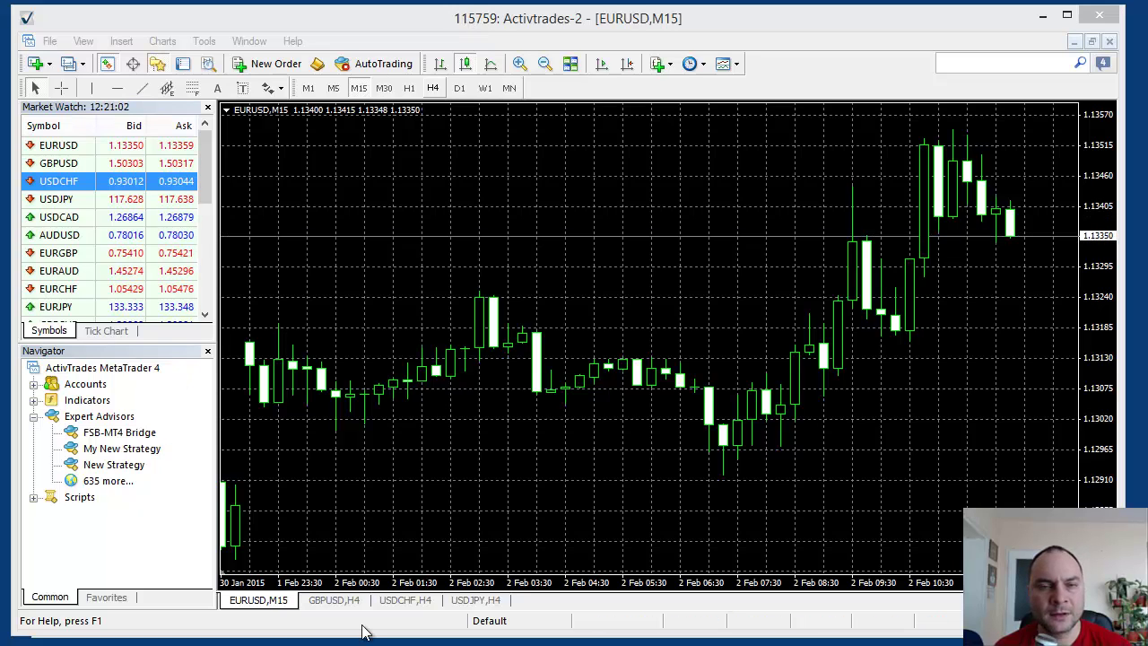
Show MetaTrader 4's Terminal panel, then minimise MT4 so Forex Strategy Builder is visible
click(378, 31)
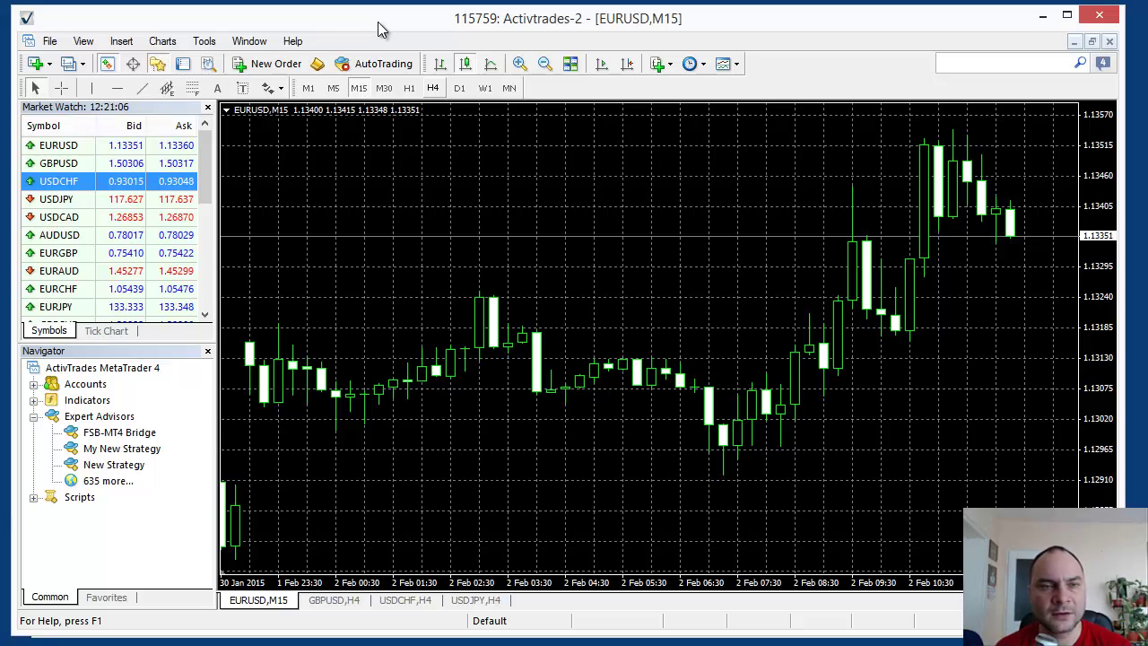
click(192, 68)
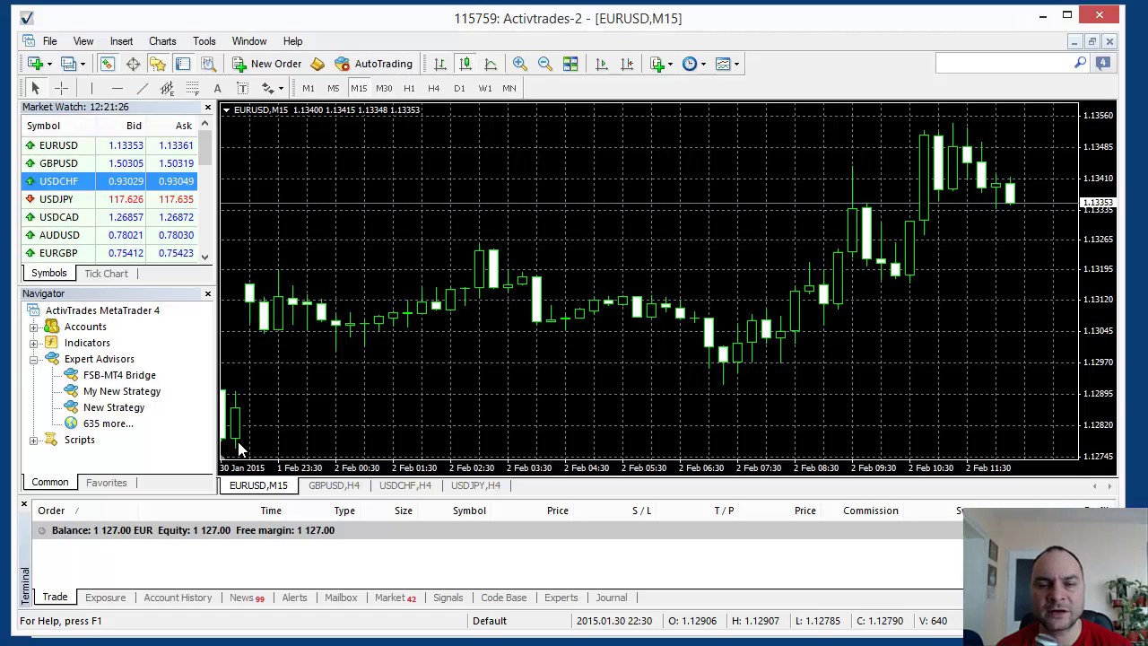
click(1042, 17)
drag(608, 28, 627, 25)
Create a new EURUSD D1 strategy from the Start Page, then return to the Start Page tab
click(223, 87)
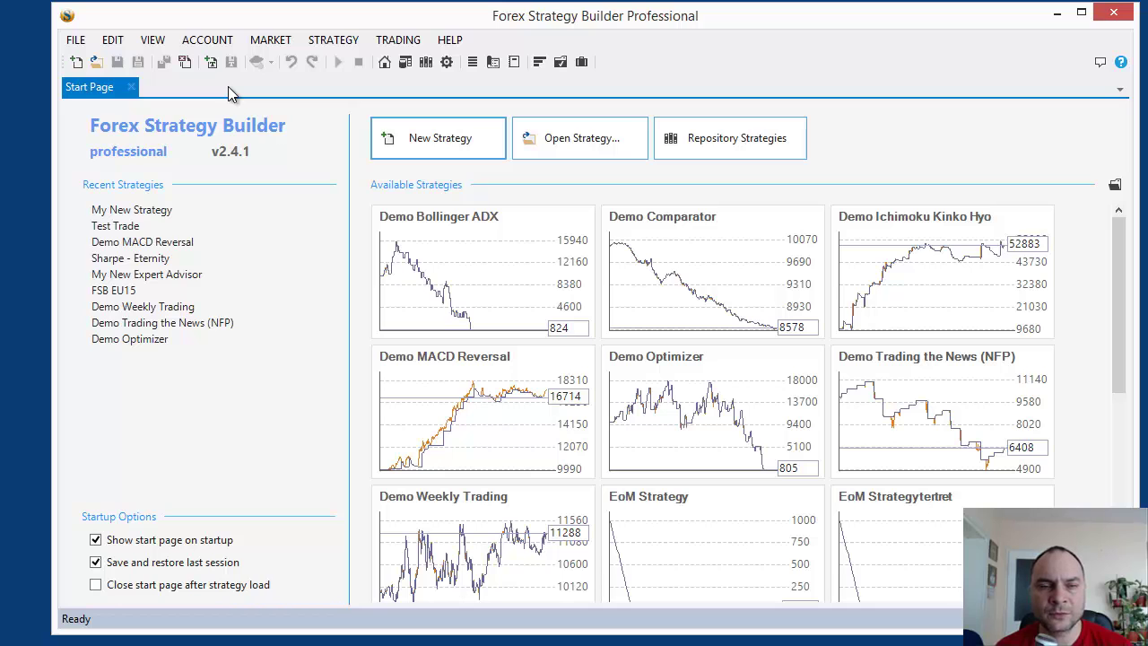
click(418, 138)
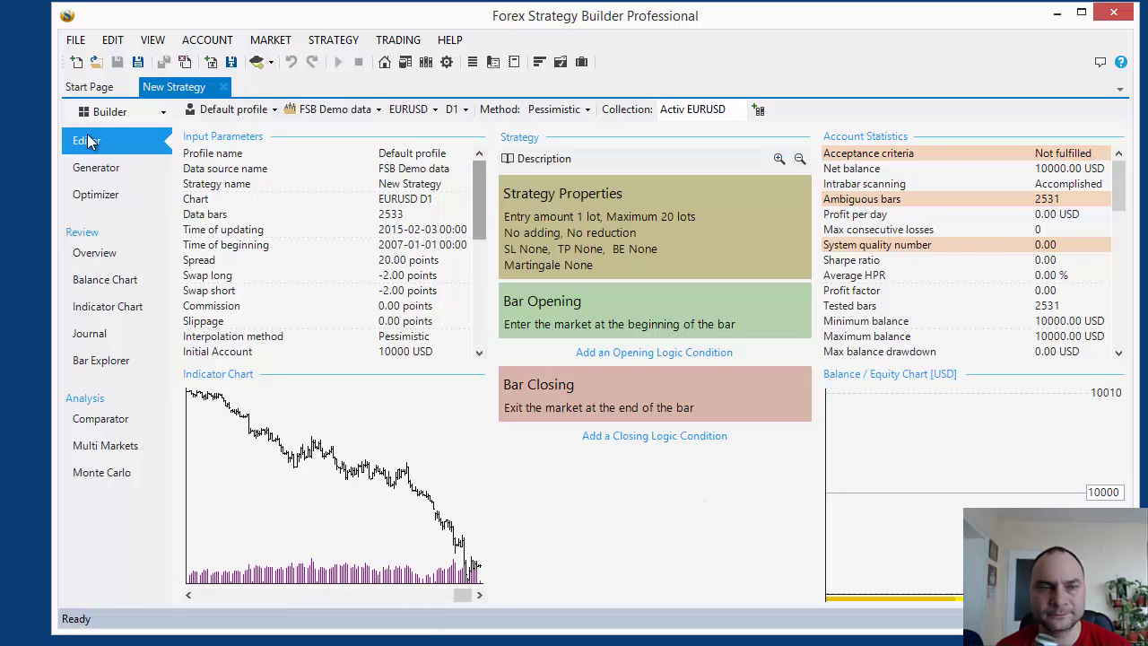
click(75, 93)
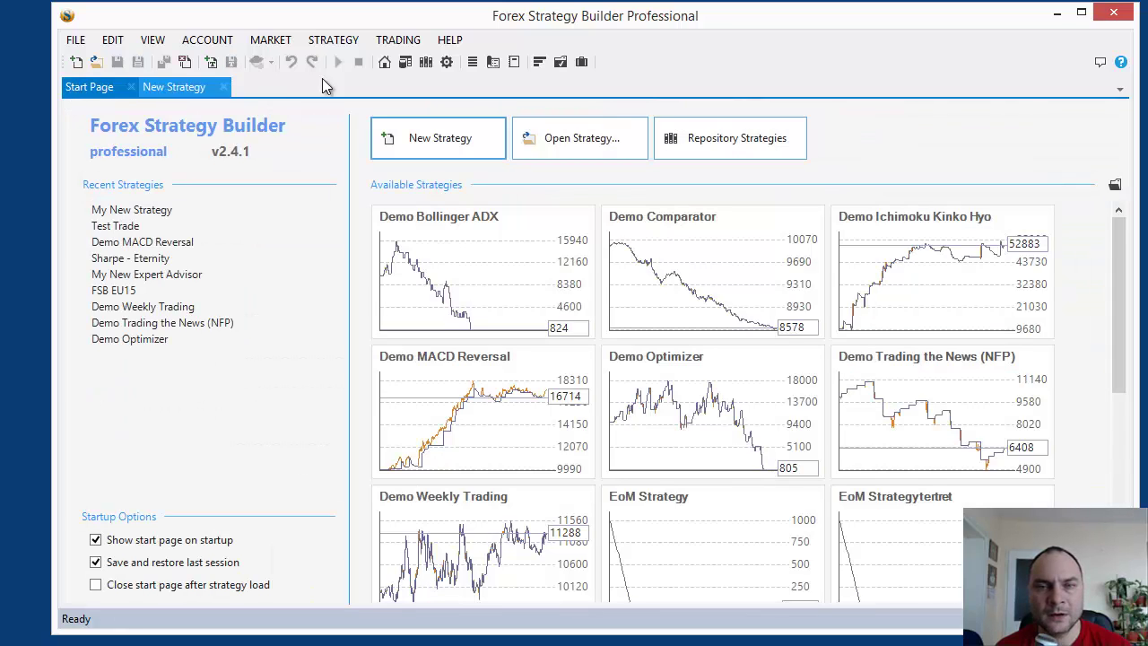
In the Control Panel, check the Account profile list, then go to Profiles
click(446, 62)
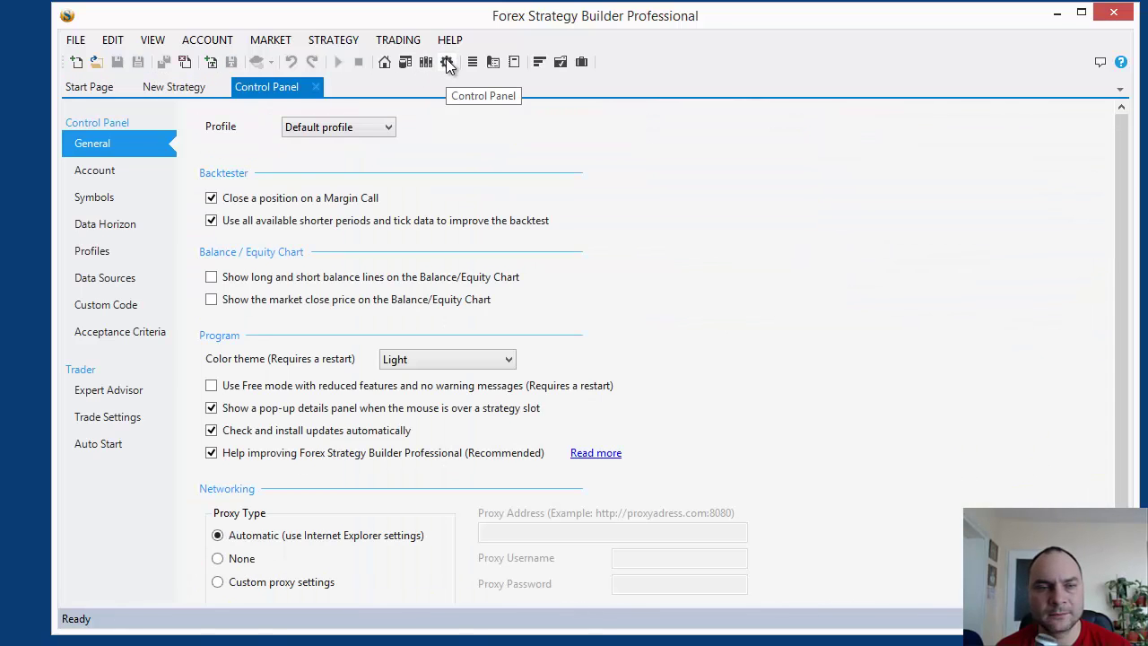
click(97, 174)
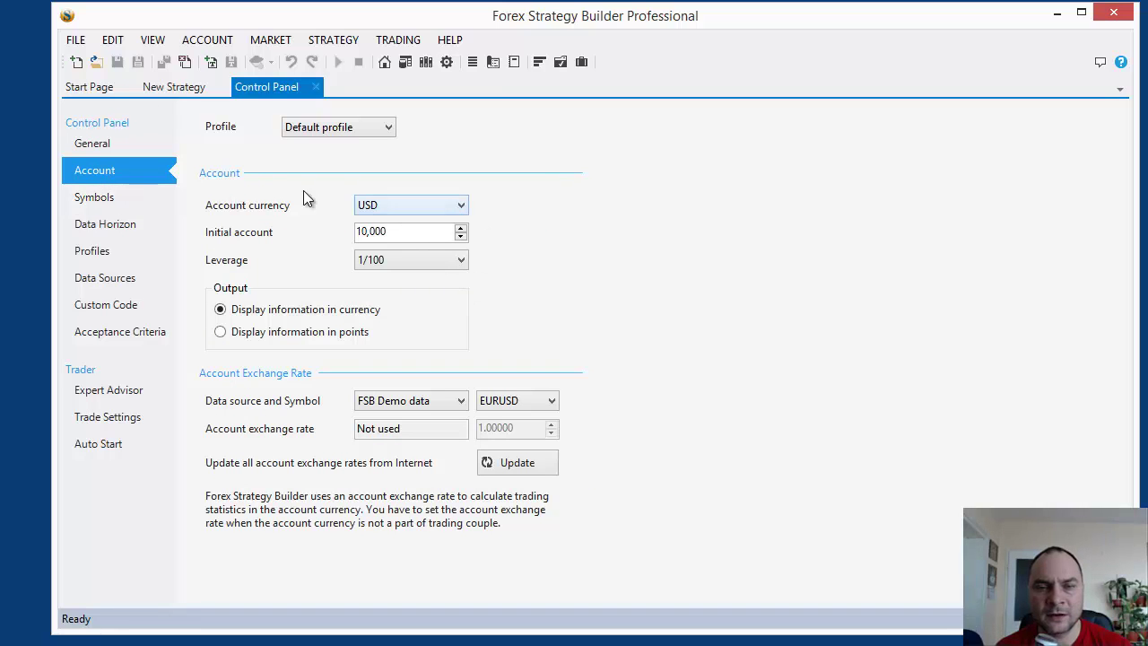
click(350, 128)
click(352, 127)
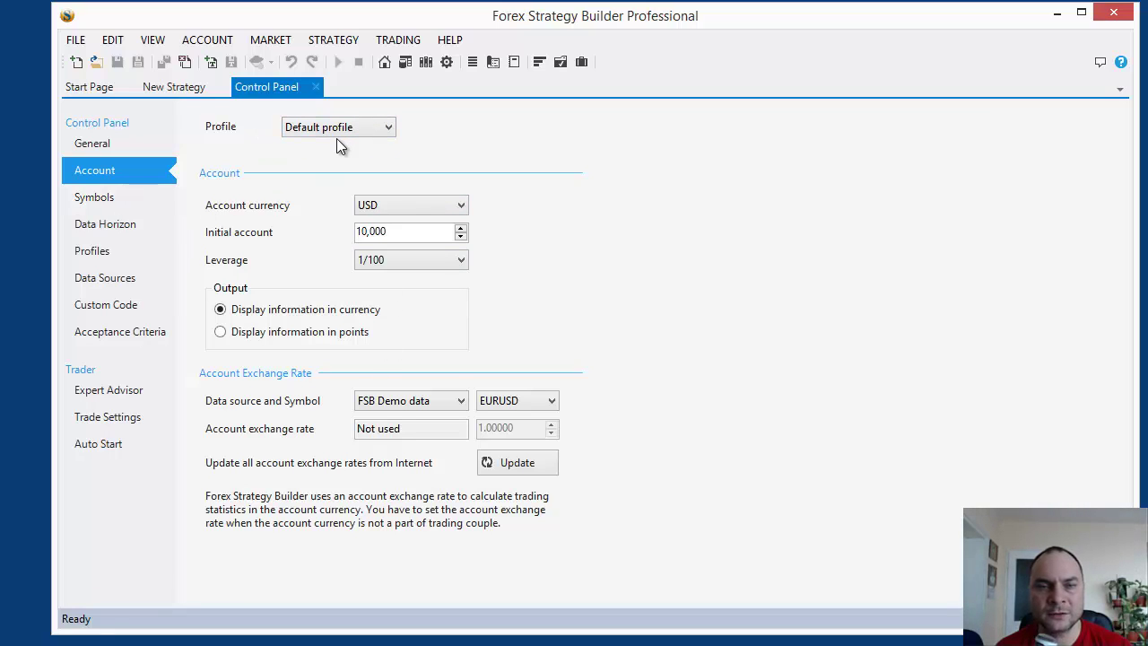
click(94, 254)
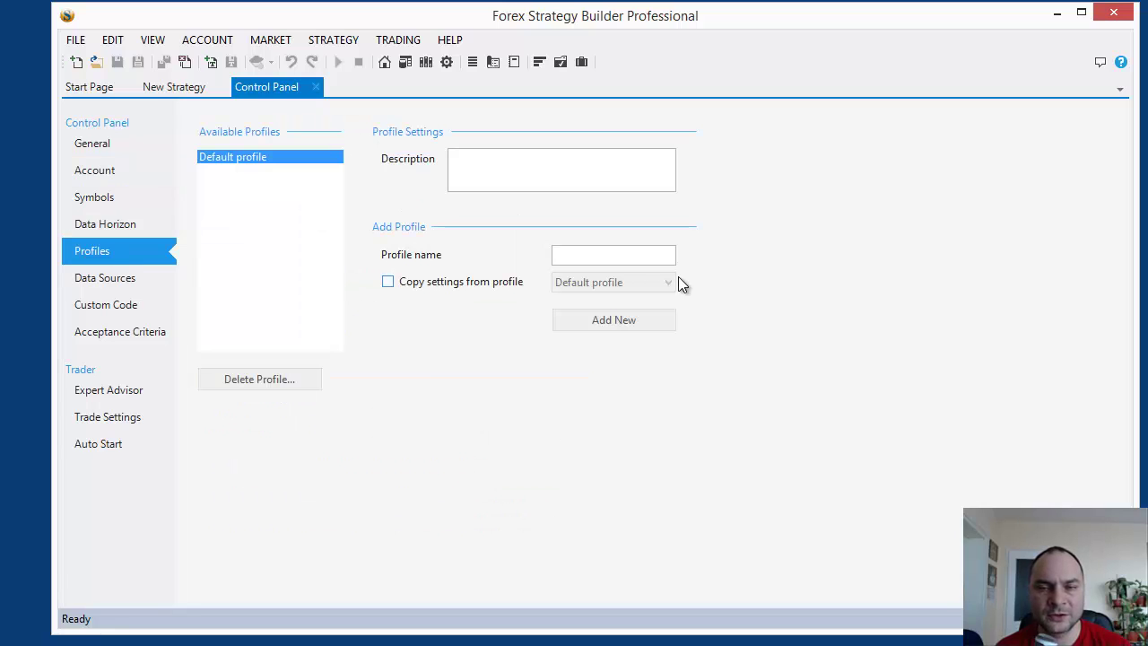
Add a new profile named 'ActiveTrades' with Copy settings left unchecked
click(606, 255)
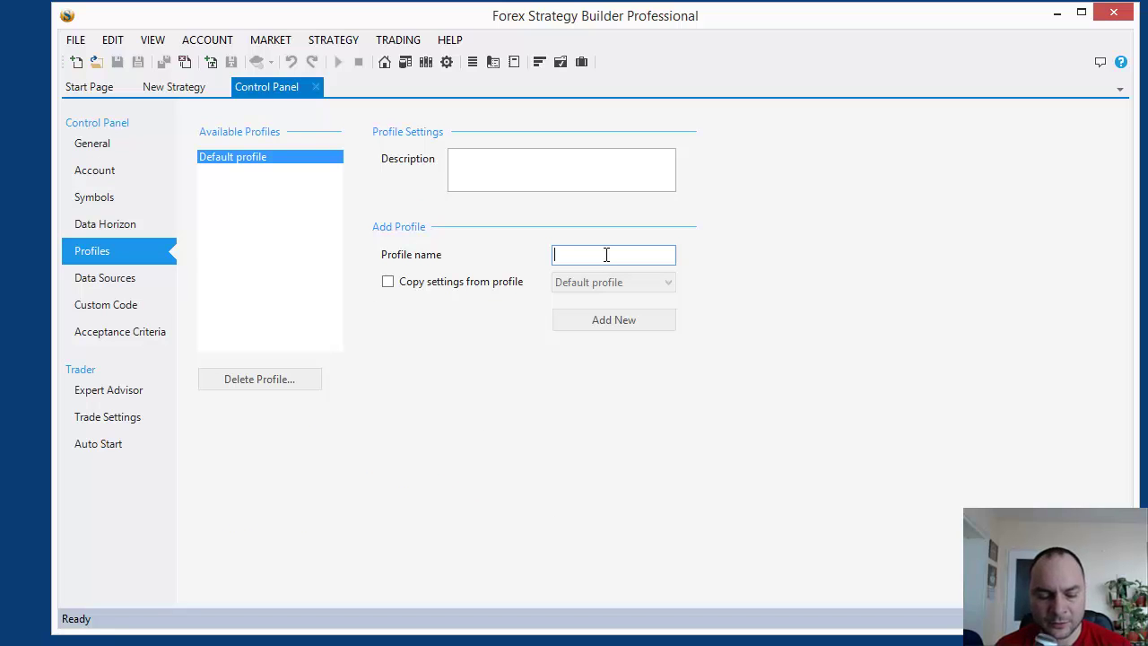
text(Acti)
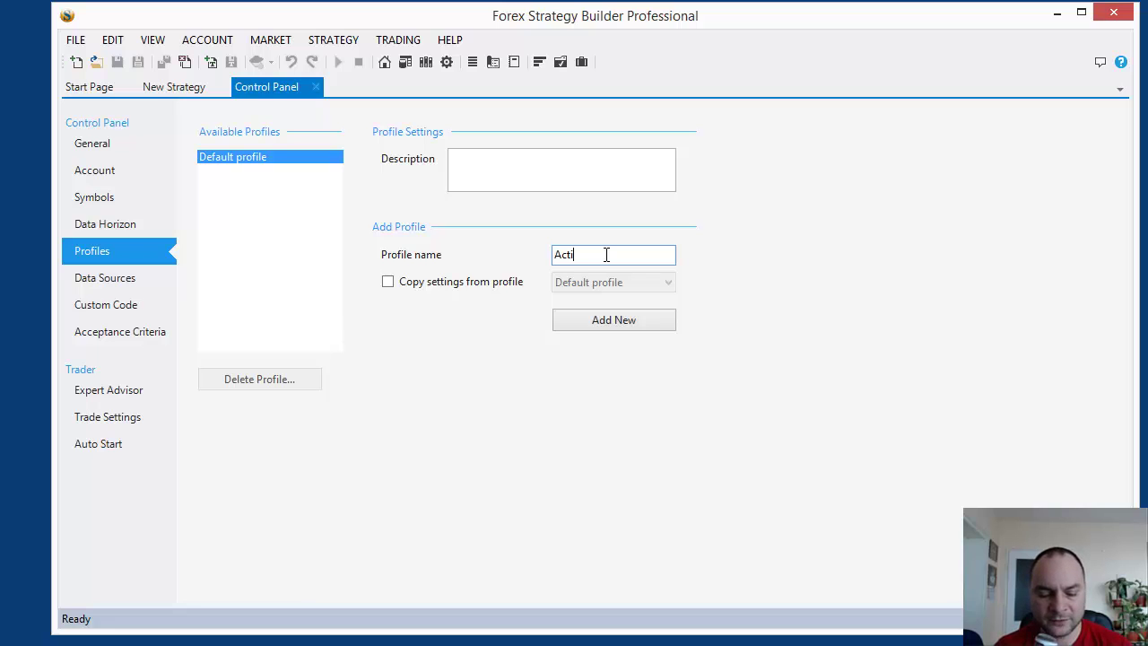
text(veTrades)
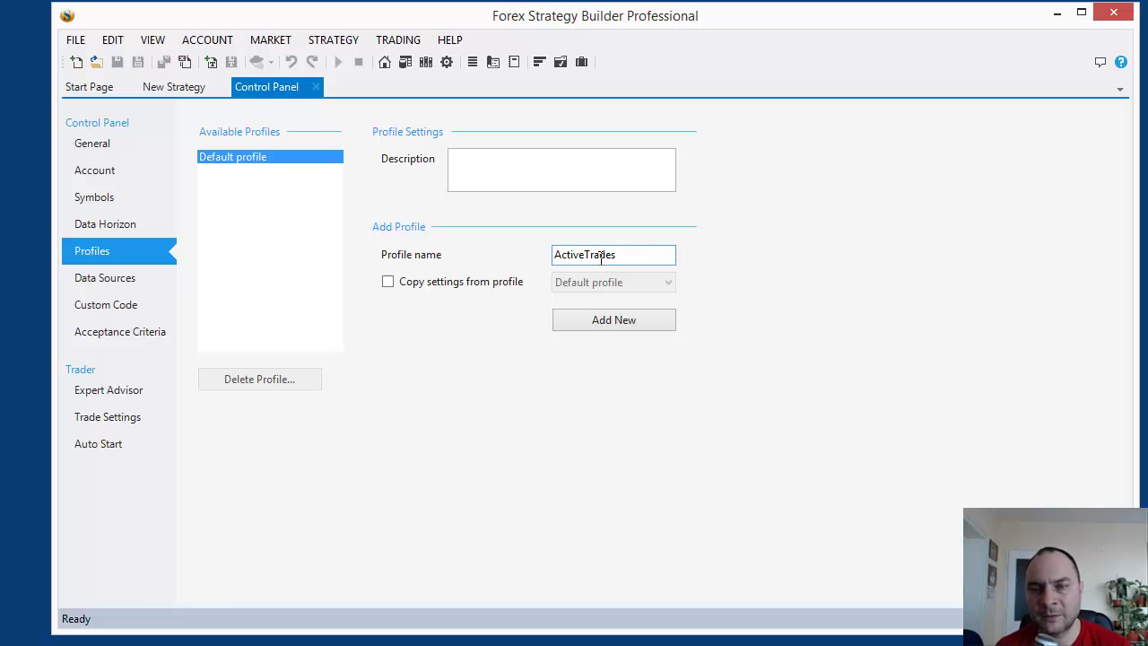
click(388, 281)
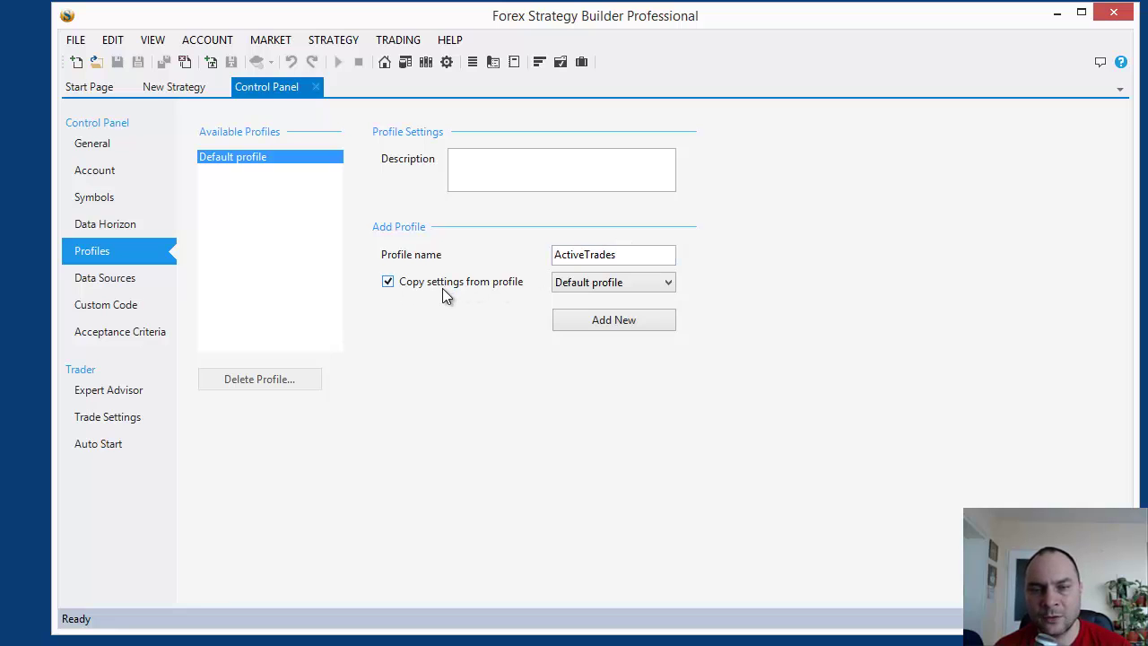
click(660, 279)
click(659, 279)
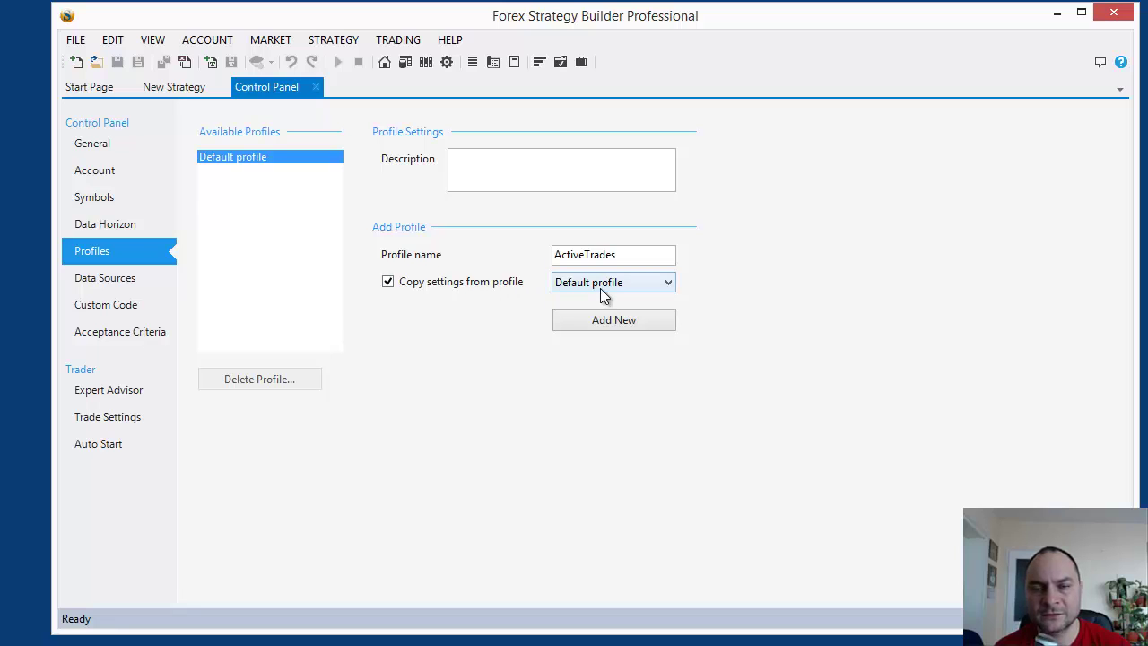
click(401, 283)
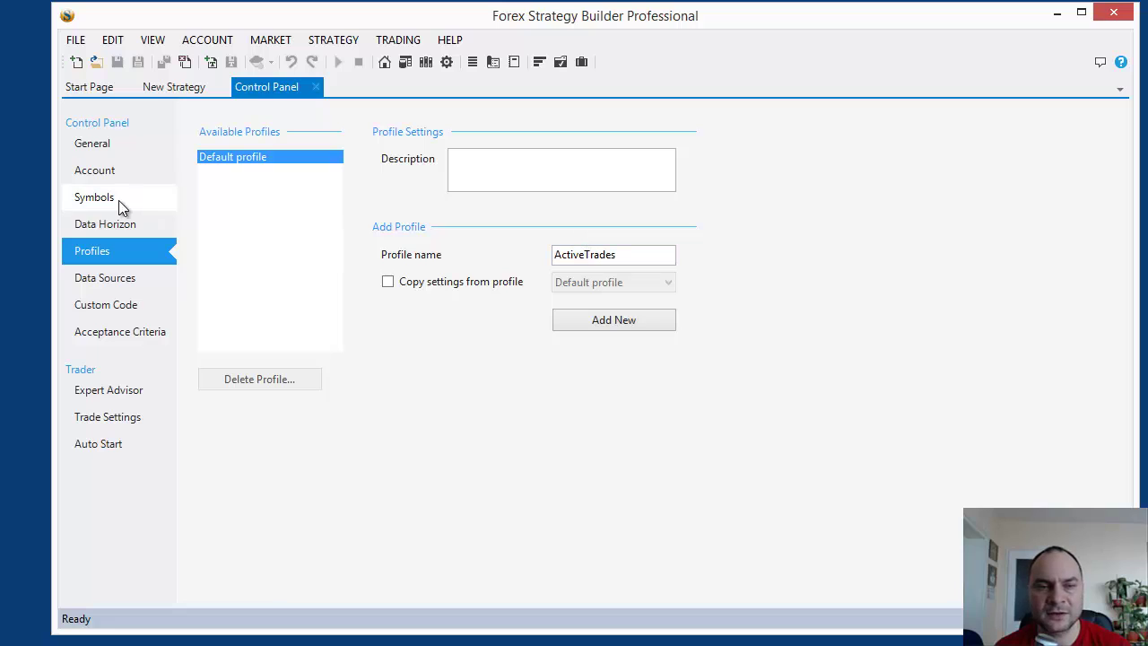
click(616, 323)
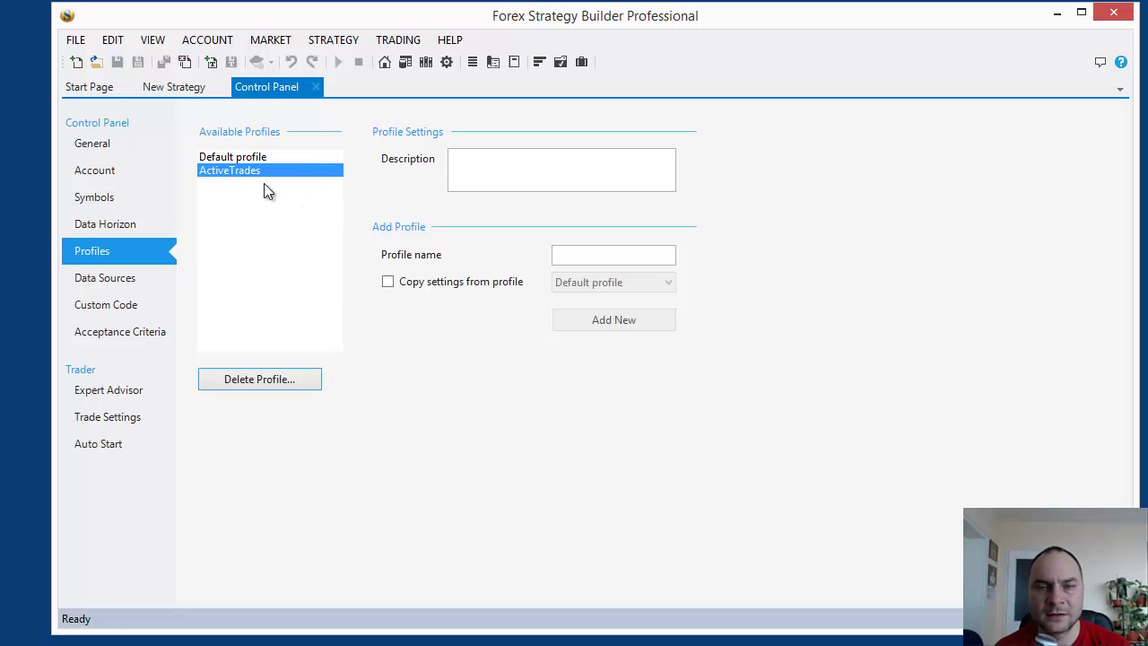
click(502, 174)
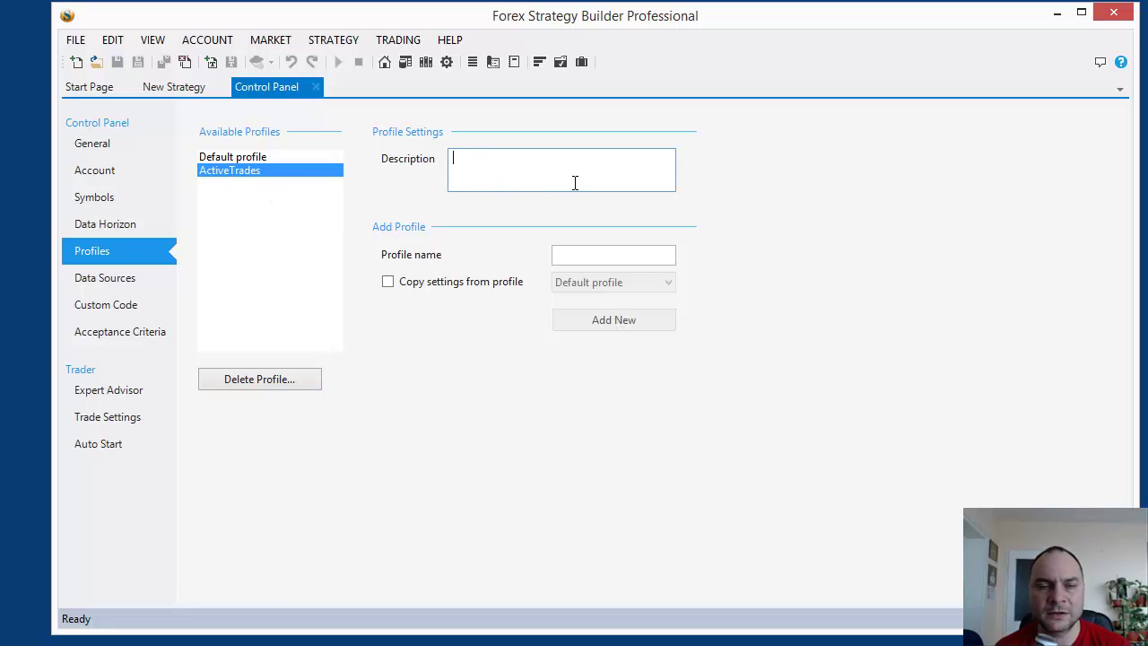
Give the ActiveTrades profile account currency EUR, initial account 1,000 and leverage 1/100
click(93, 179)
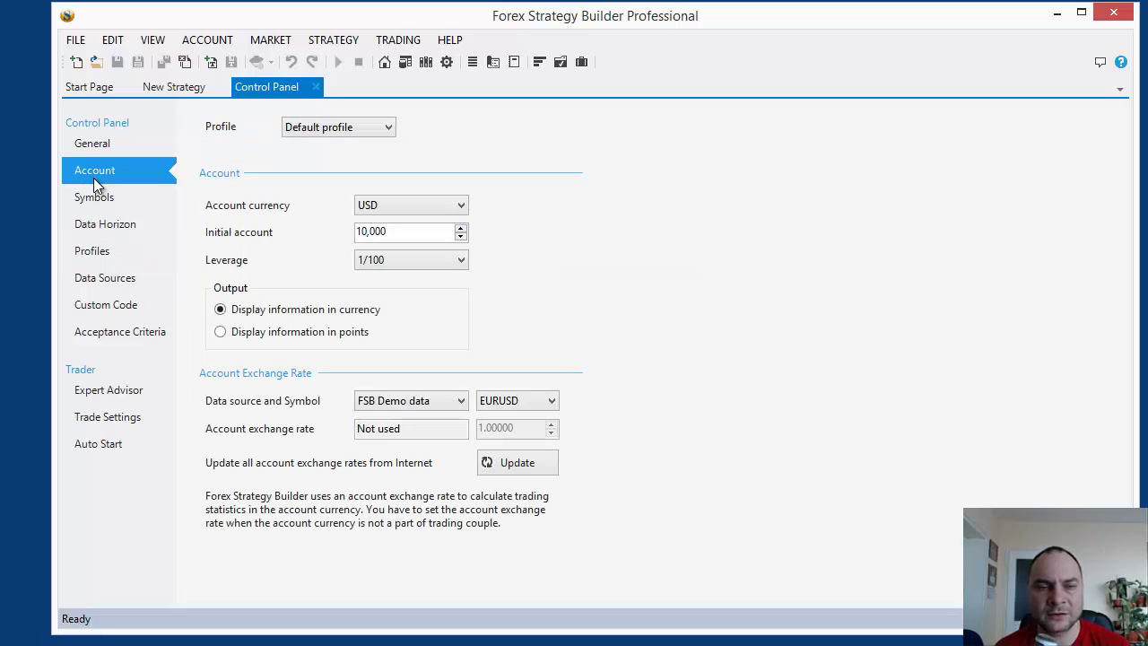
click(379, 129)
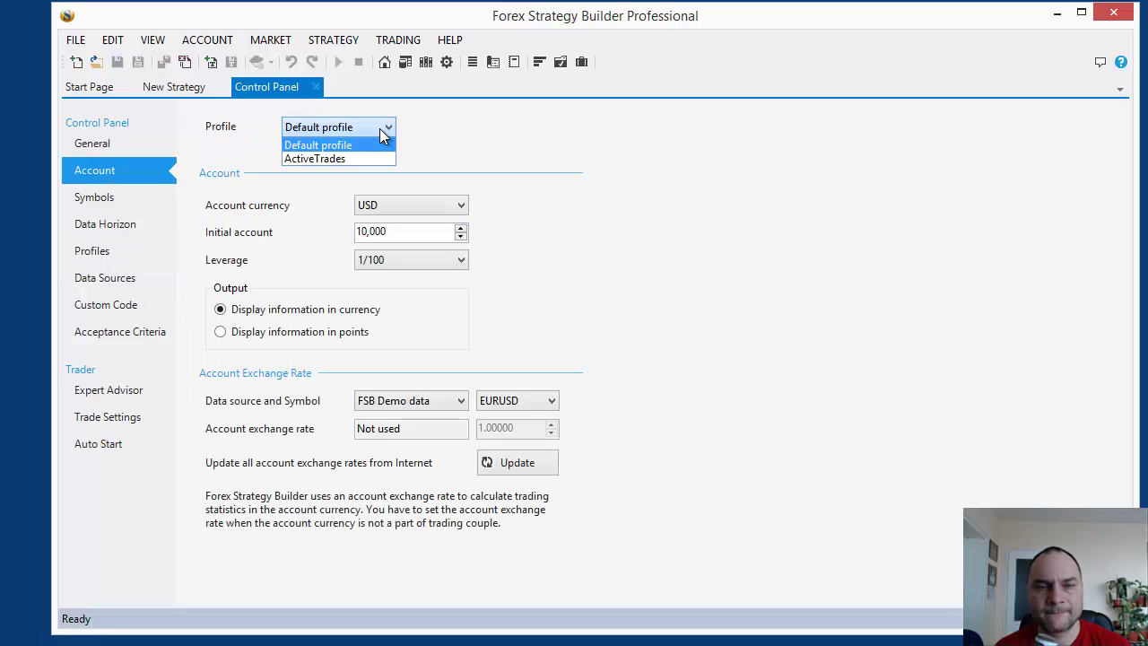
click(325, 159)
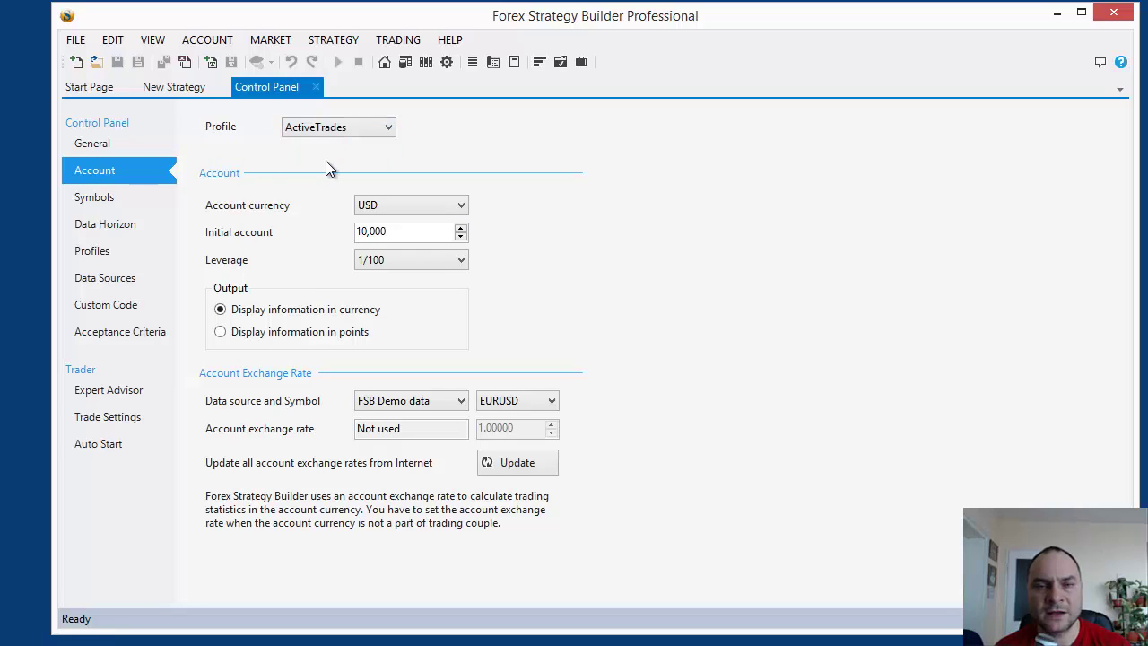
click(413, 203)
click(385, 237)
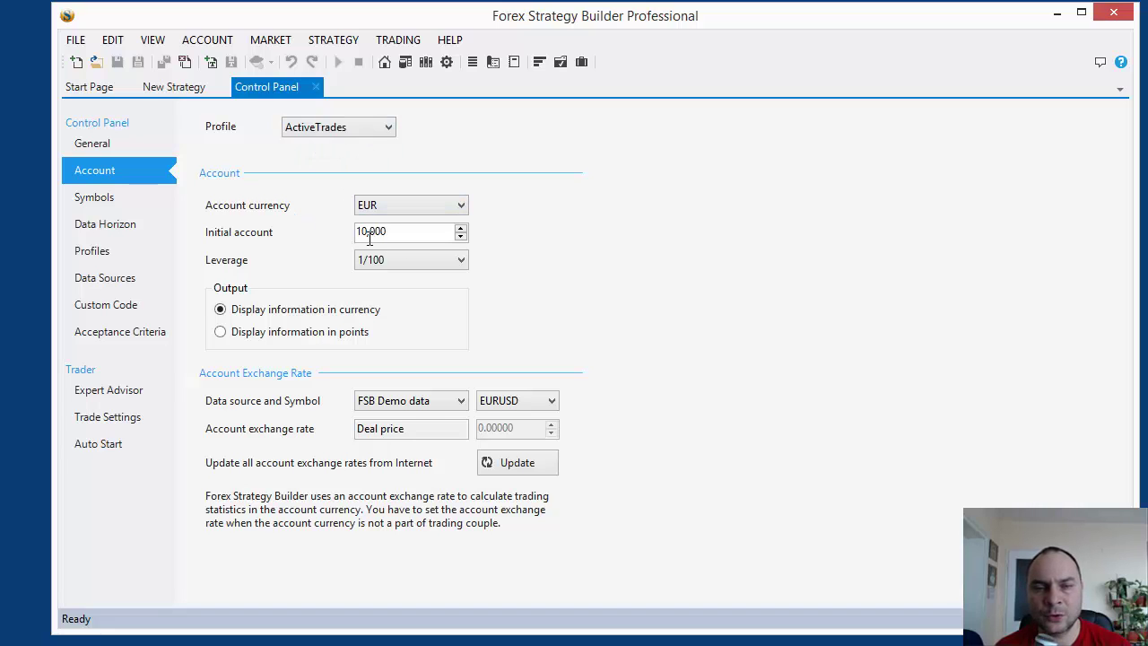
click(367, 235)
key(BackSpace)
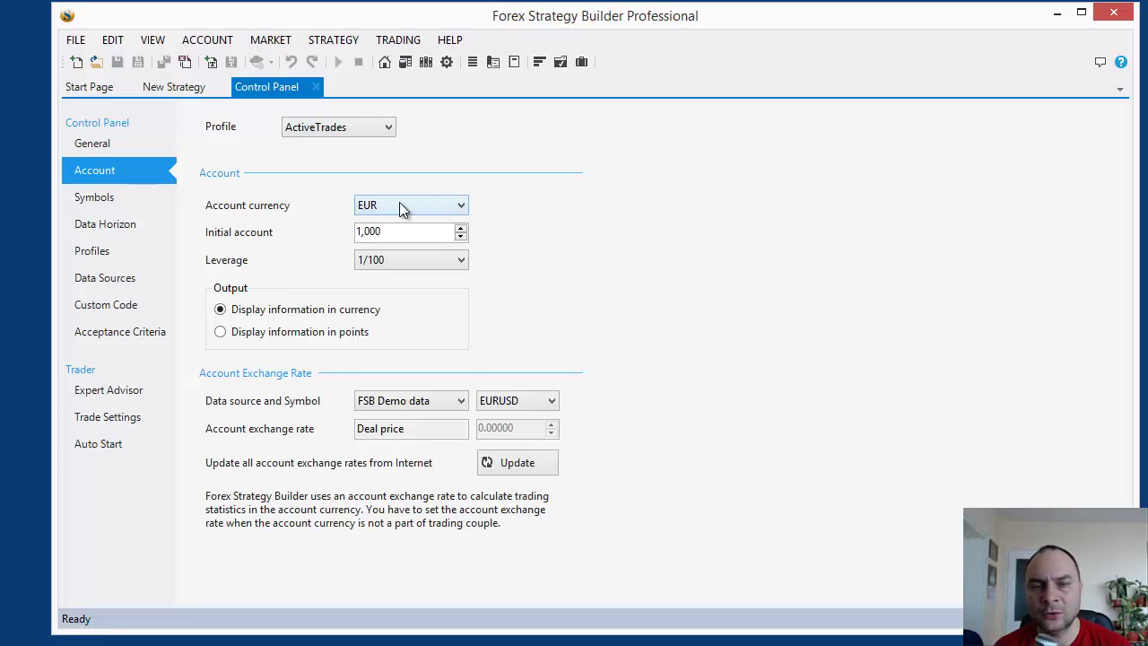
click(408, 261)
click(395, 356)
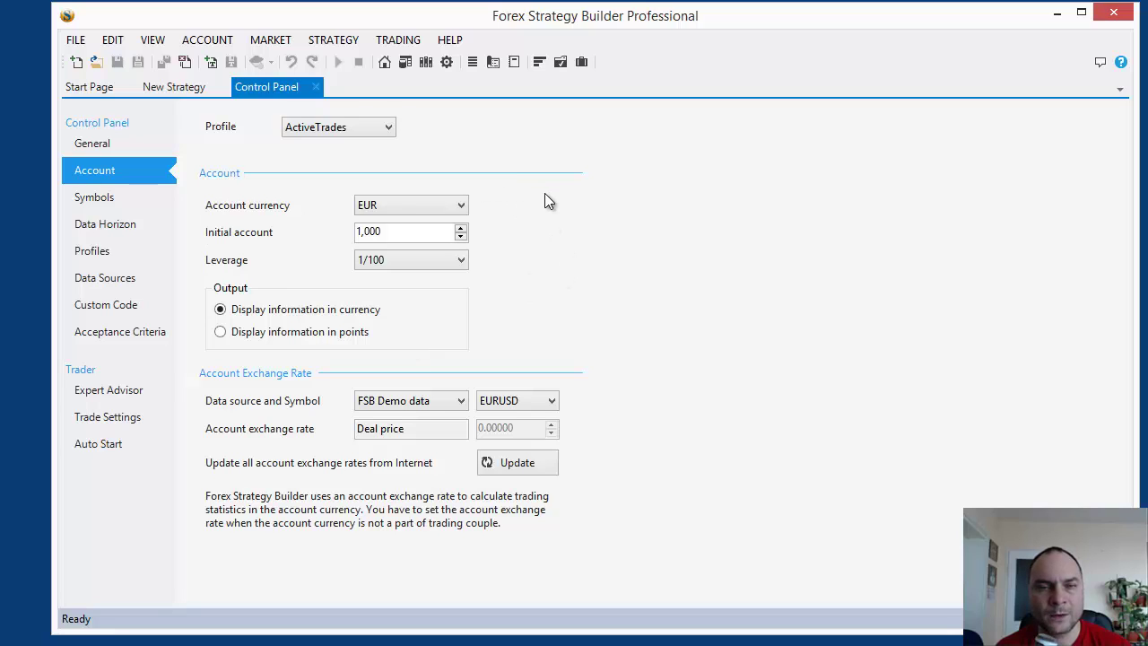
On the New Strategy tab, select the ActiveTrades profile, giving a 1000 EUR account
click(174, 87)
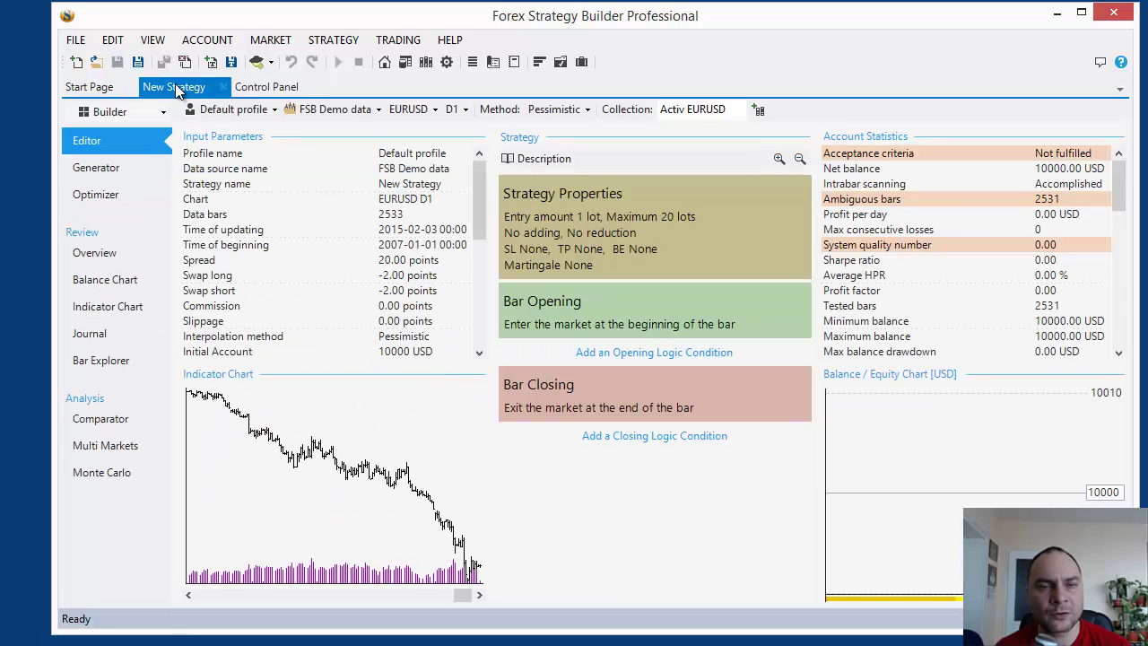
click(235, 109)
click(252, 152)
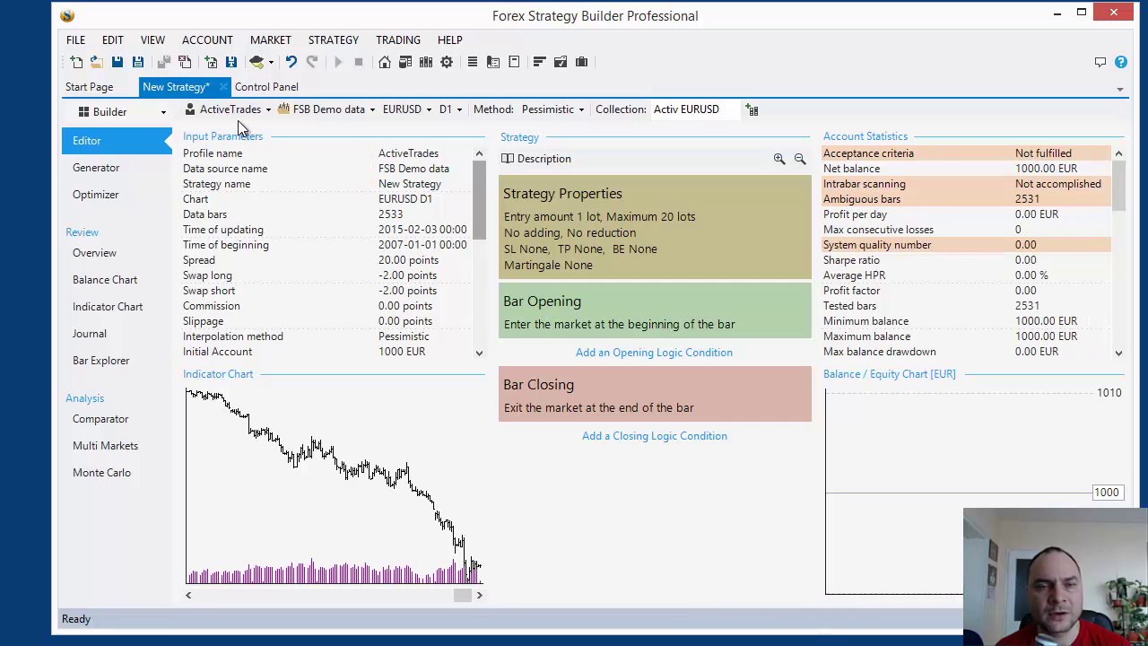
click(235, 109)
click(244, 130)
click(235, 111)
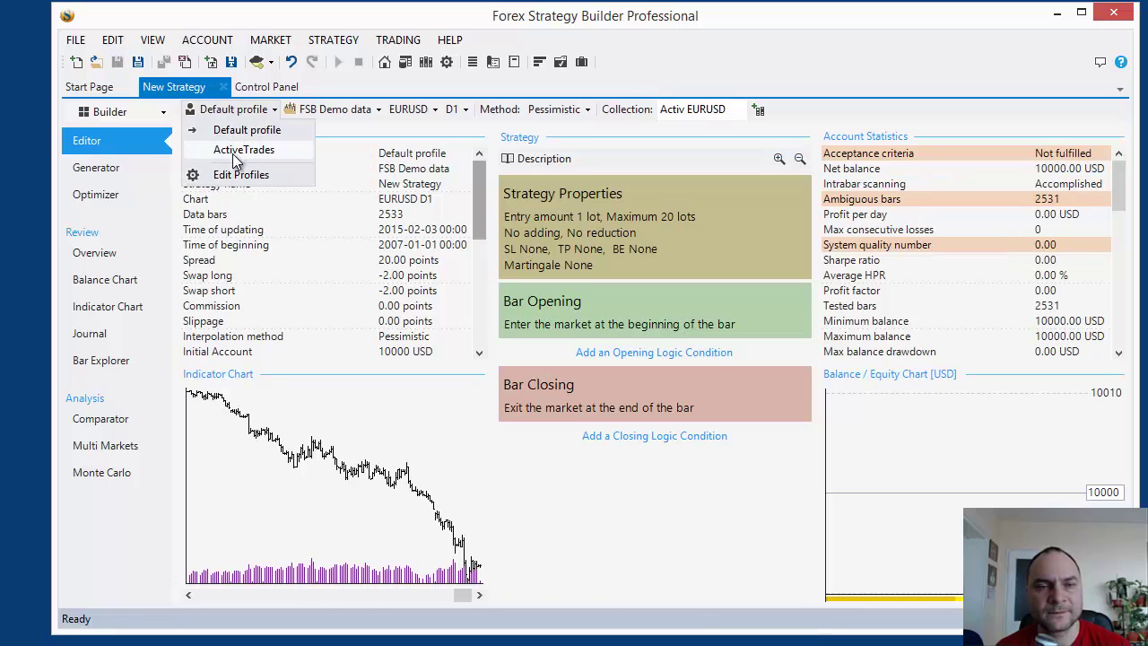
click(244, 149)
click(240, 111)
click(244, 130)
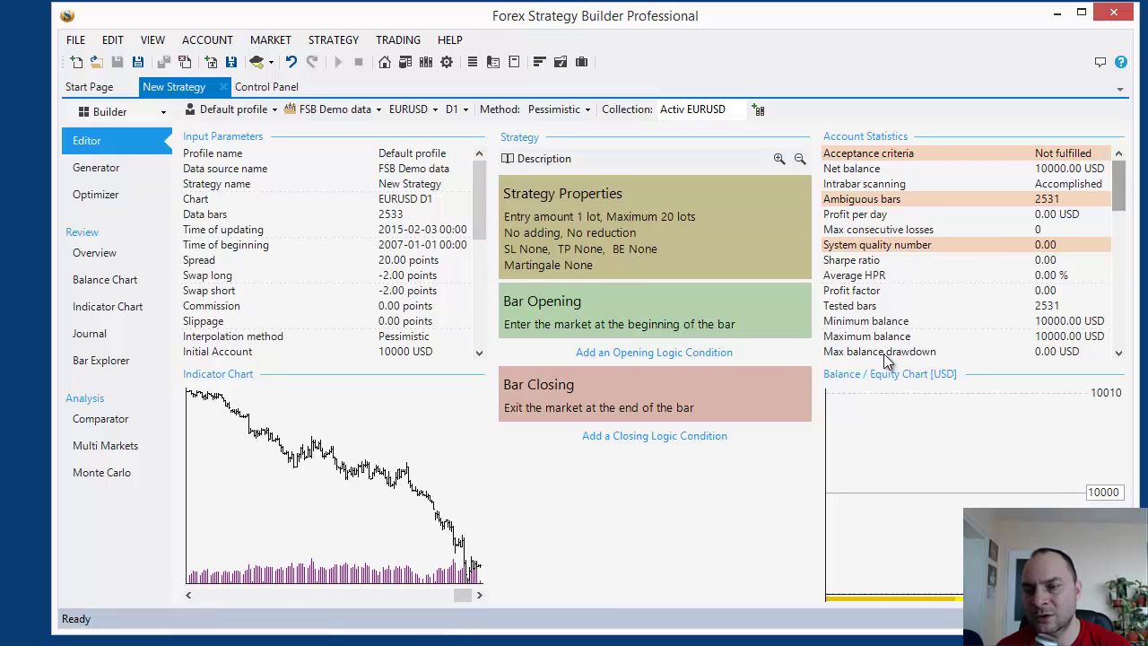
click(235, 109)
click(251, 151)
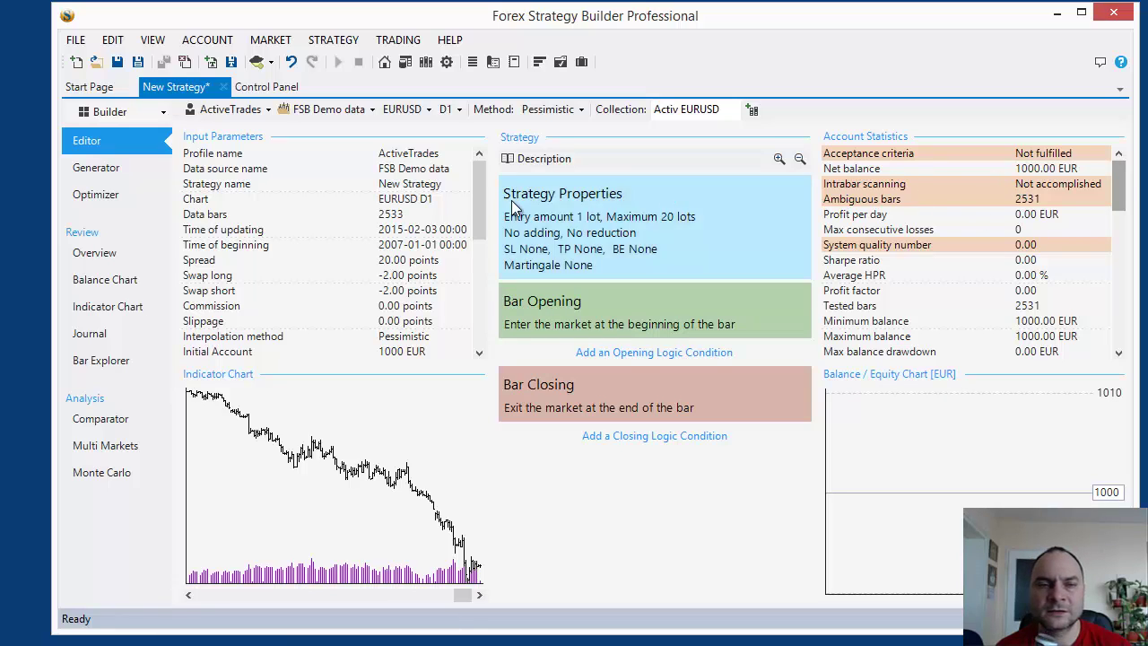
click(242, 109)
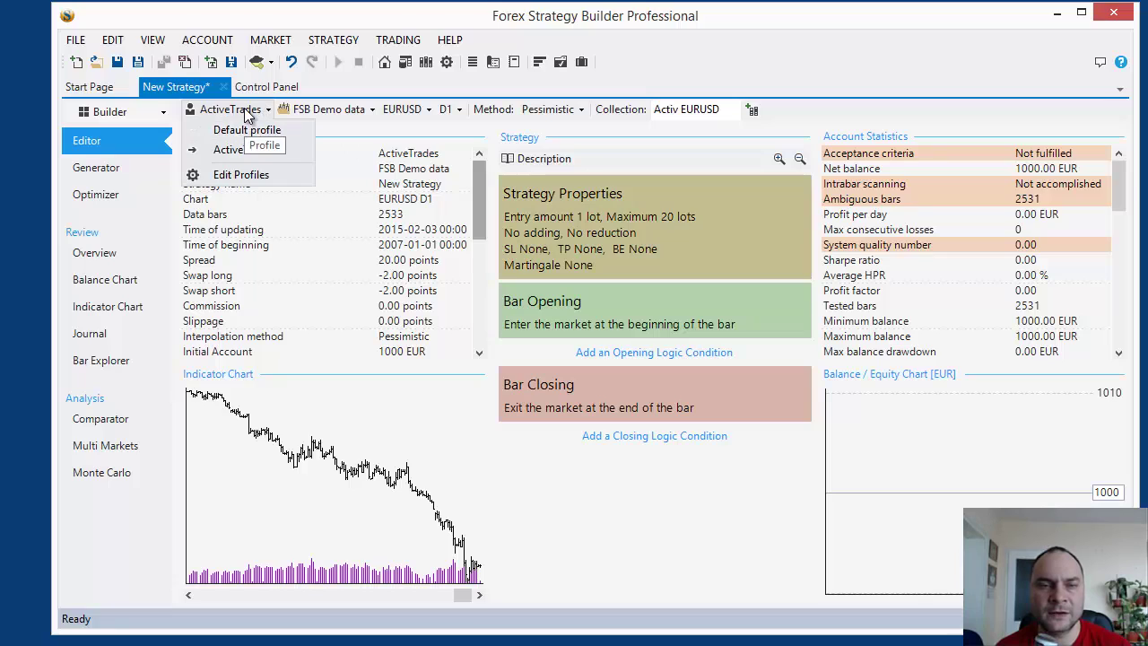
click(235, 109)
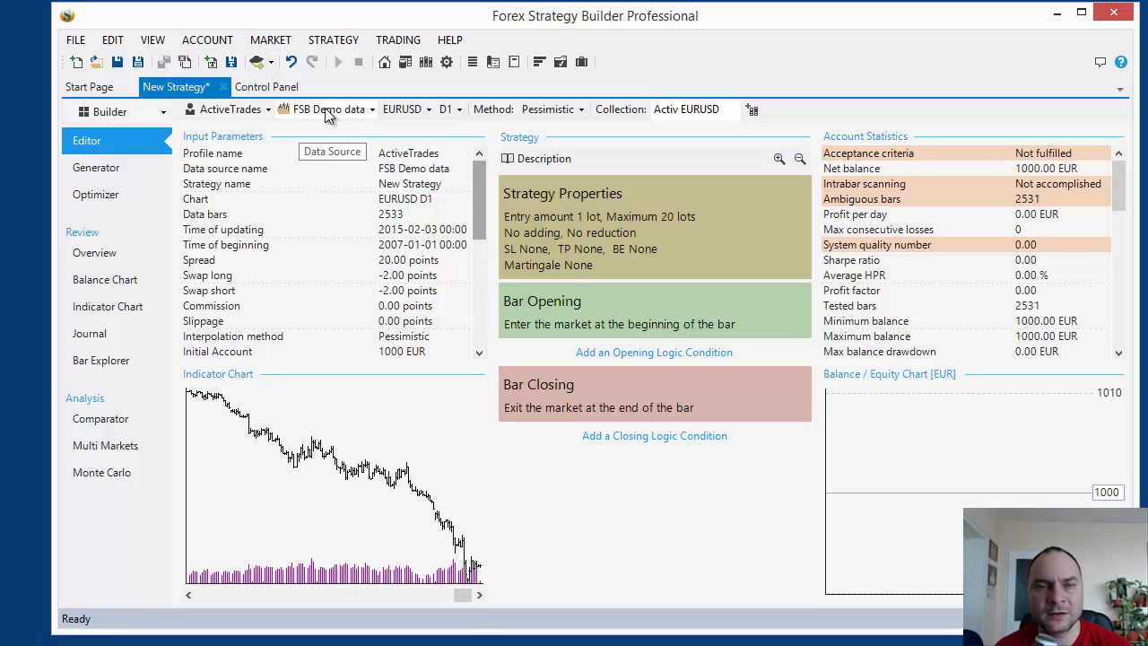
In Data Sources, enter 'Active Real' as the new data source name
click(269, 89)
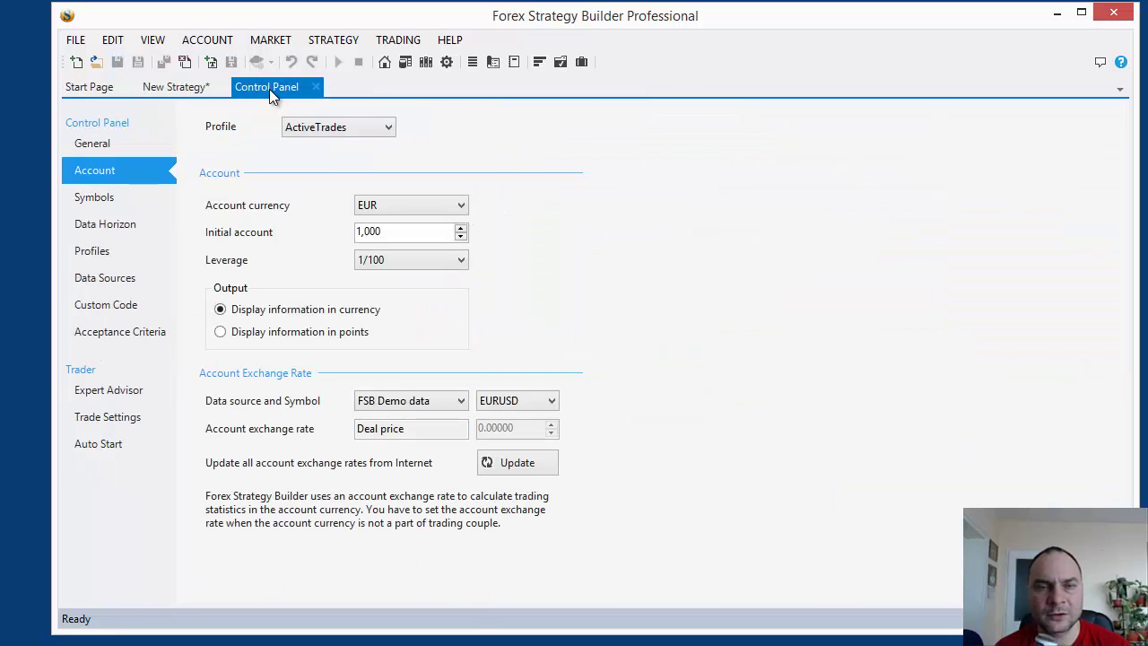
click(103, 284)
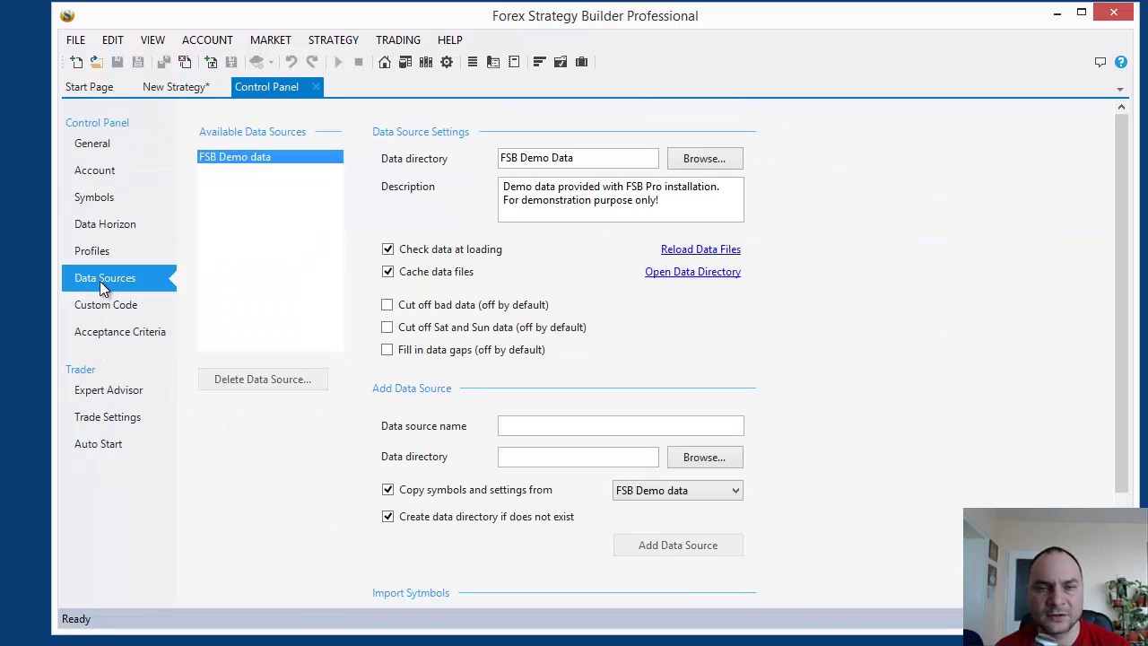
click(517, 422)
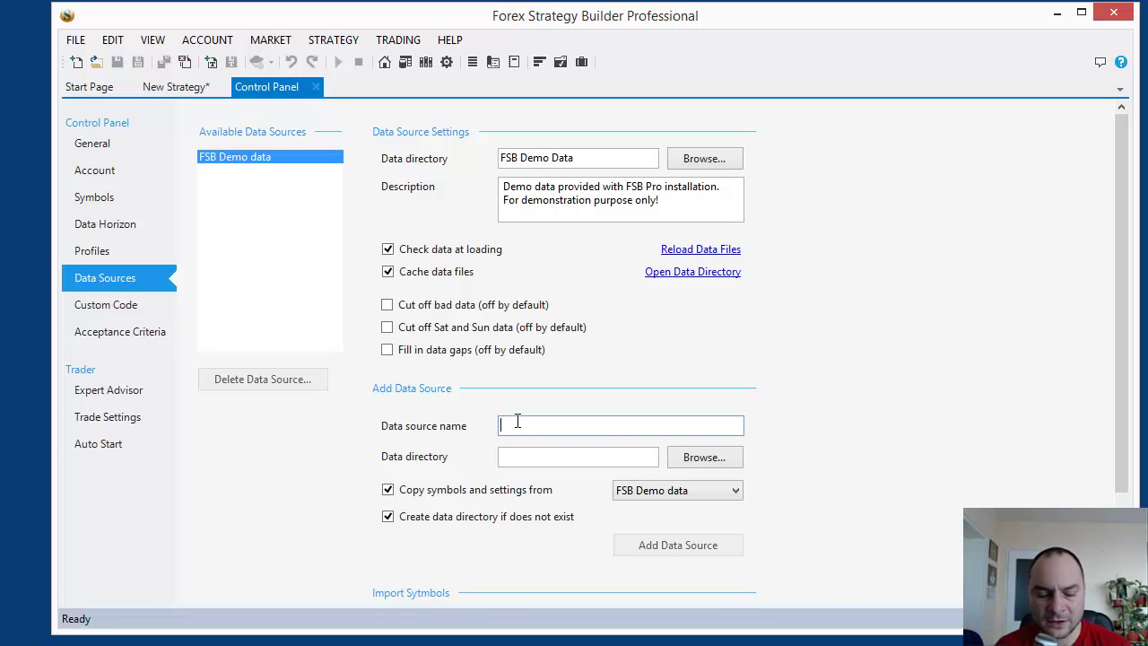
text(A)
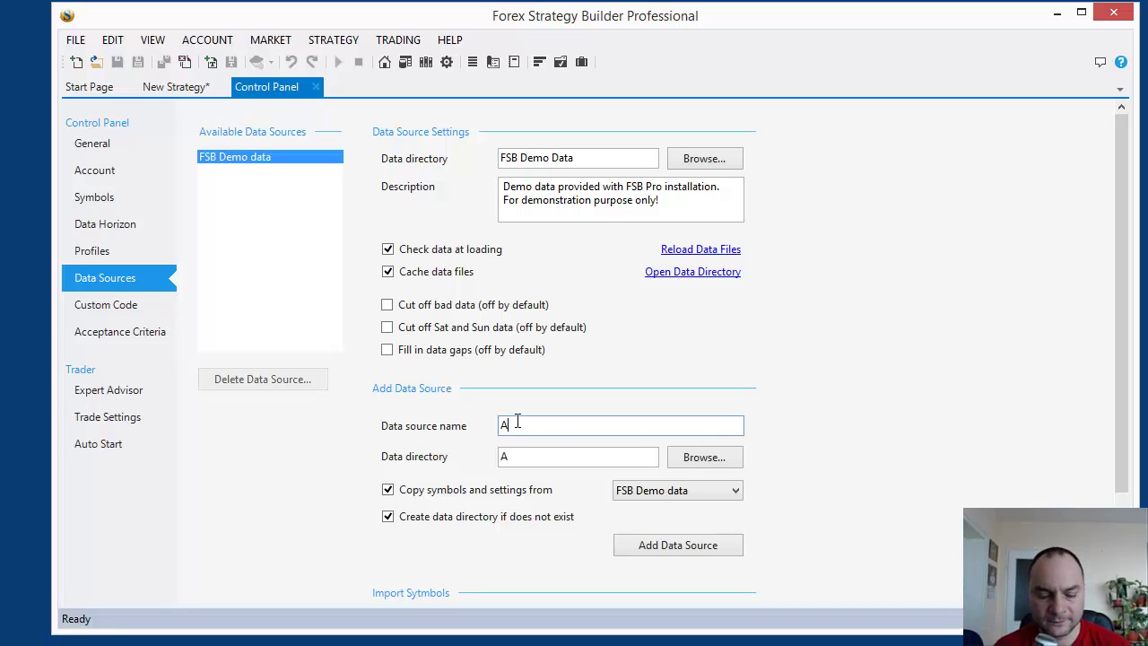
text(ctive)
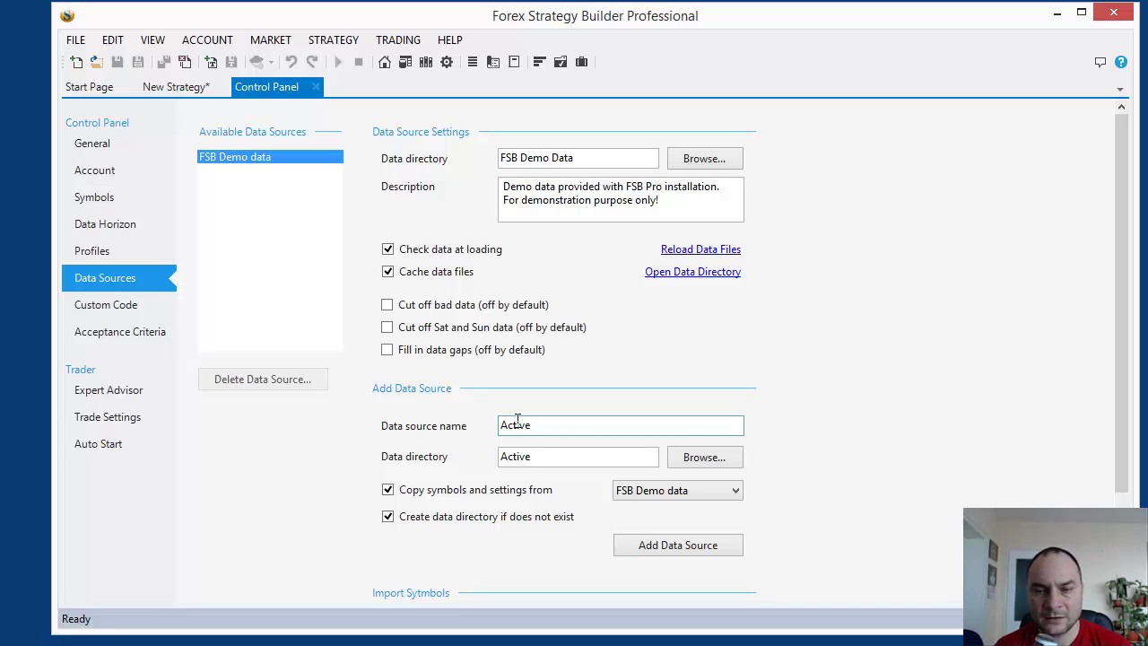
text( Real)
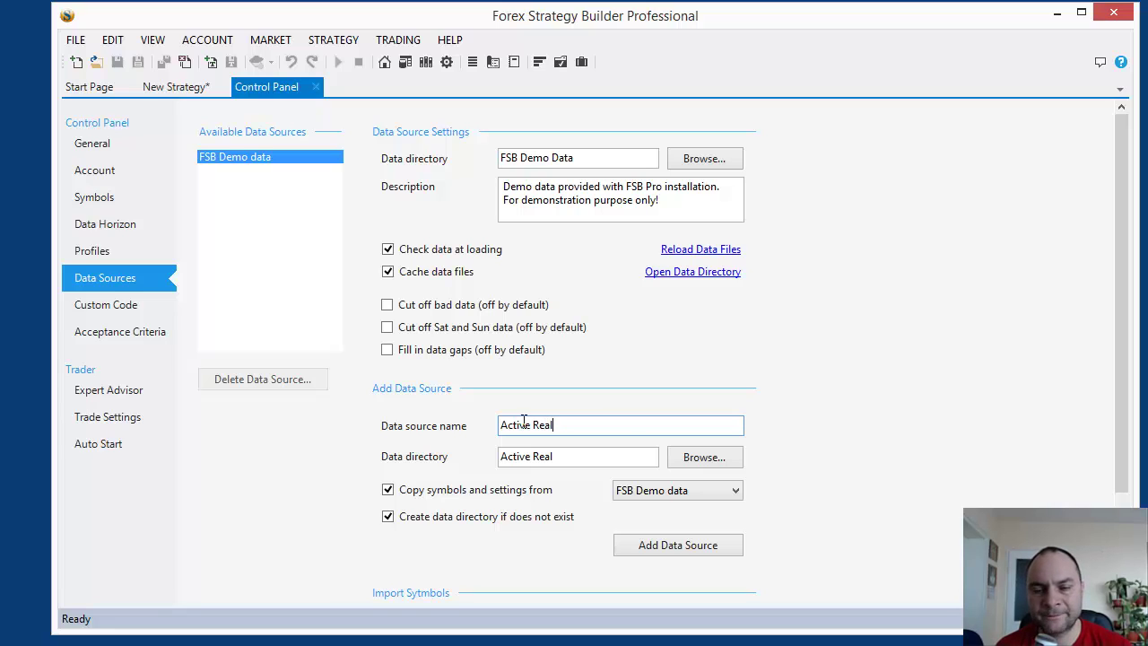
drag(564, 426, 496, 425)
click(550, 425)
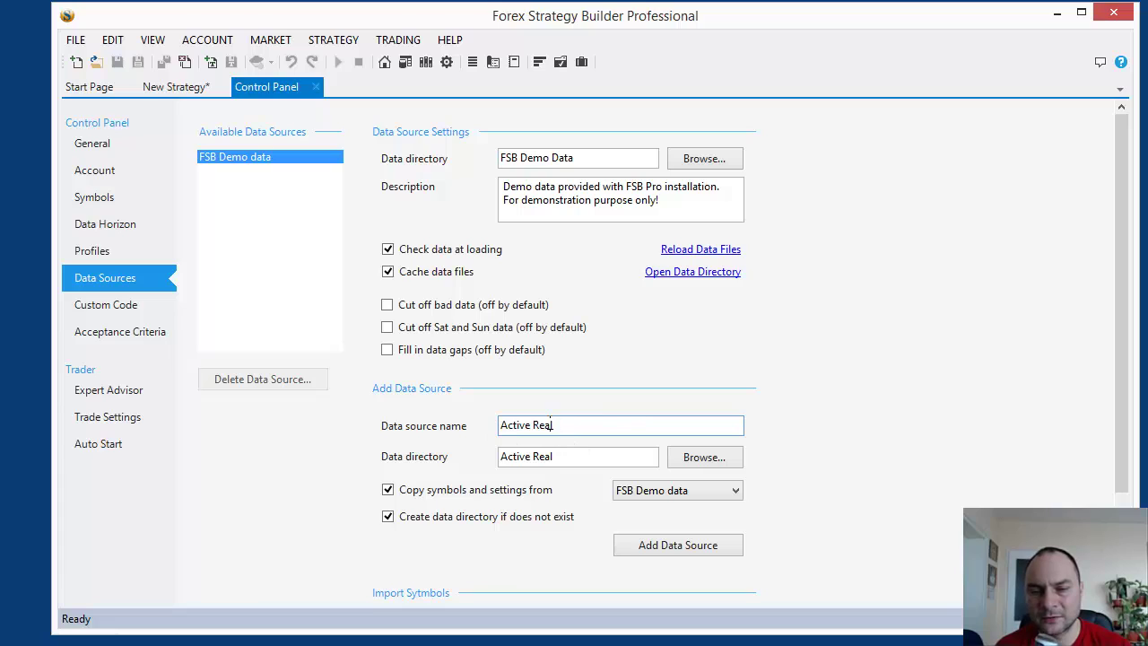
drag(544, 428, 500, 428)
click(557, 426)
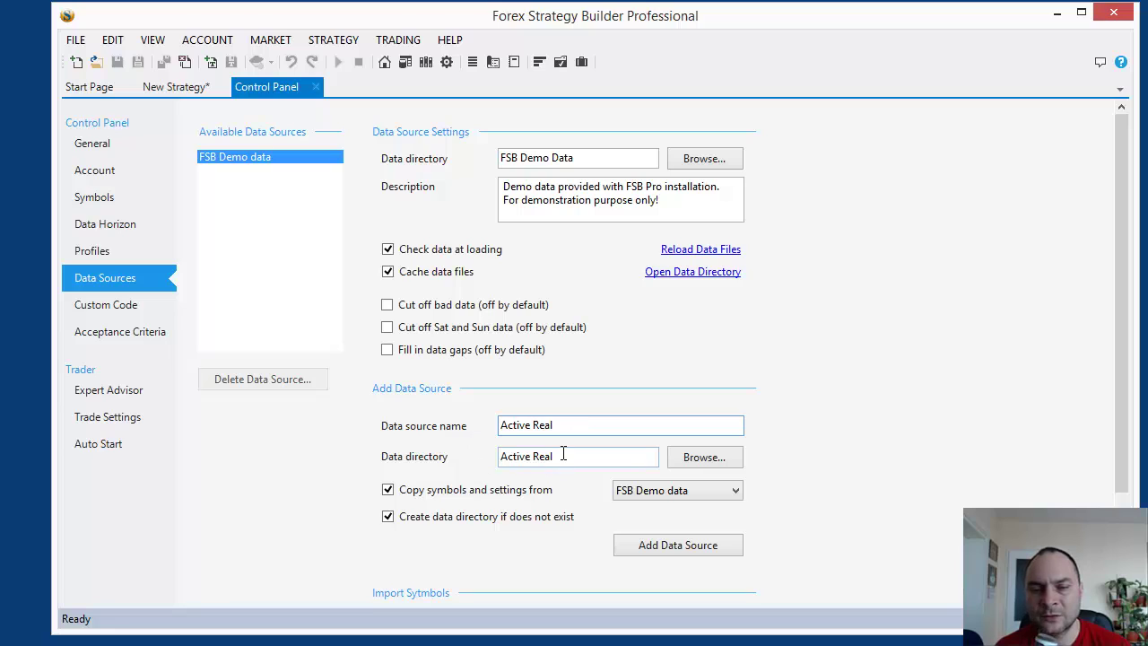
Keep the 'Active Real' directory, untick Copy symbols and settings, and add the data source
key(Tab)
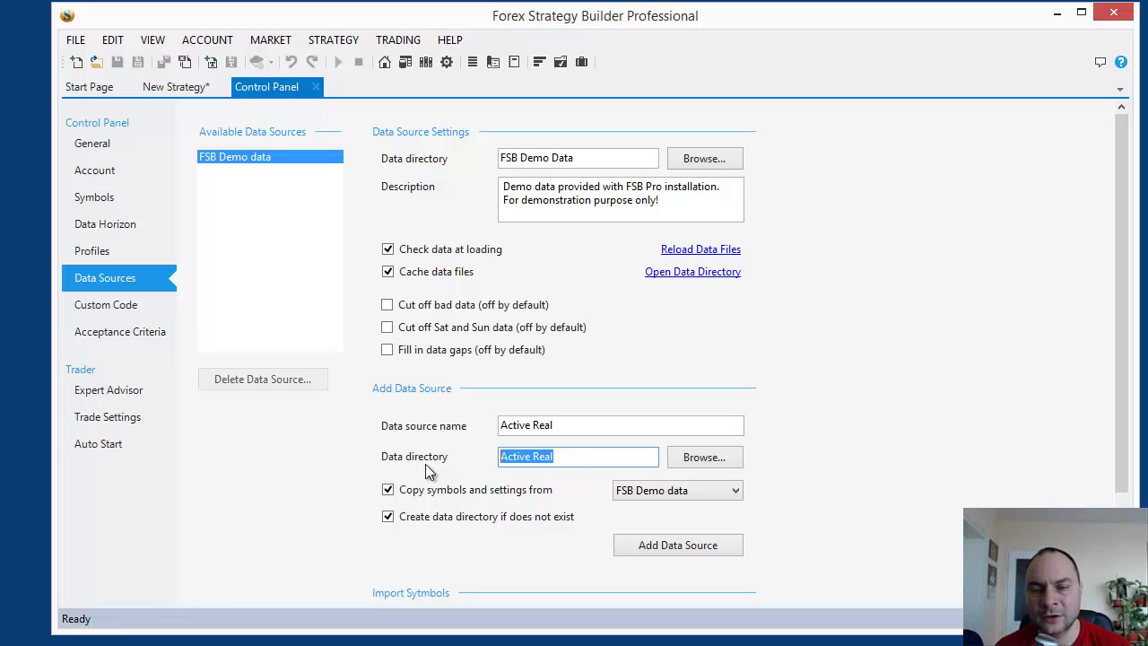
key(End)
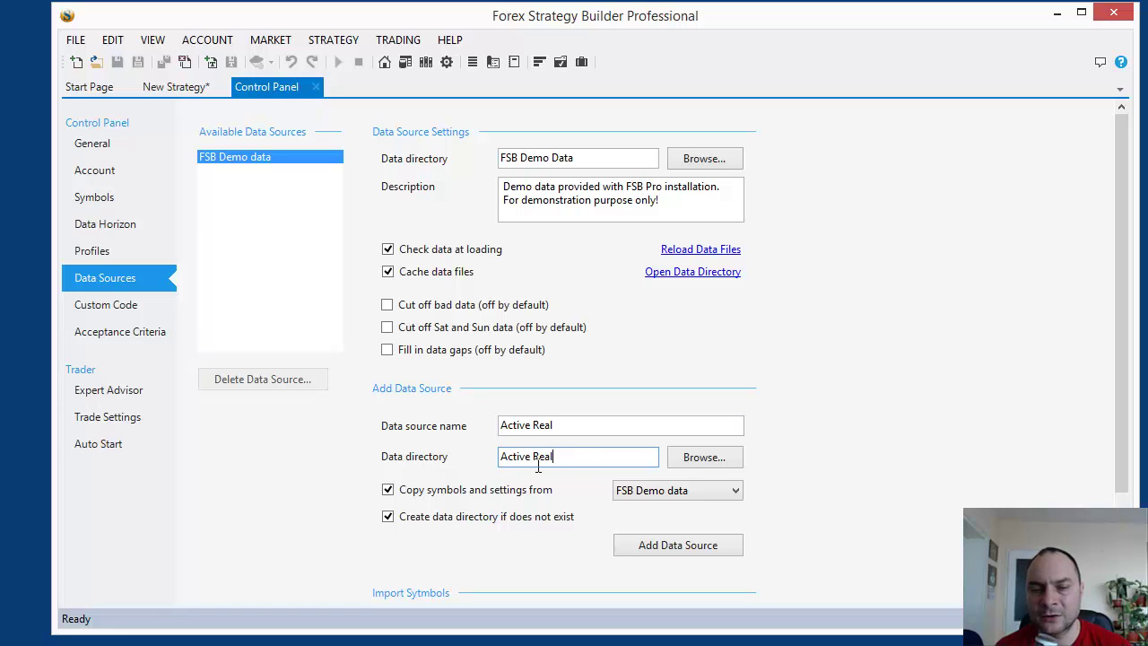
click(392, 492)
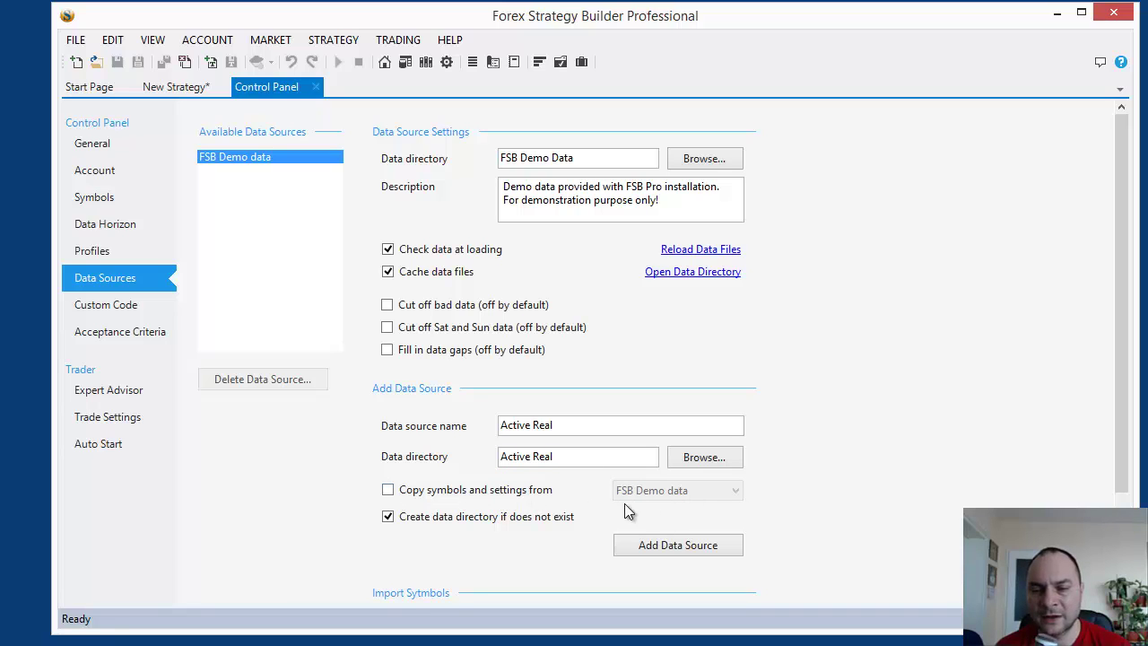
click(675, 550)
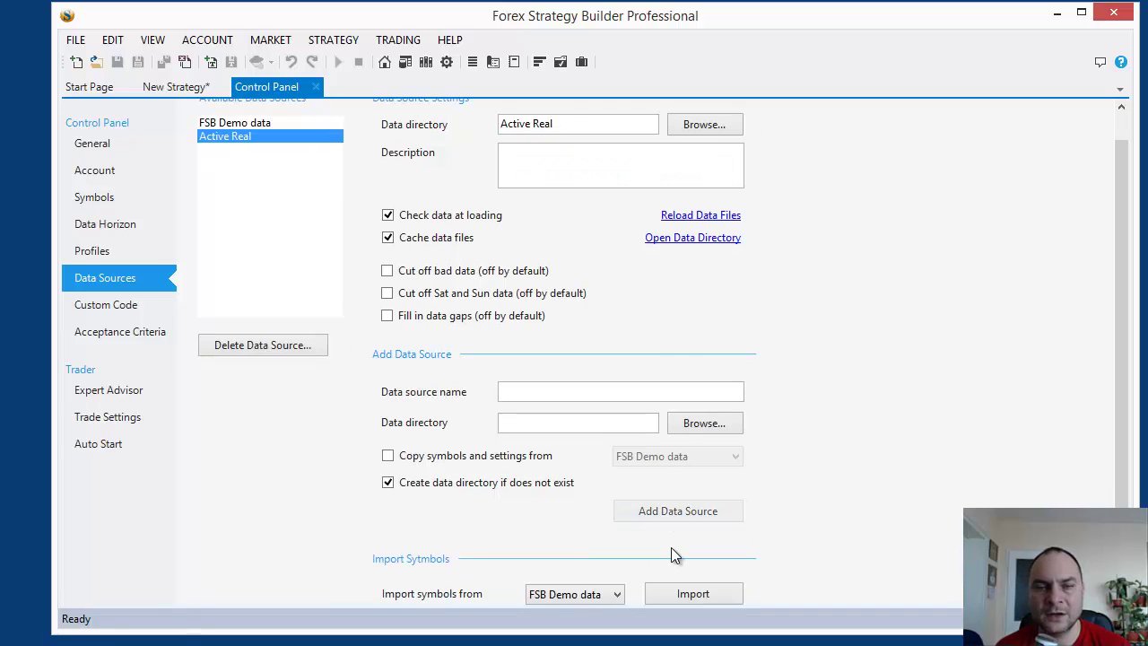
drag(1113, 383, 1120, 320)
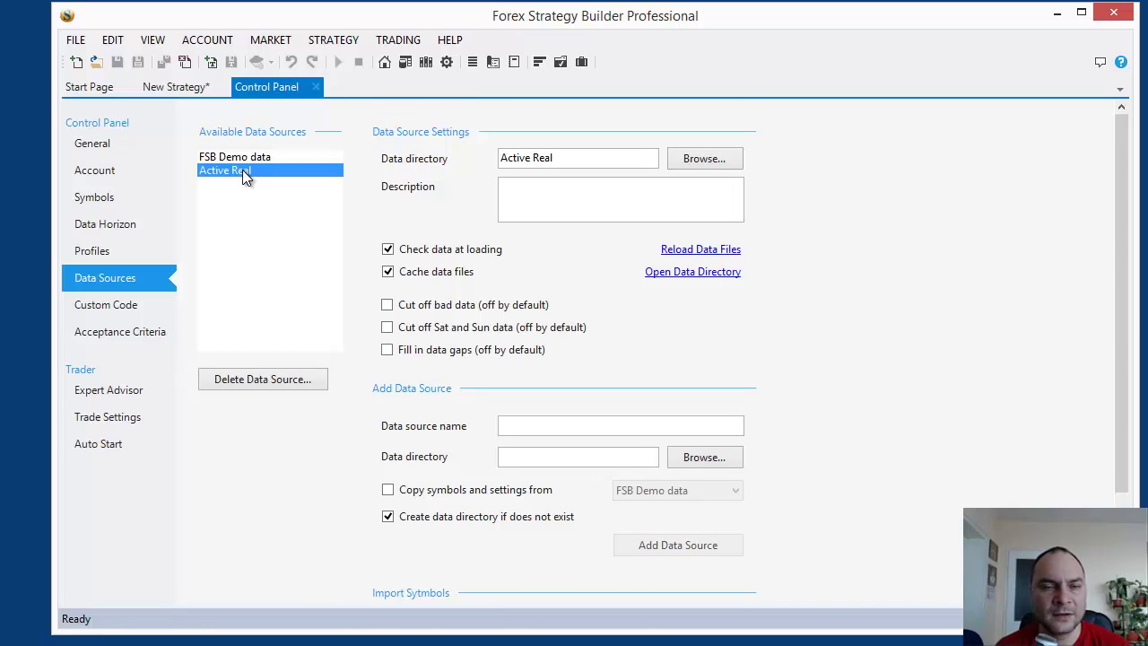
Open the Symbols settings with Active Real chosen as the data source
click(103, 209)
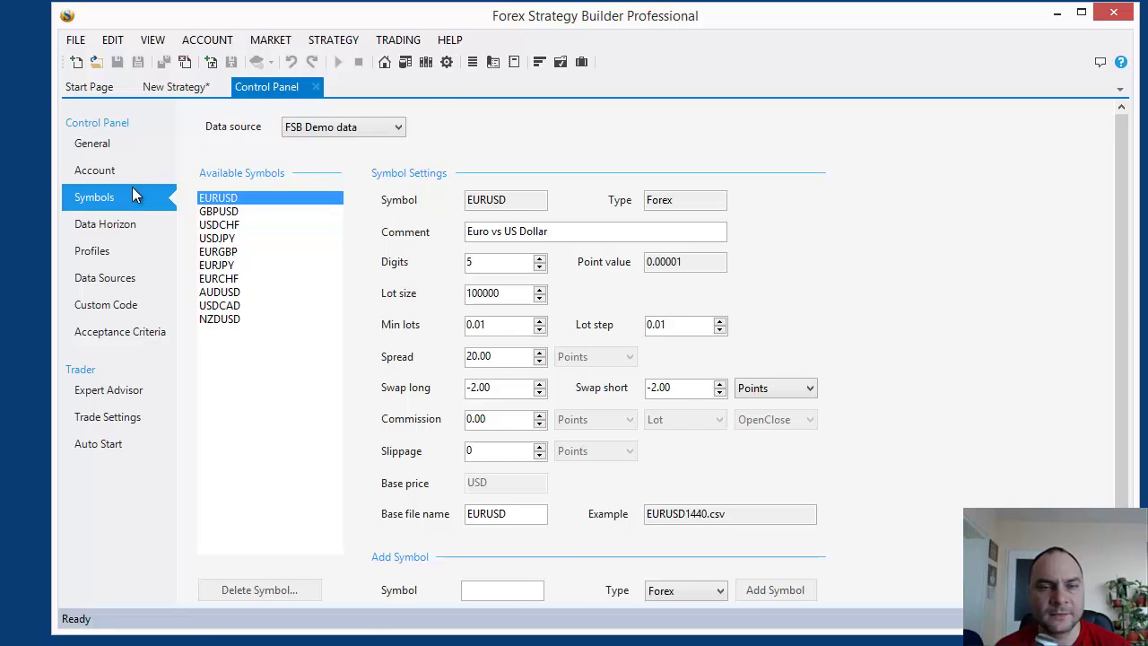
click(401, 128)
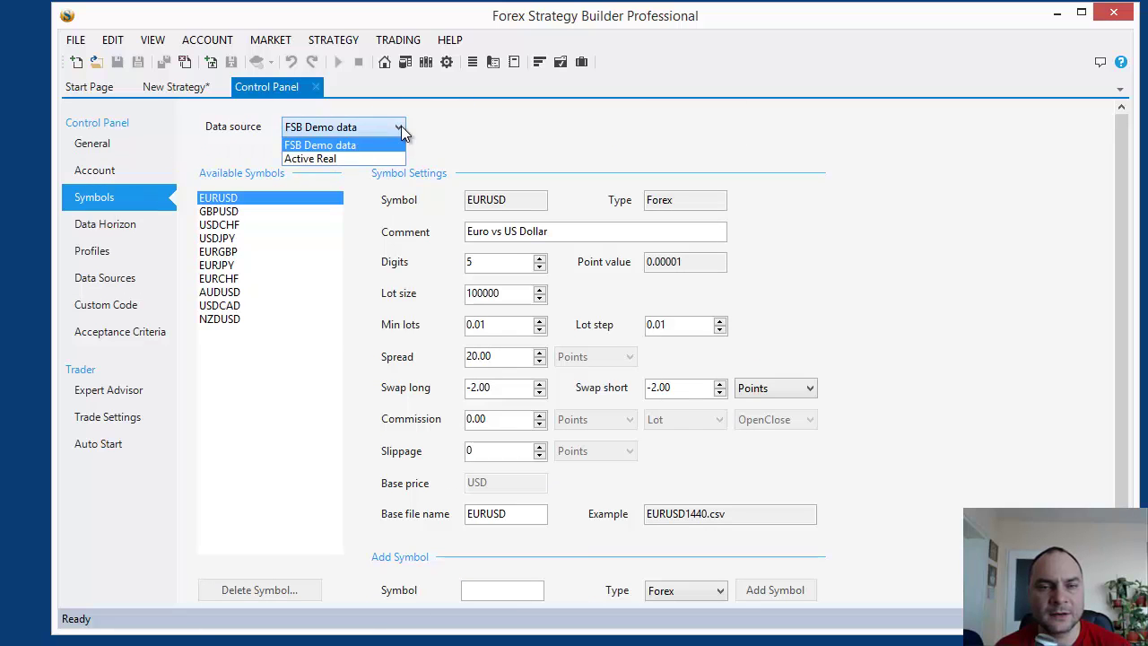
click(367, 156)
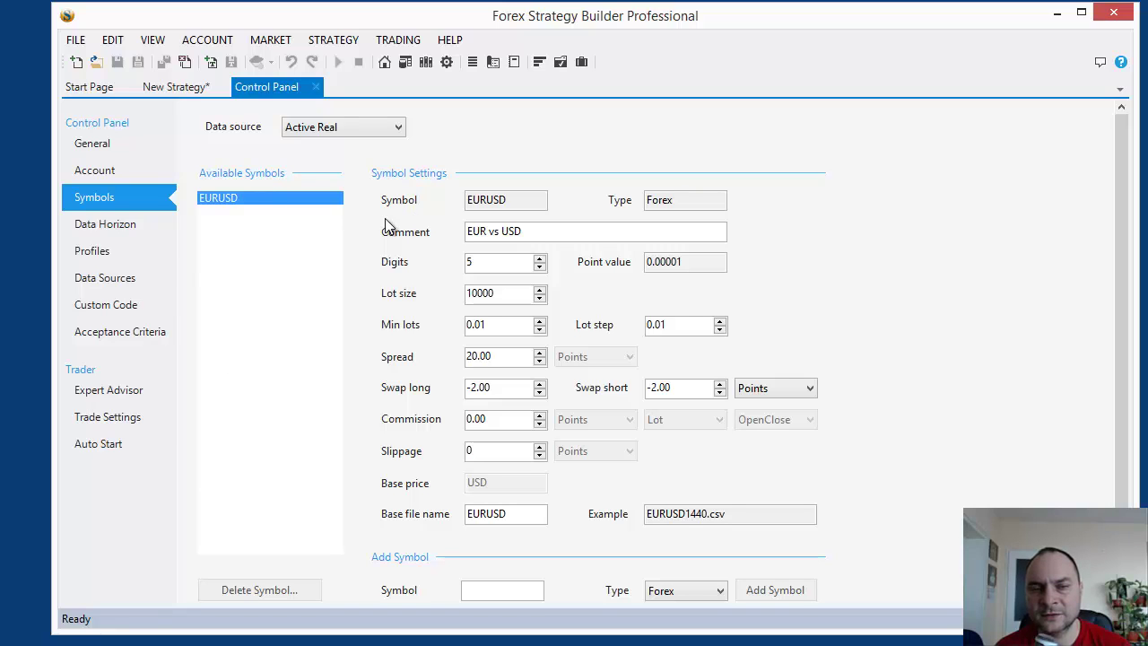
drag(1126, 362, 1125, 272)
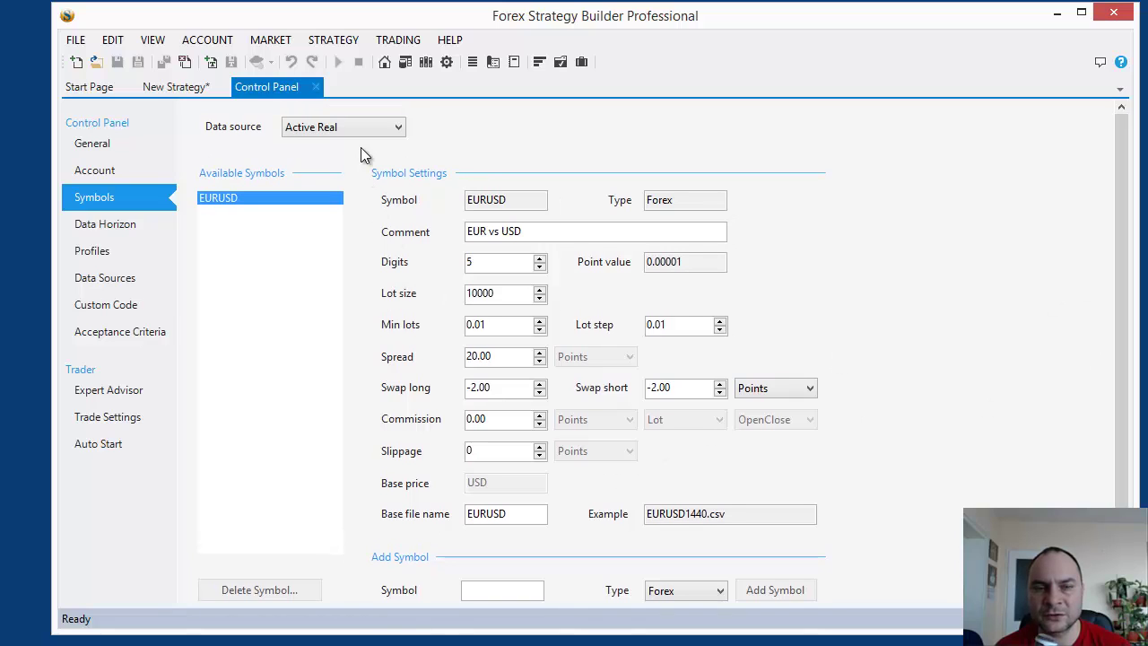
drag(1123, 266, 1114, 344)
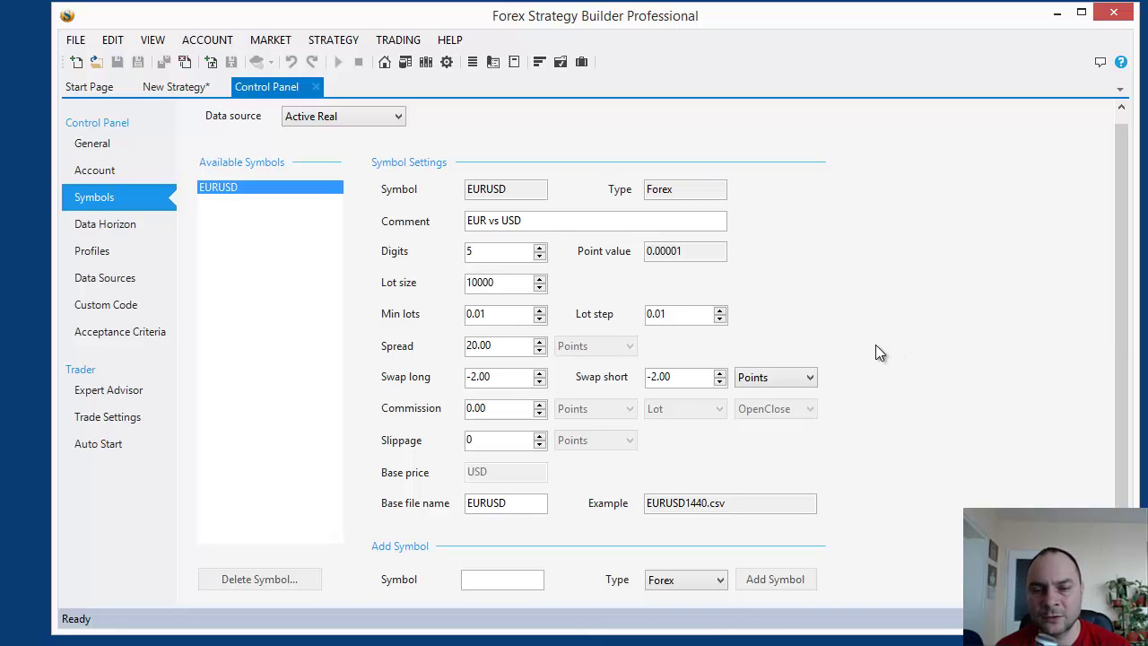
Add Forex symbols GBPUSD, USDCHF and USDJPY to Active Real
click(500, 580)
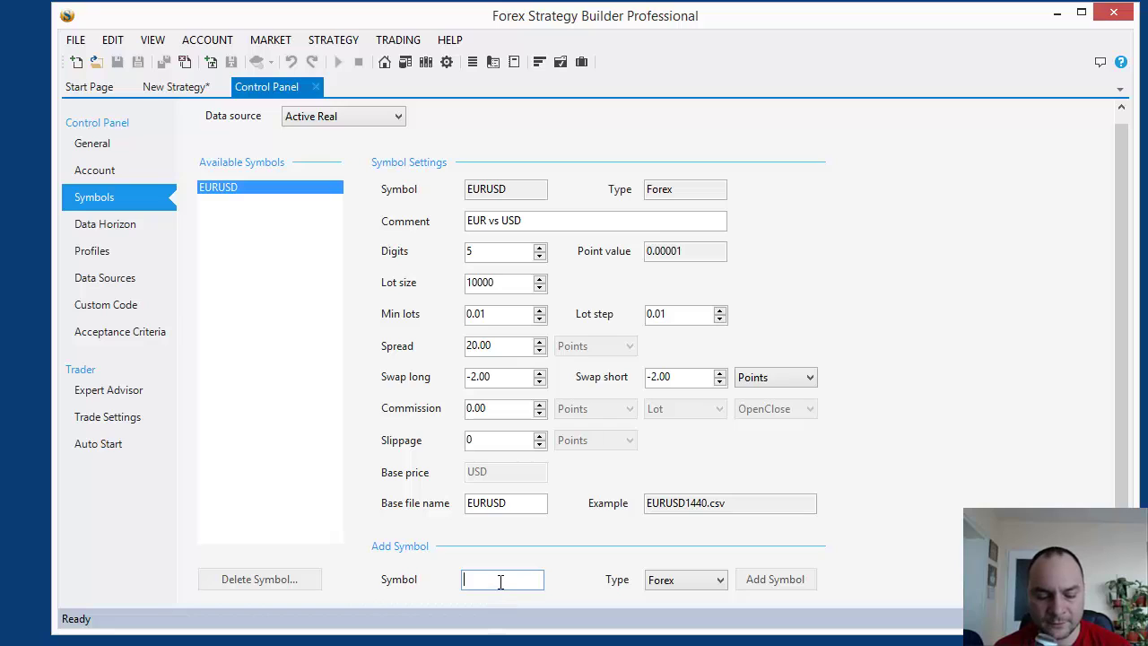
text(GBPUSD)
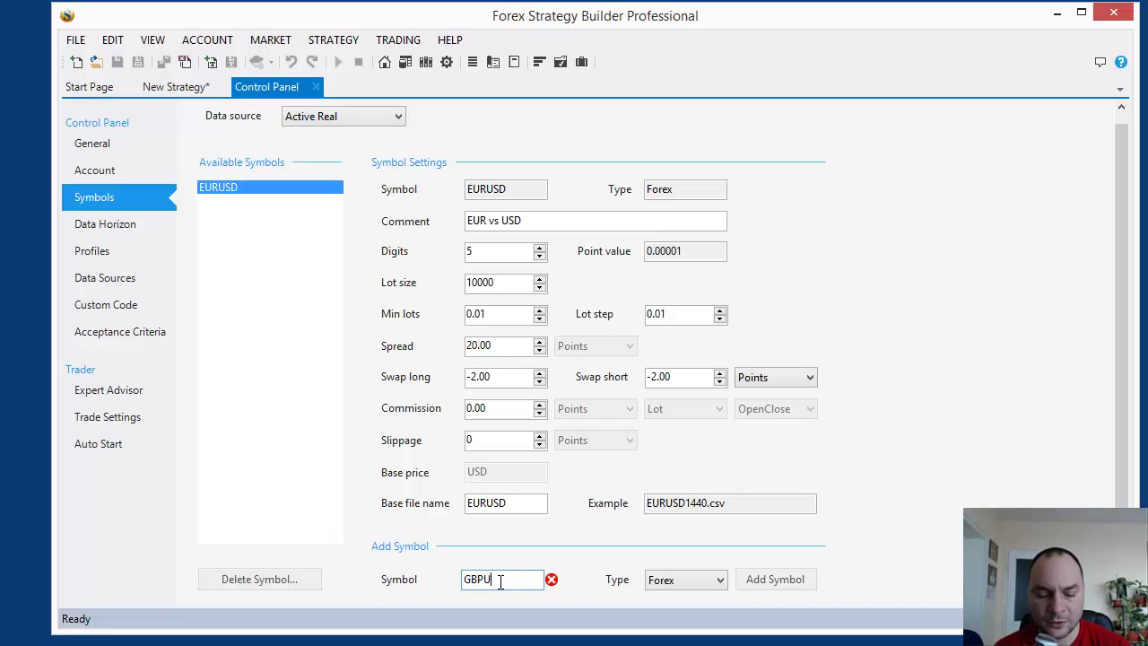
click(669, 583)
click(708, 590)
click(771, 580)
click(506, 578)
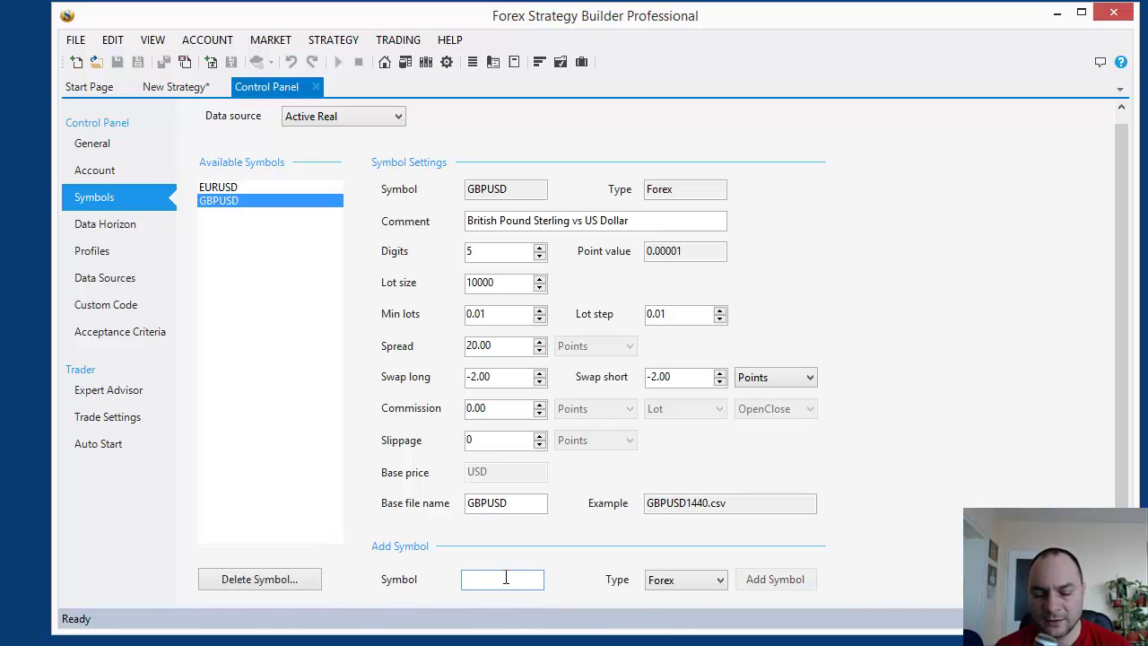
text(USD)
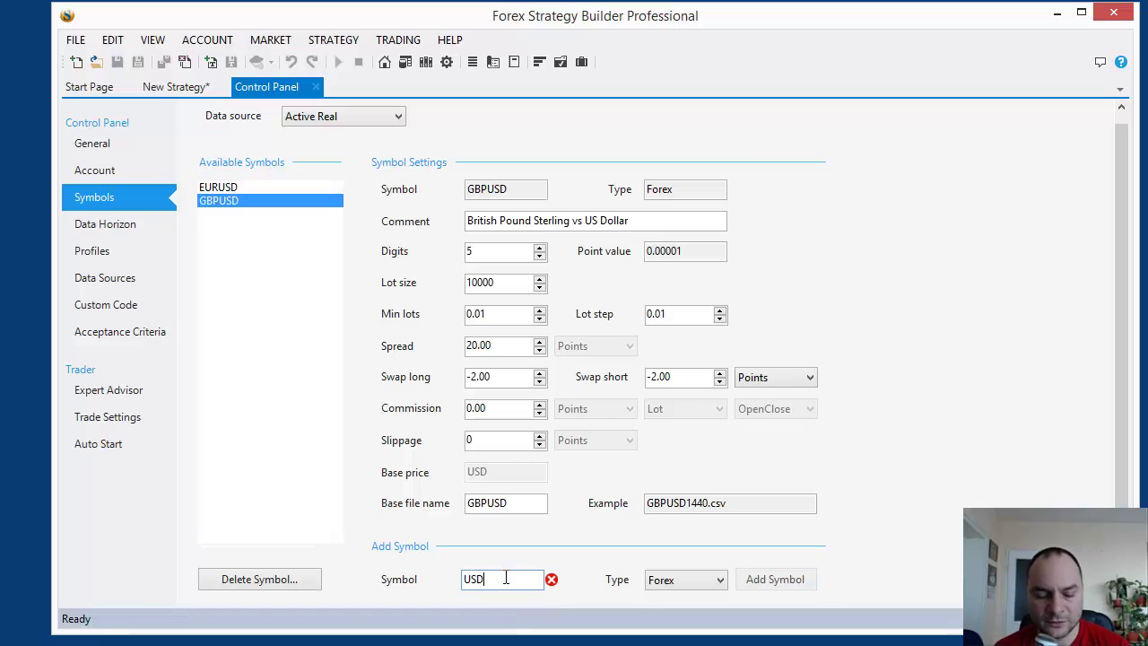
text(CHF)
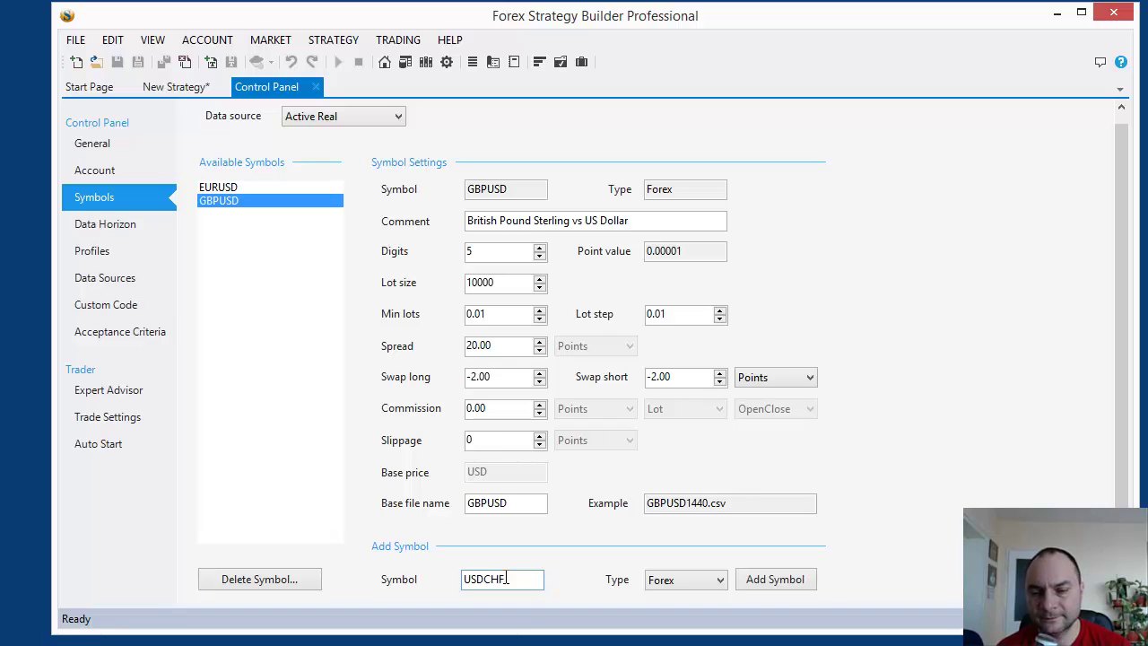
click(773, 578)
click(492, 578)
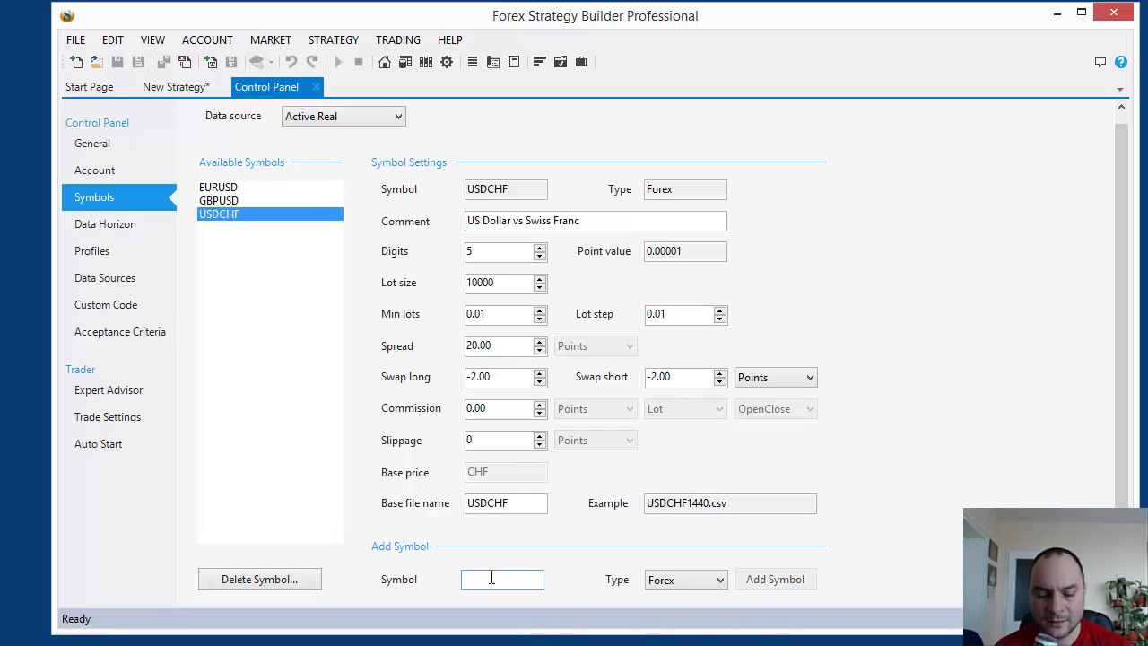
text(USDJPY)
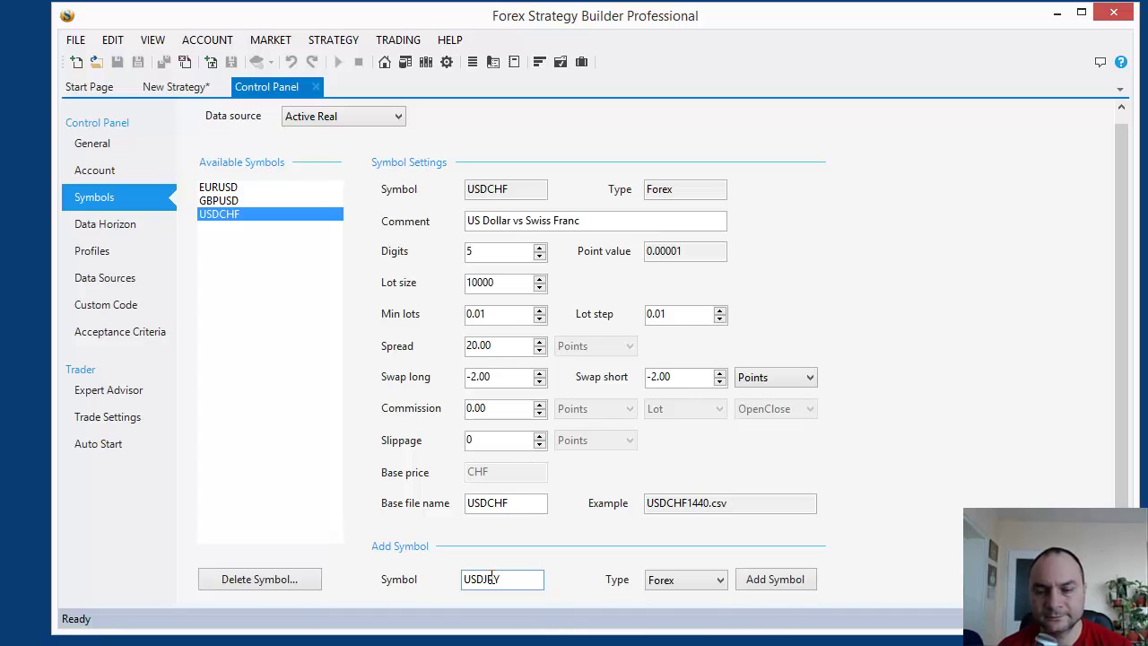
click(777, 582)
Review the settings of EURUSD, GBPUSD, USDCHF and USDJPY, ending on EURUSD
click(205, 189)
click(215, 202)
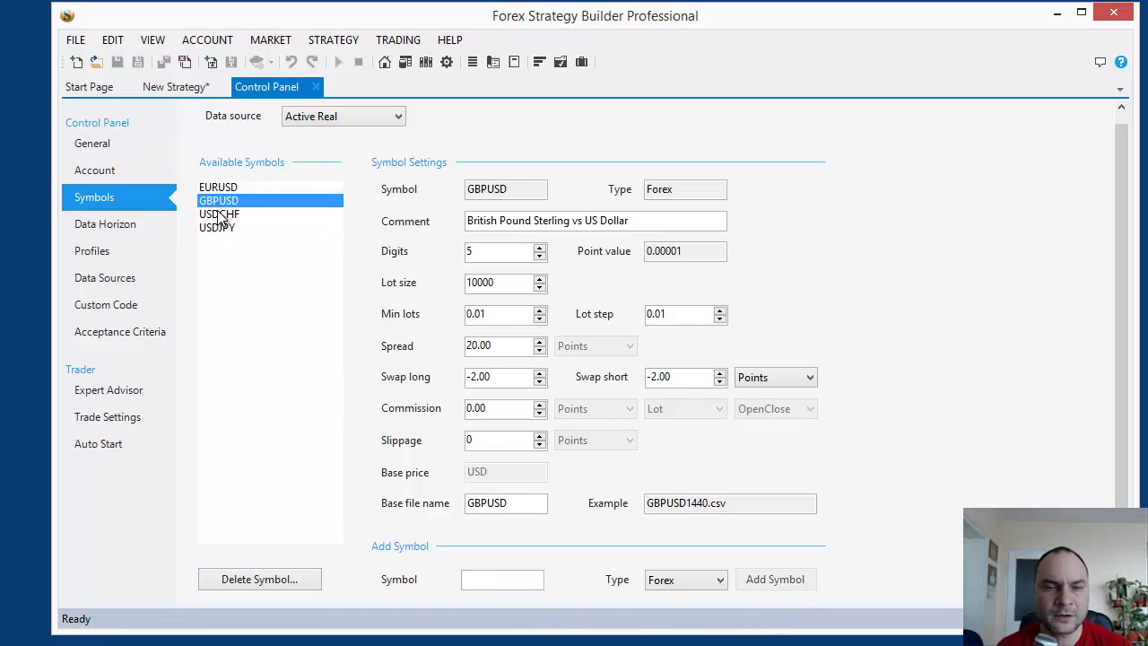
click(217, 215)
click(217, 230)
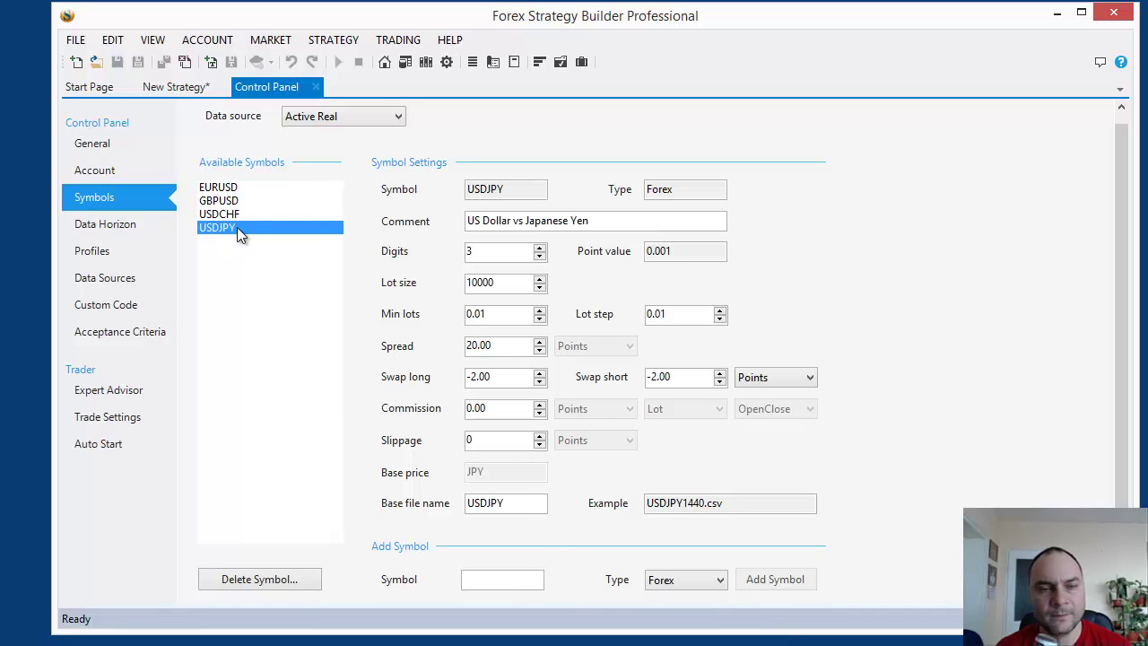
click(259, 185)
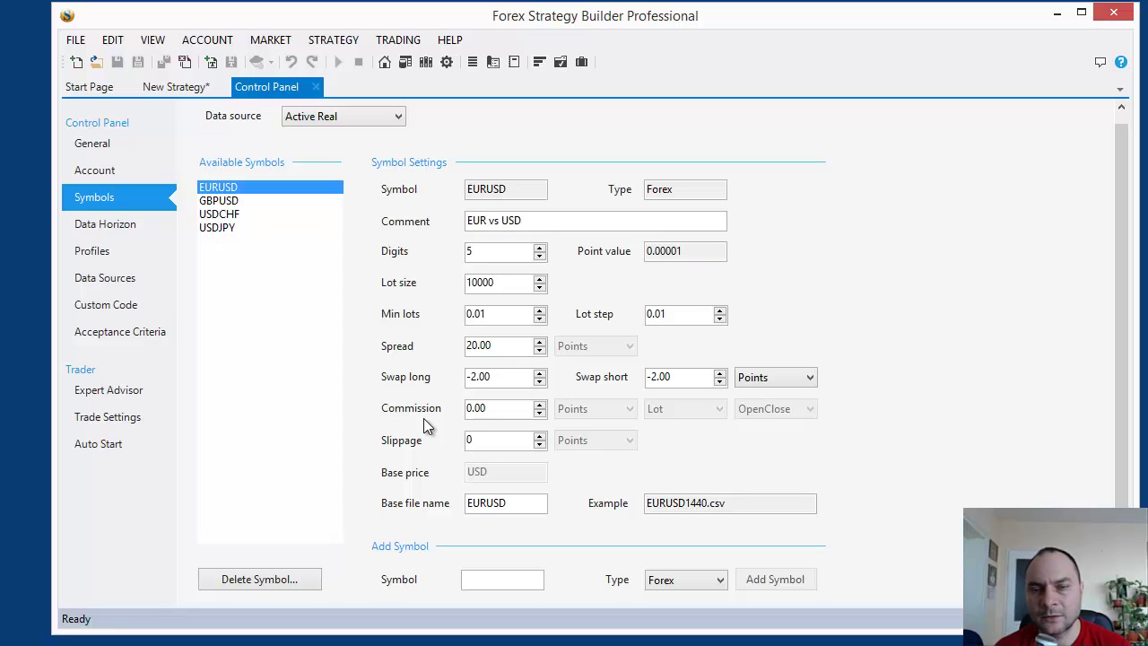
Select EURUSD's lot size value, then shift the FSB window left to reach MetaTrader 4
double_click(480, 281)
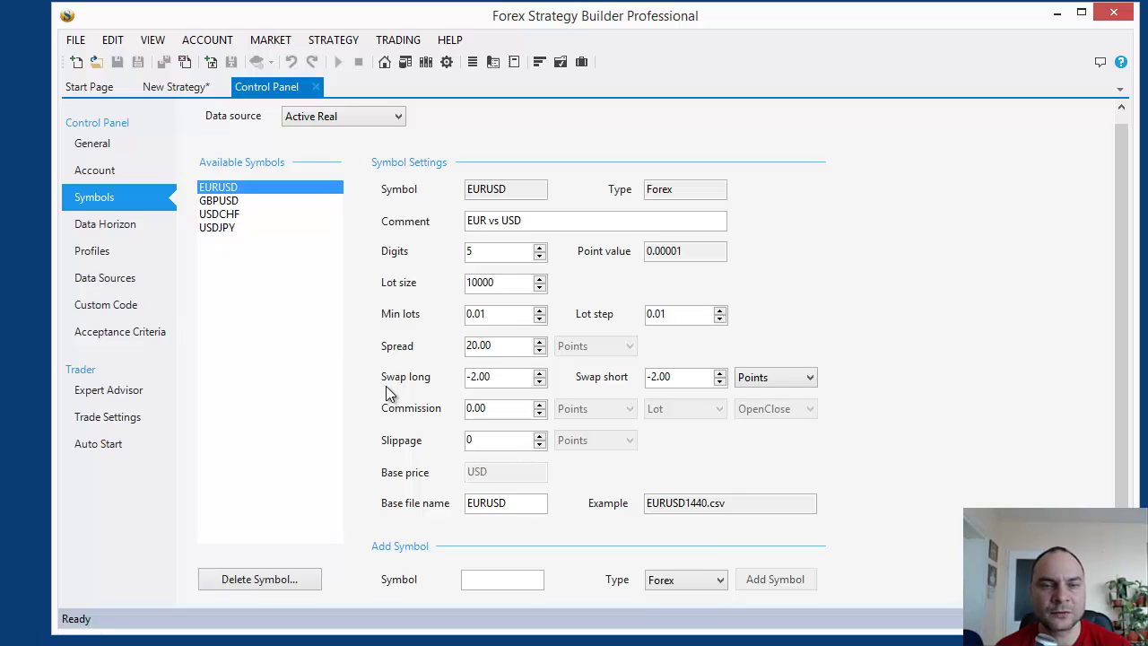
drag(438, 19, 404, 18)
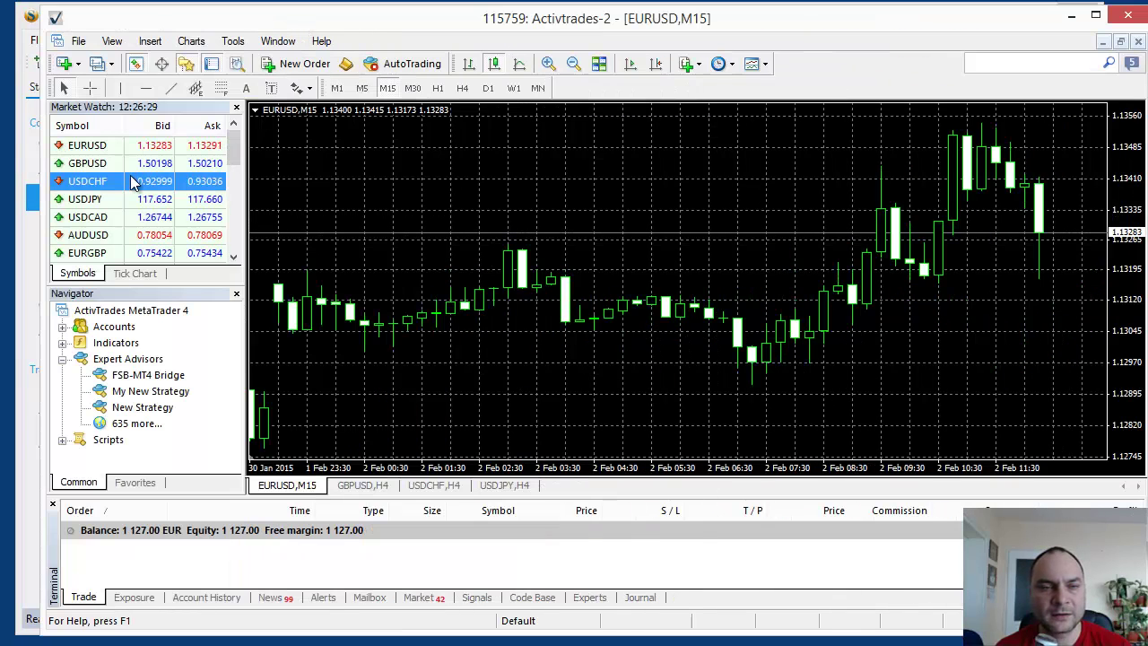
Open EURUSD's contract specification from the Majors symbol list and park it top-right
right_click(139, 163)
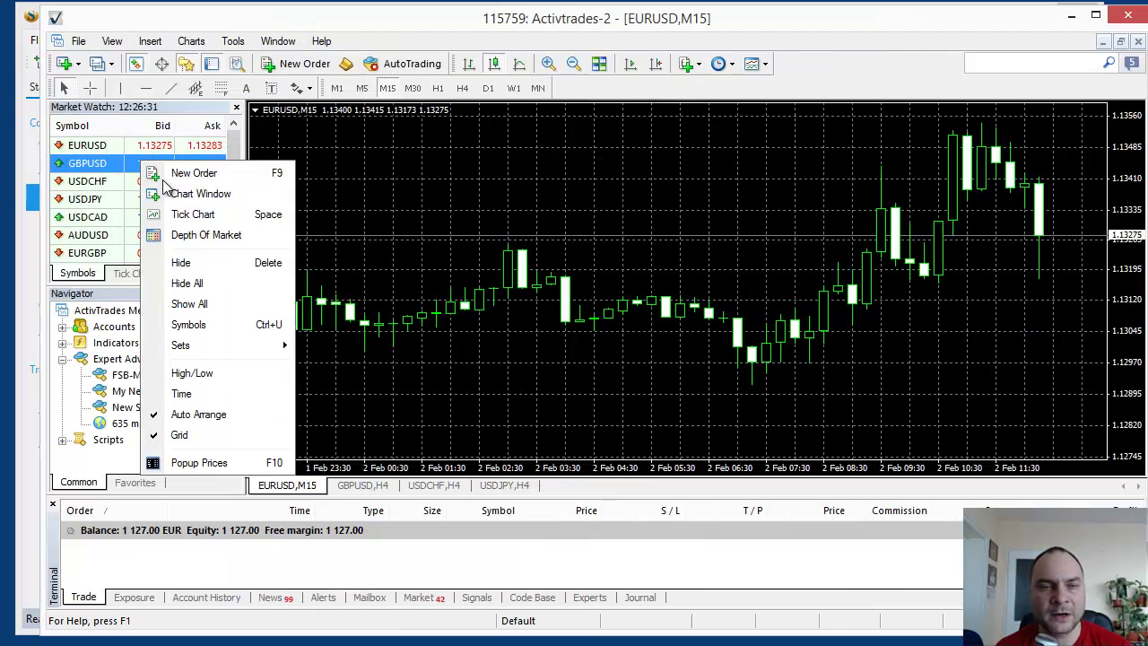
click(190, 325)
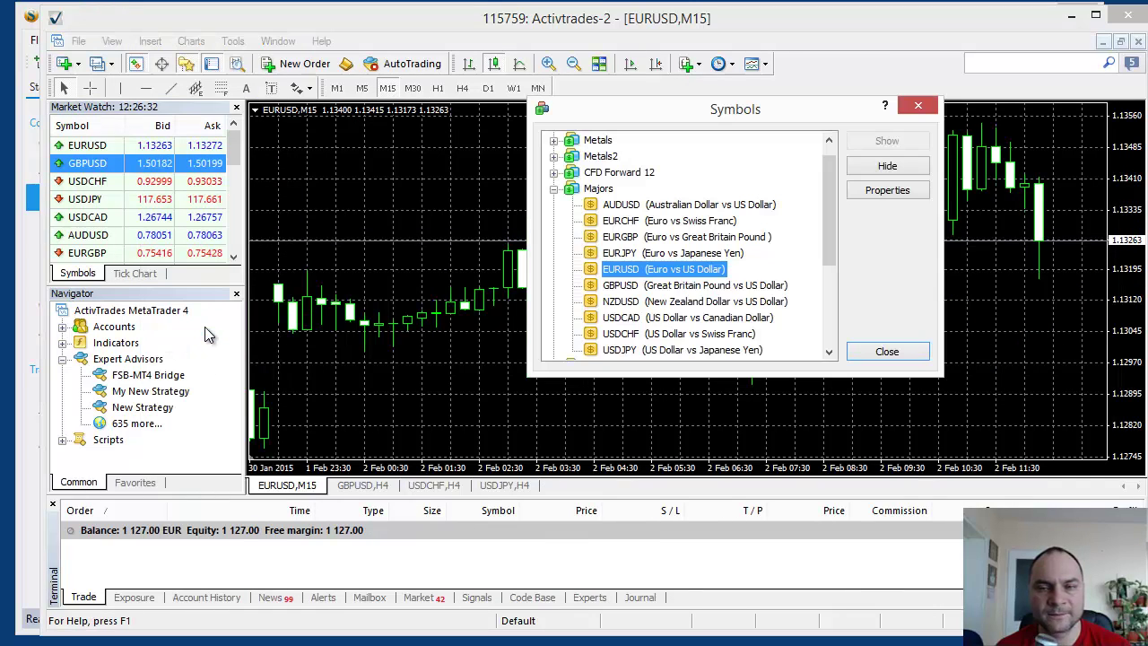
drag(691, 109, 629, 115)
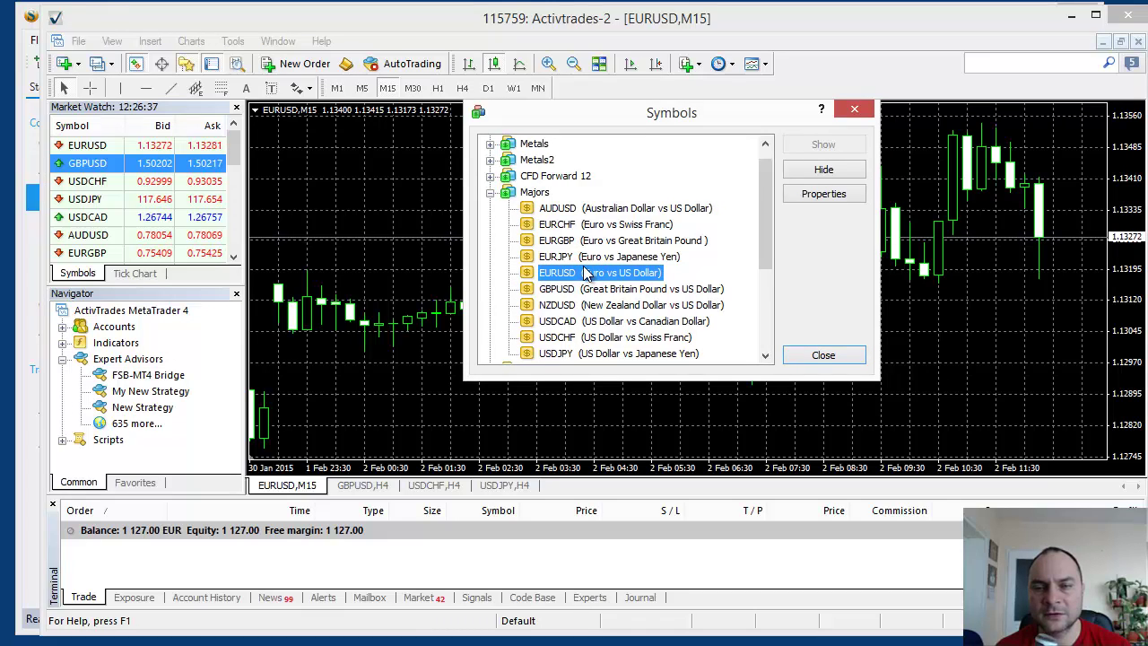
key(Up)
key(Down)
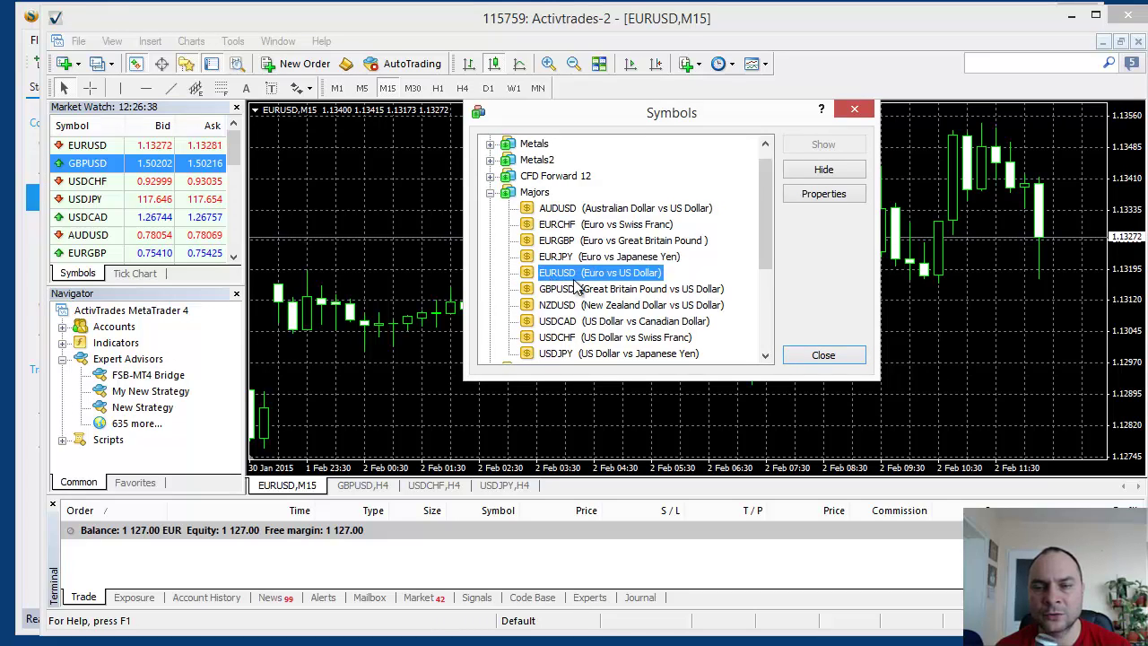
click(829, 195)
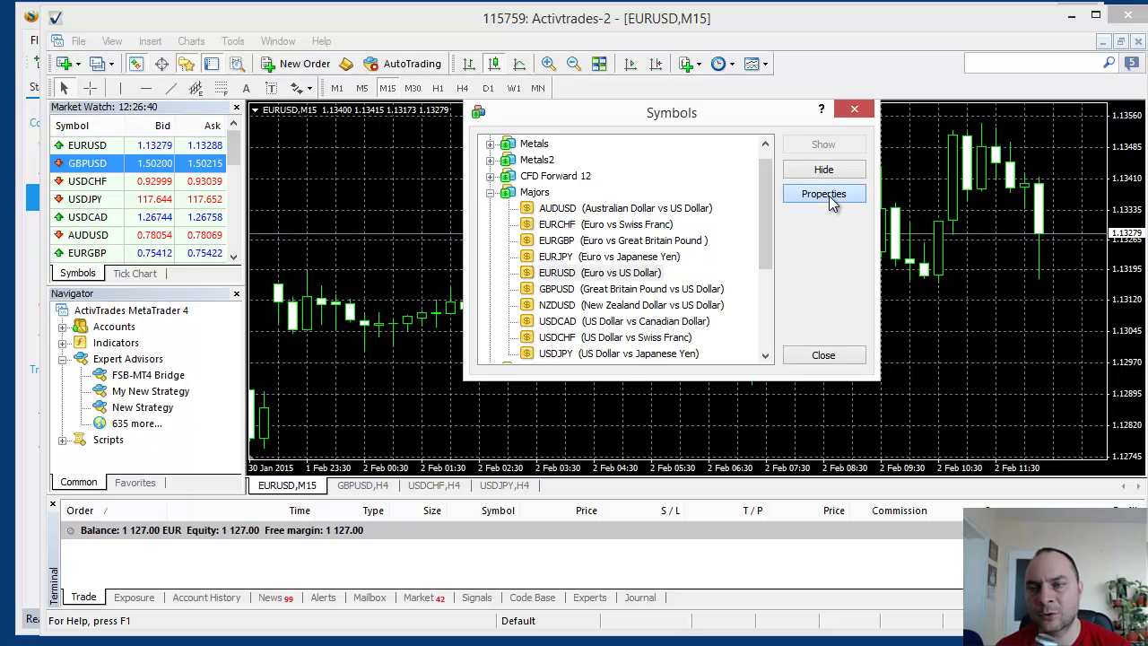
drag(853, 26, 441, 132)
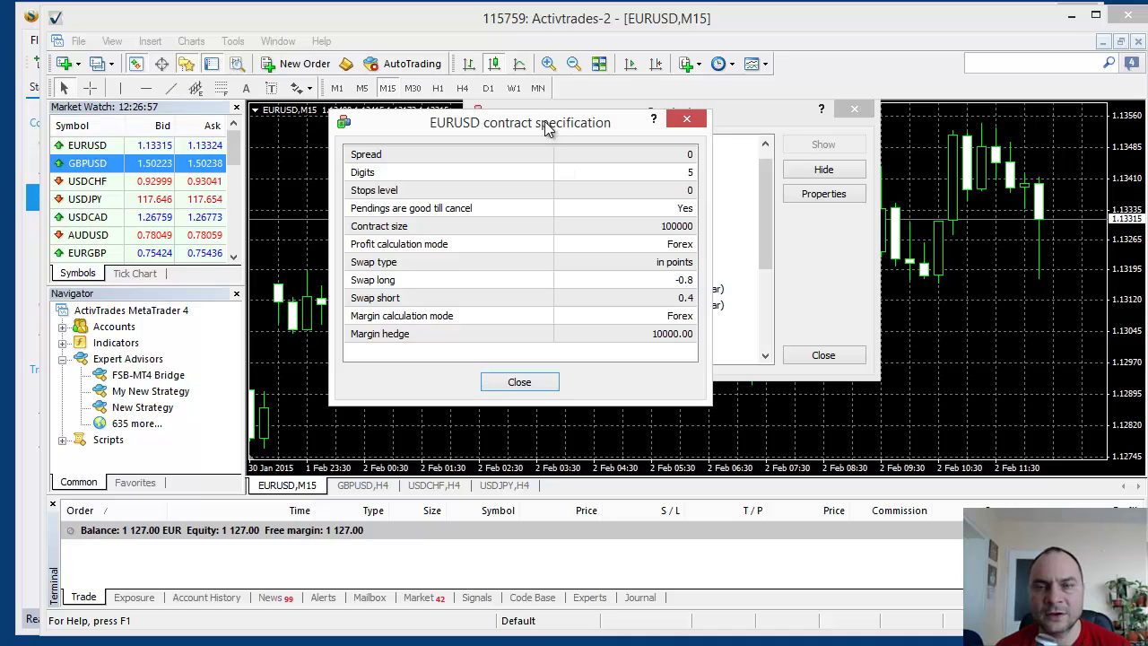
drag(549, 128, 975, 42)
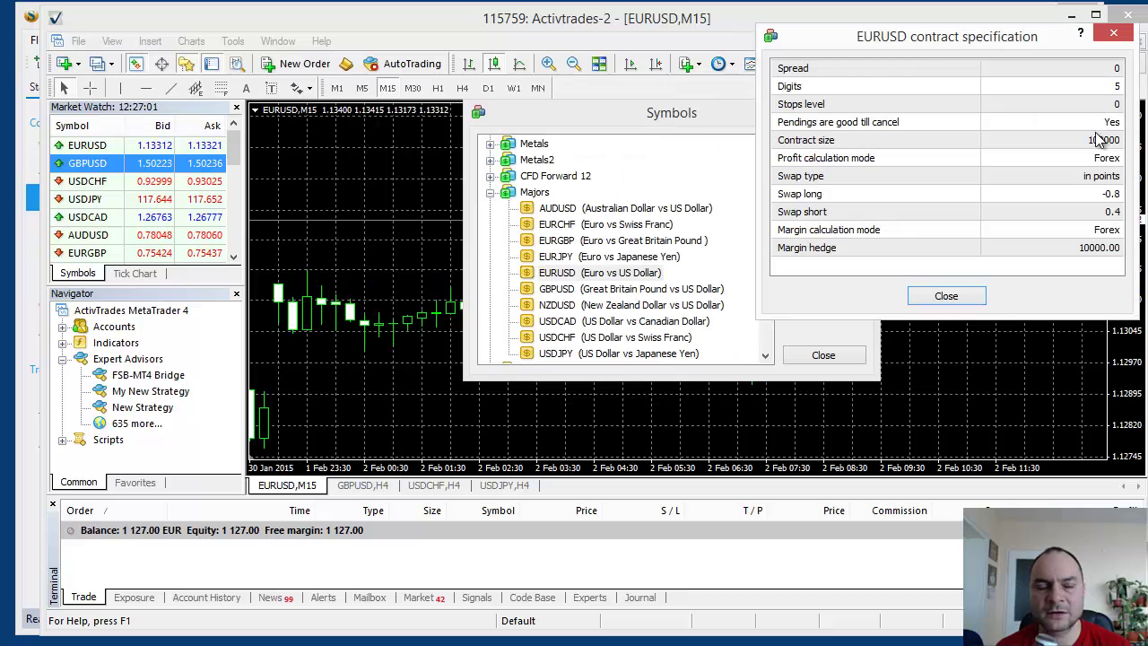
Keep Active Real as FSB's data source, then narrow the FSB window and shift it left
click(17, 311)
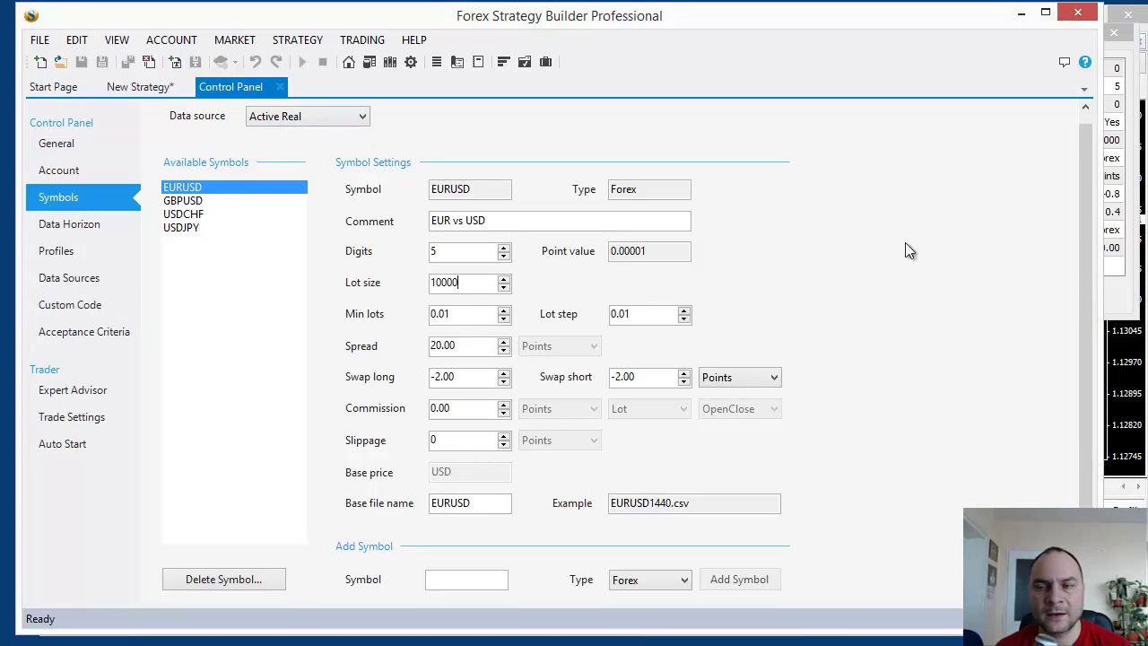
drag(1083, 296, 1080, 247)
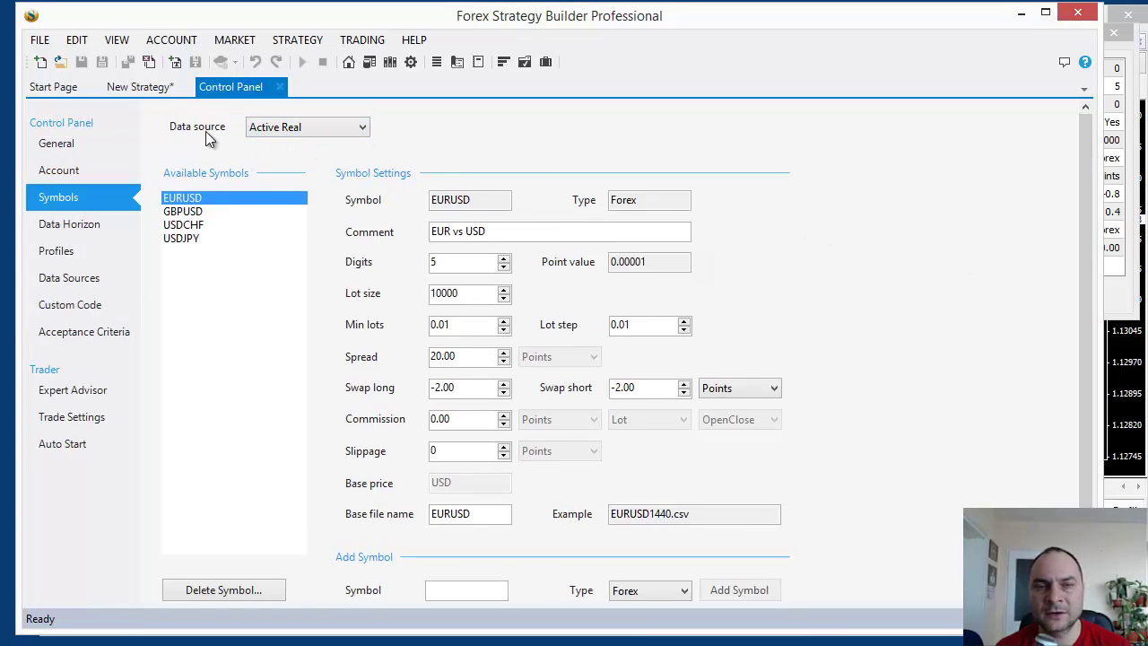
click(296, 130)
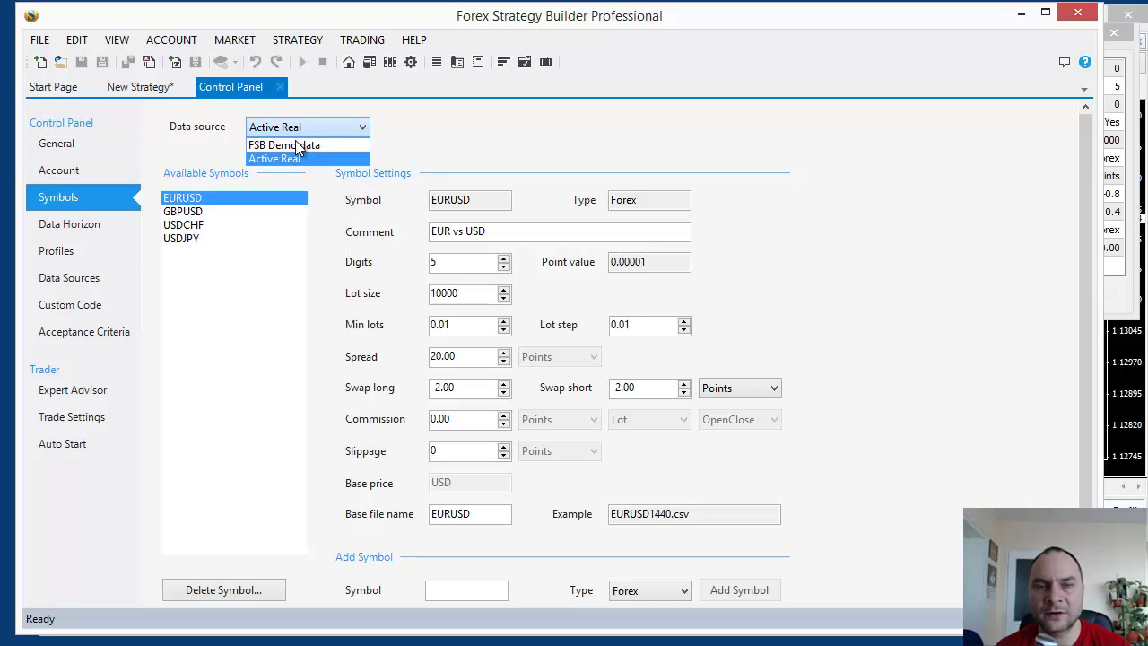
click(296, 156)
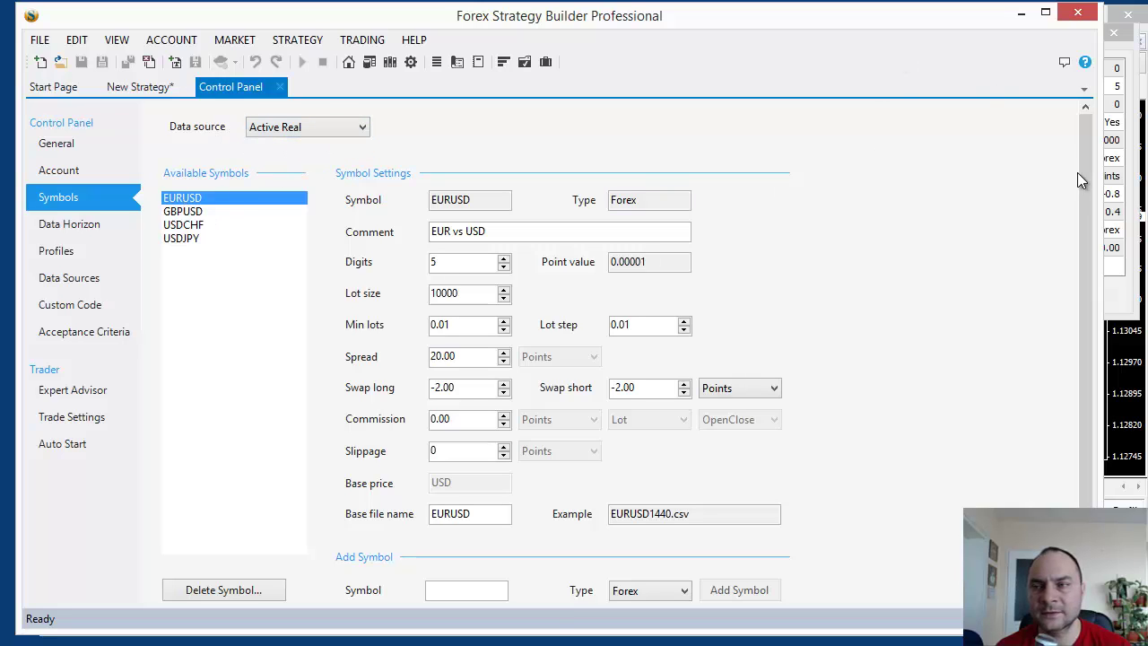
drag(1100, 180, 890, 188)
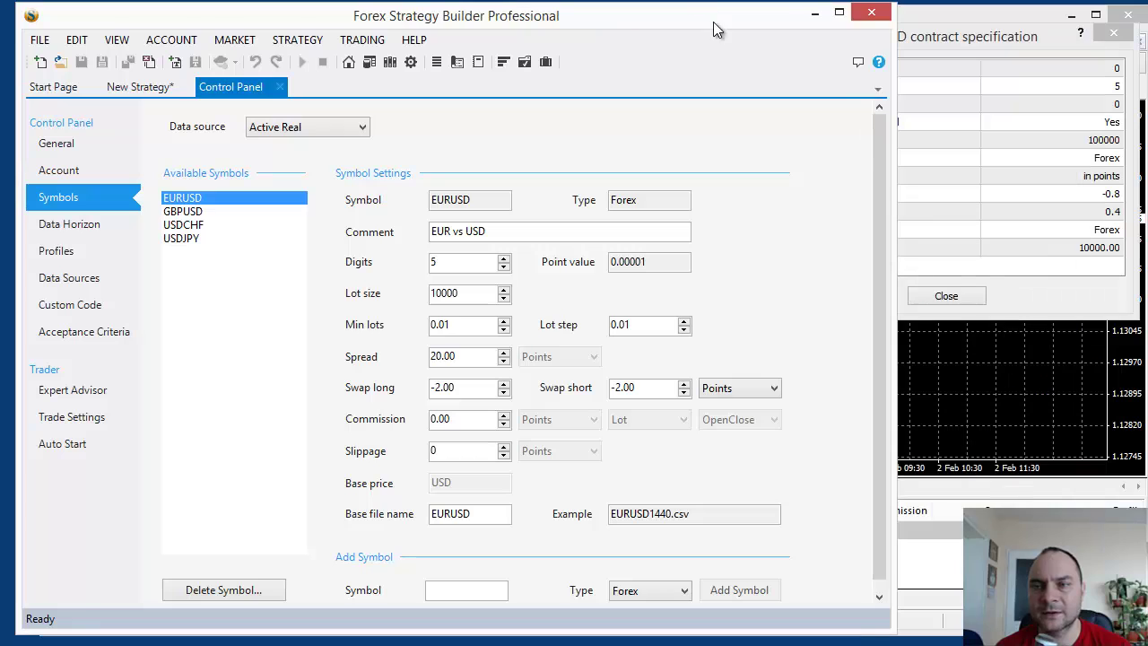
drag(717, 22, 562, 29)
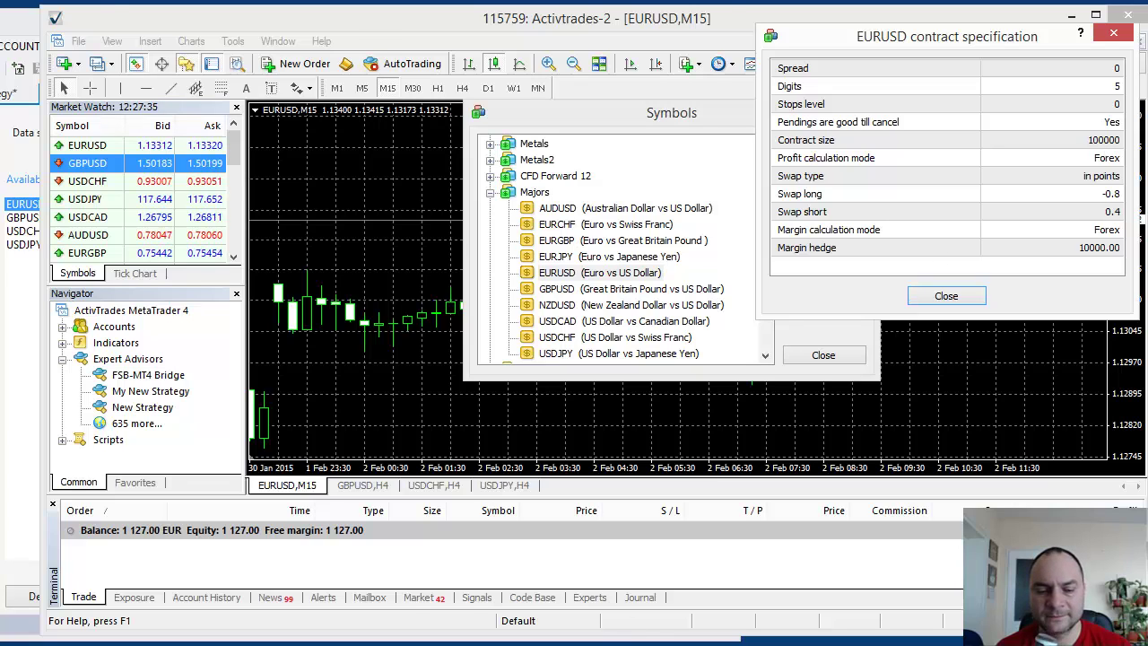
Change the EURUSD lot size to 100000, checking it against MetaTrader's contract specification
key(alt+Tab)
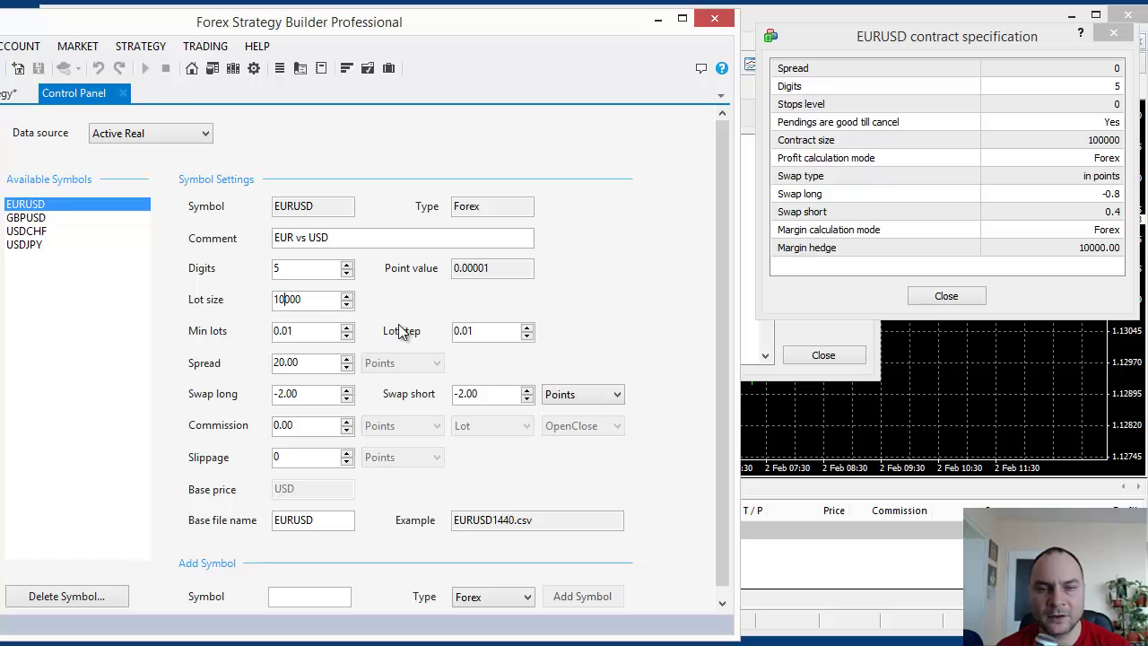
text(0)
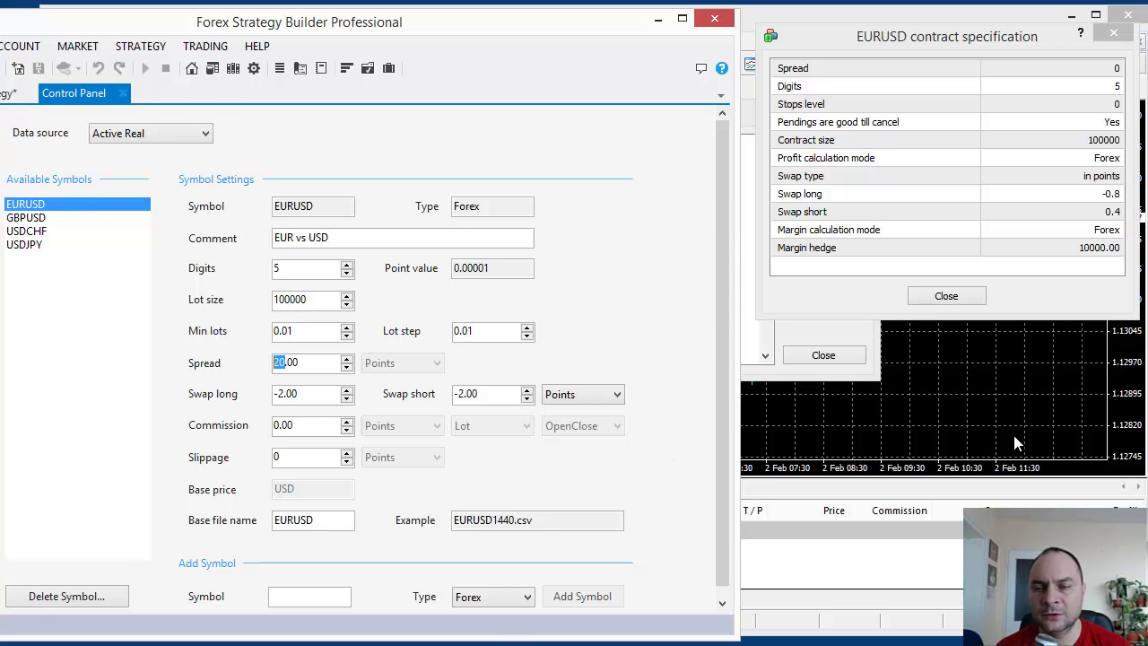
click(942, 431)
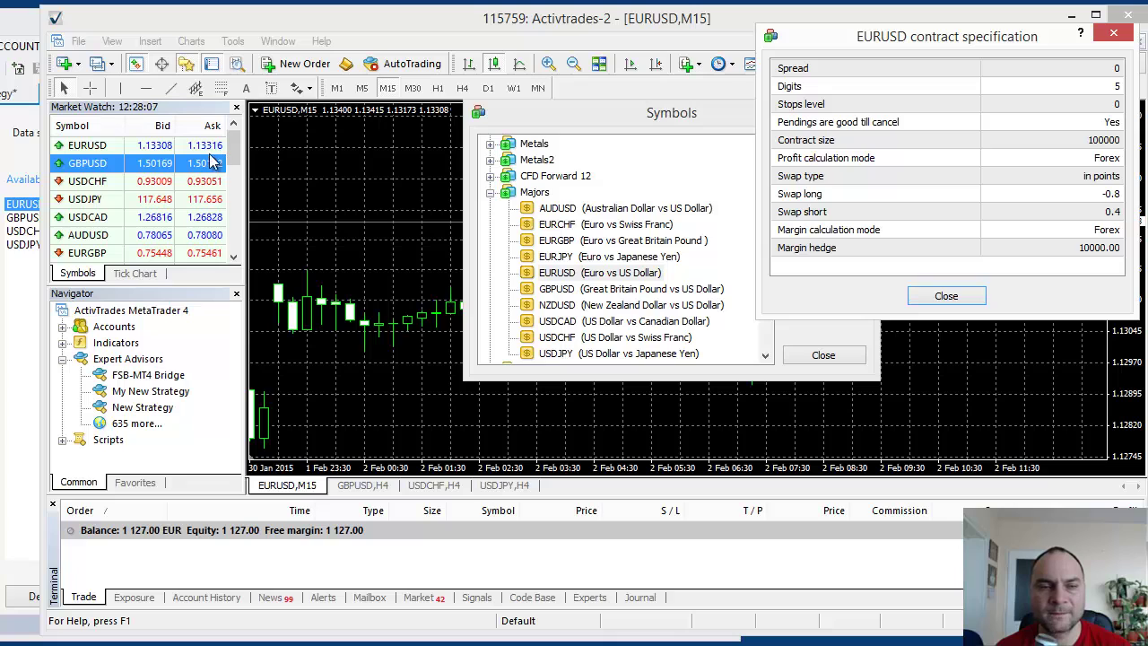
key(alt+Tab)
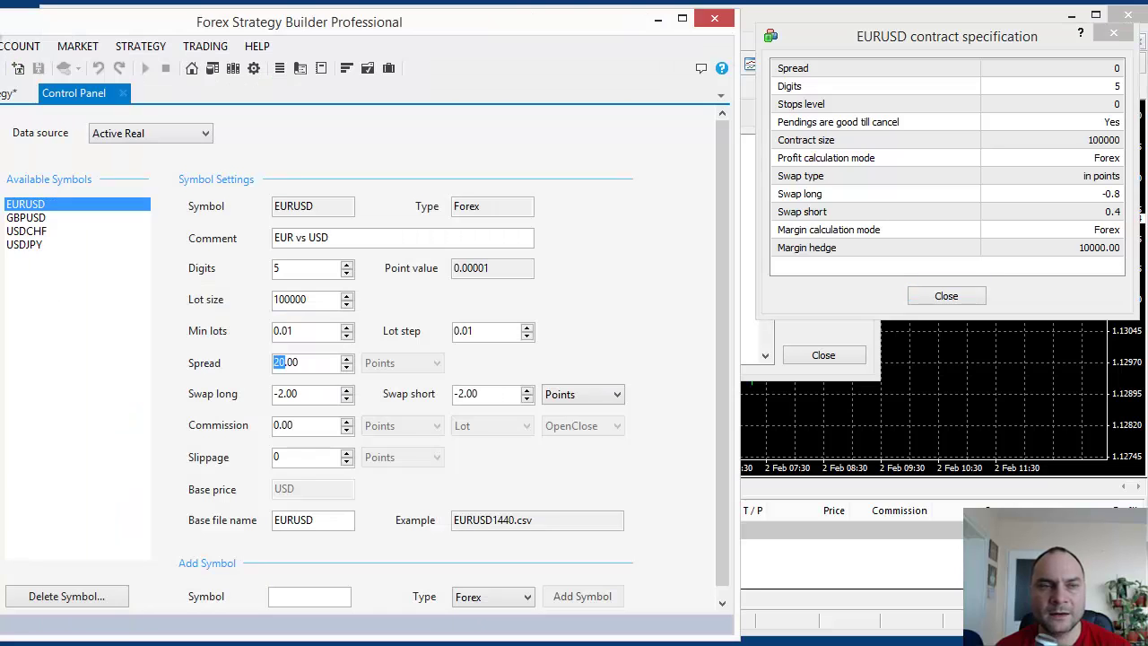
Select the EURUSD spread value of 20 to review it against MT4
click(285, 363)
drag(282, 361, 272, 361)
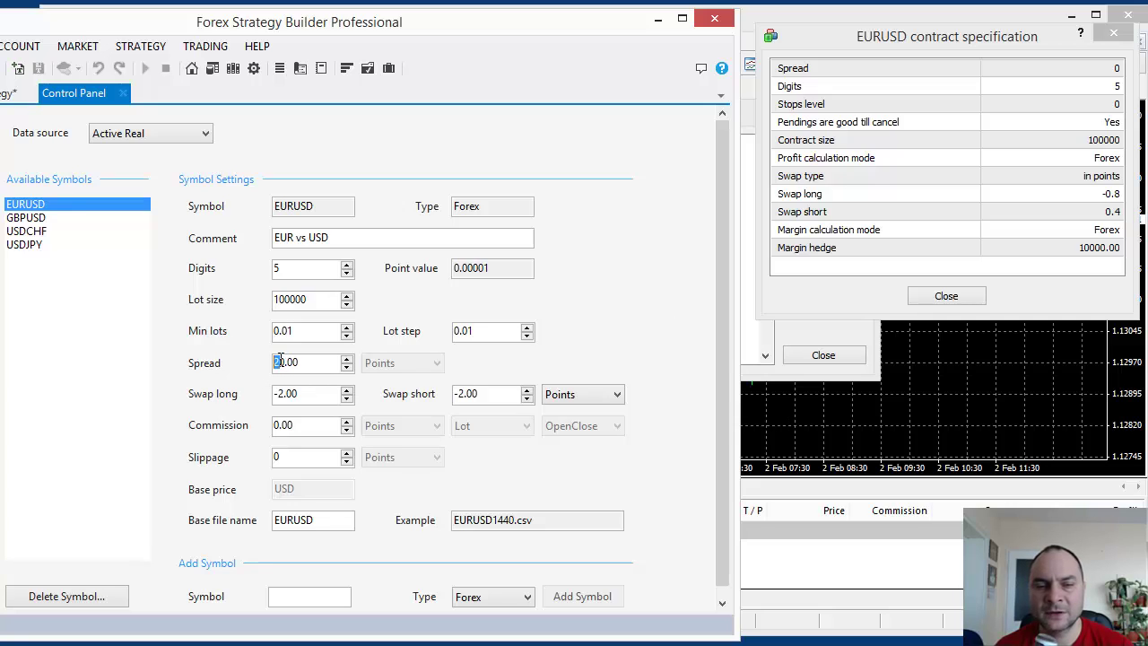
drag(286, 362, 267, 364)
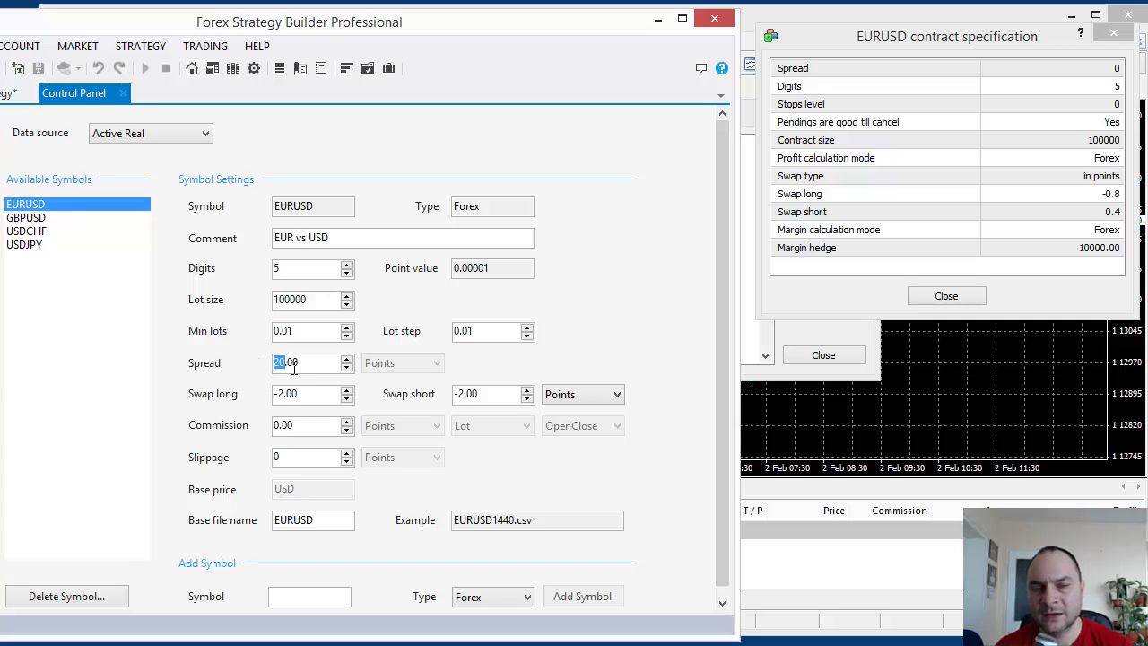
click(278, 362)
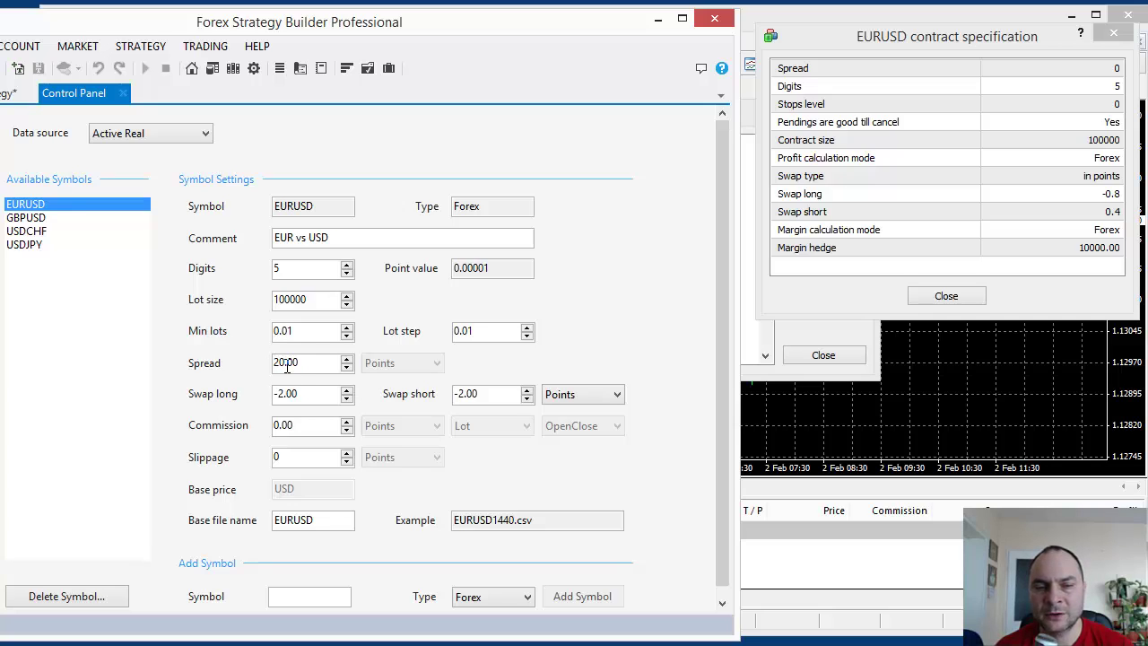
drag(286, 363, 266, 364)
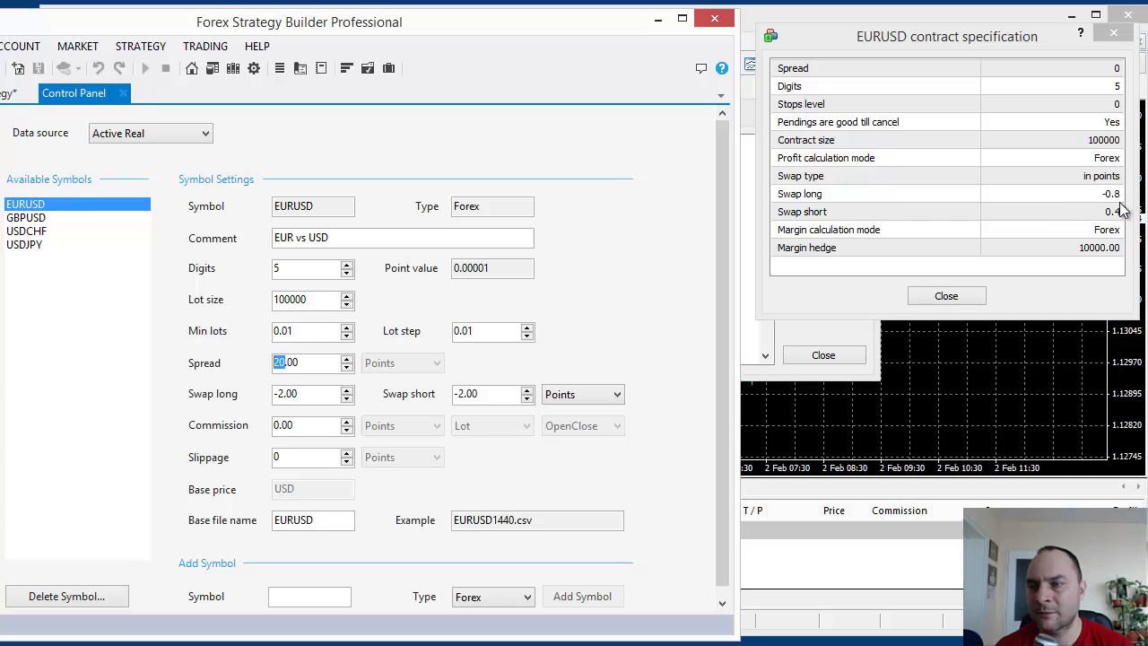
Enter -0.8 as the EURUSD swap long and start replacing the swap short value
drag(312, 393, 280, 391)
text(-0.8)
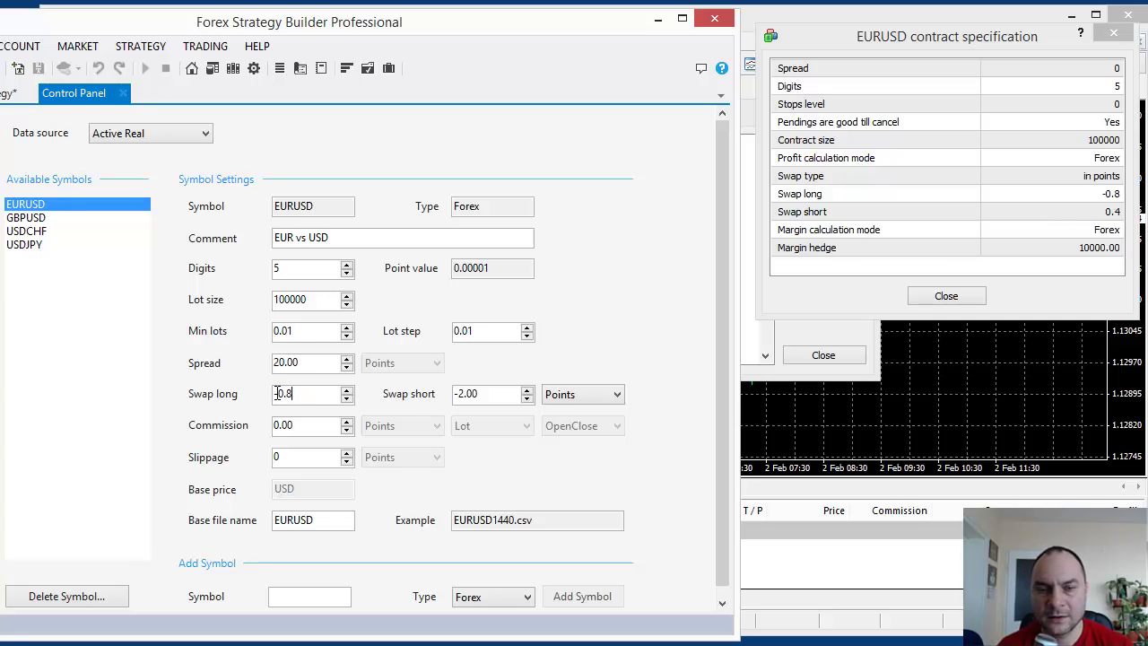
click(485, 395)
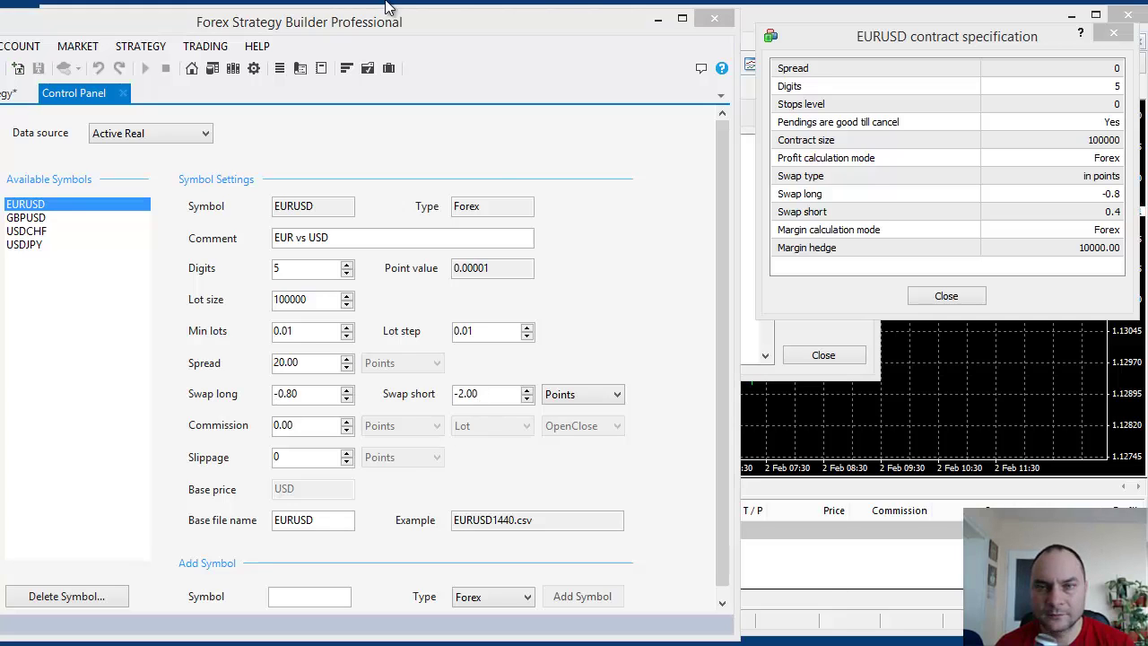
click(411, 22)
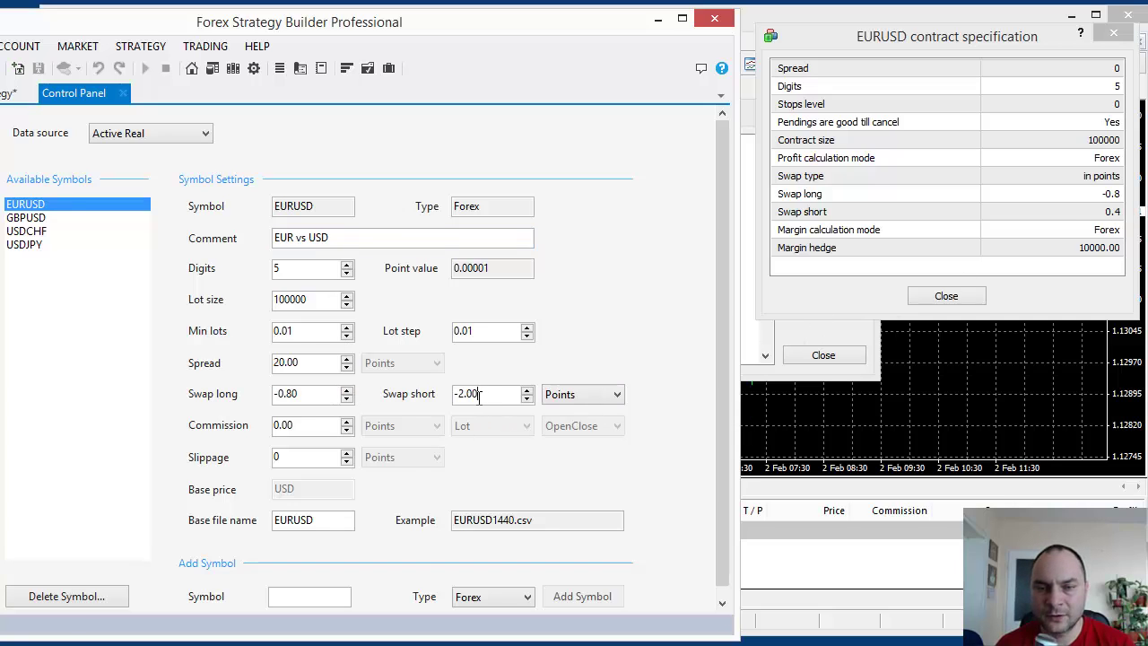
drag(482, 395, 455, 402)
text(0.4)
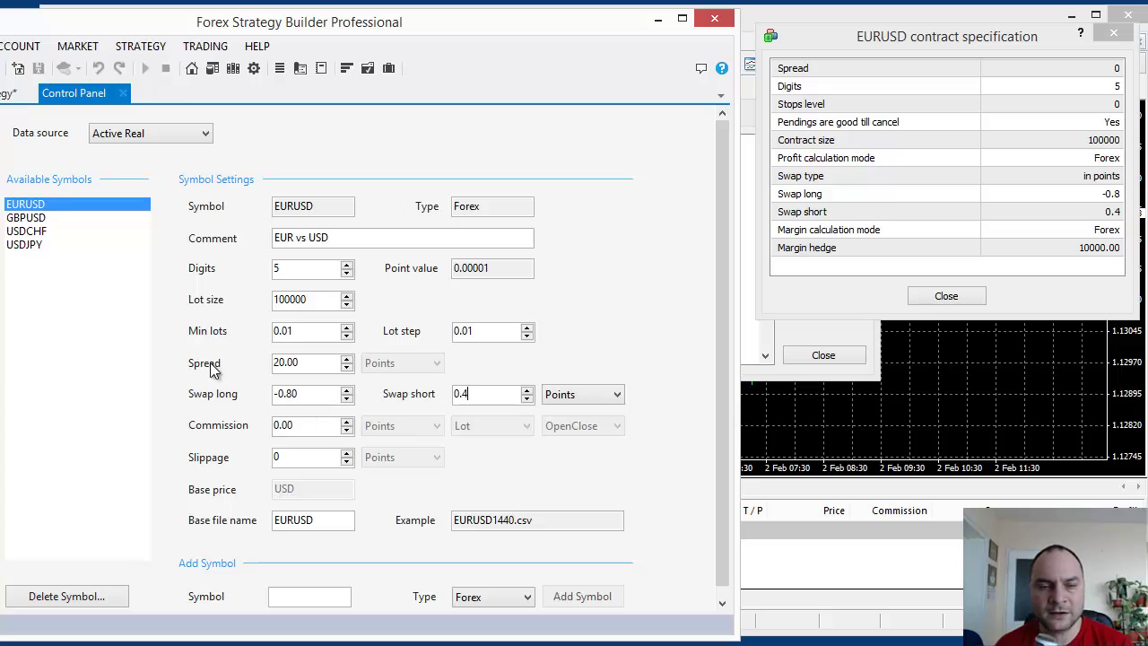
Correct the swaps to -0.80 long and 0.40 short, then select the Slippage value
drag(280, 395, 304, 395)
text(0.00)
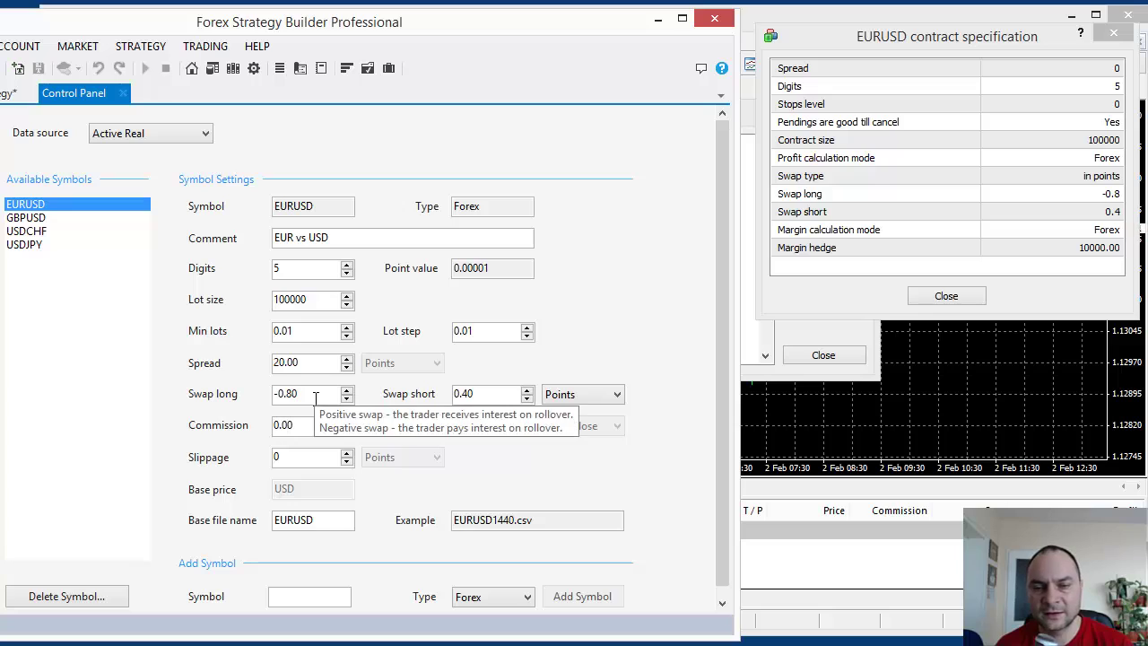
drag(456, 394, 487, 398)
click(487, 398)
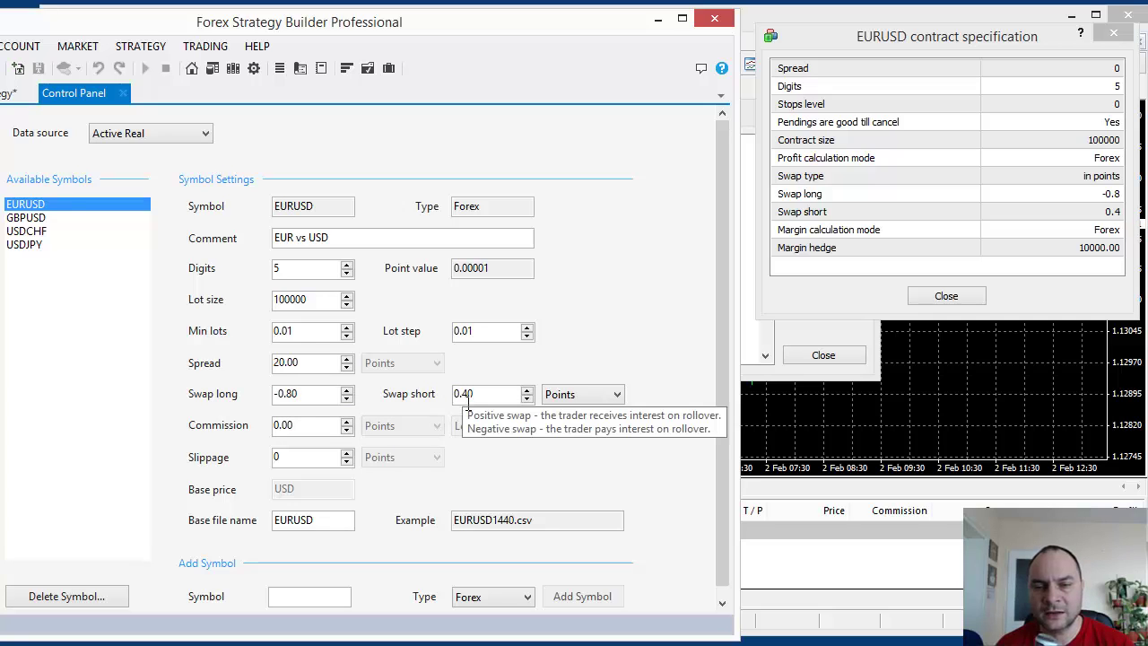
double_click(476, 397)
click(475, 395)
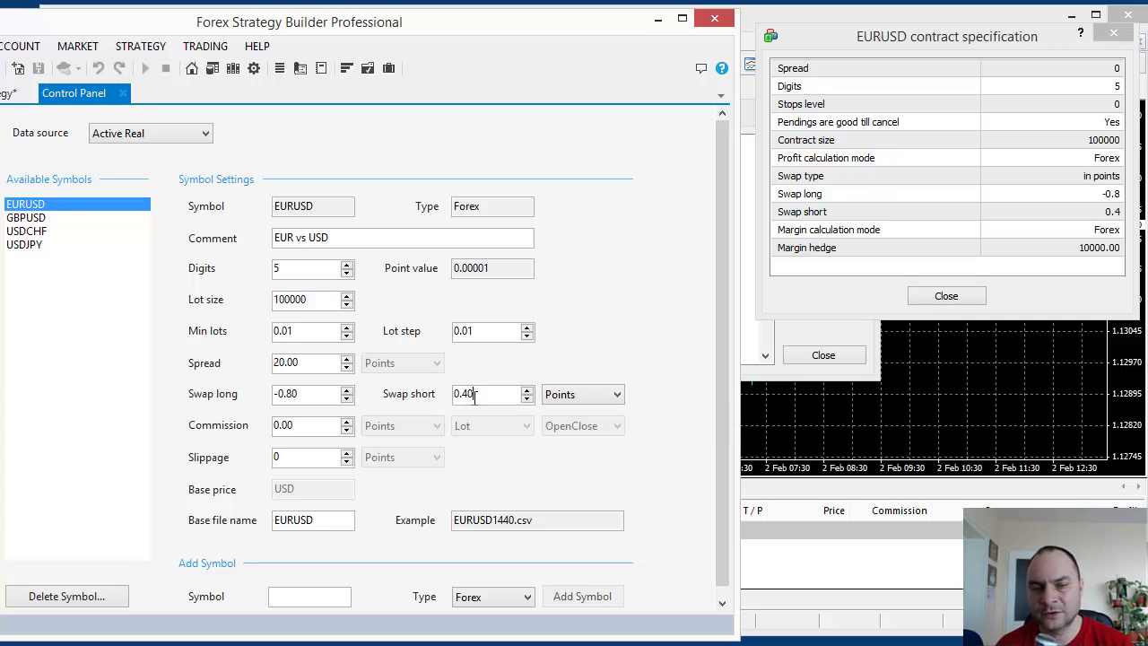
double_click(296, 459)
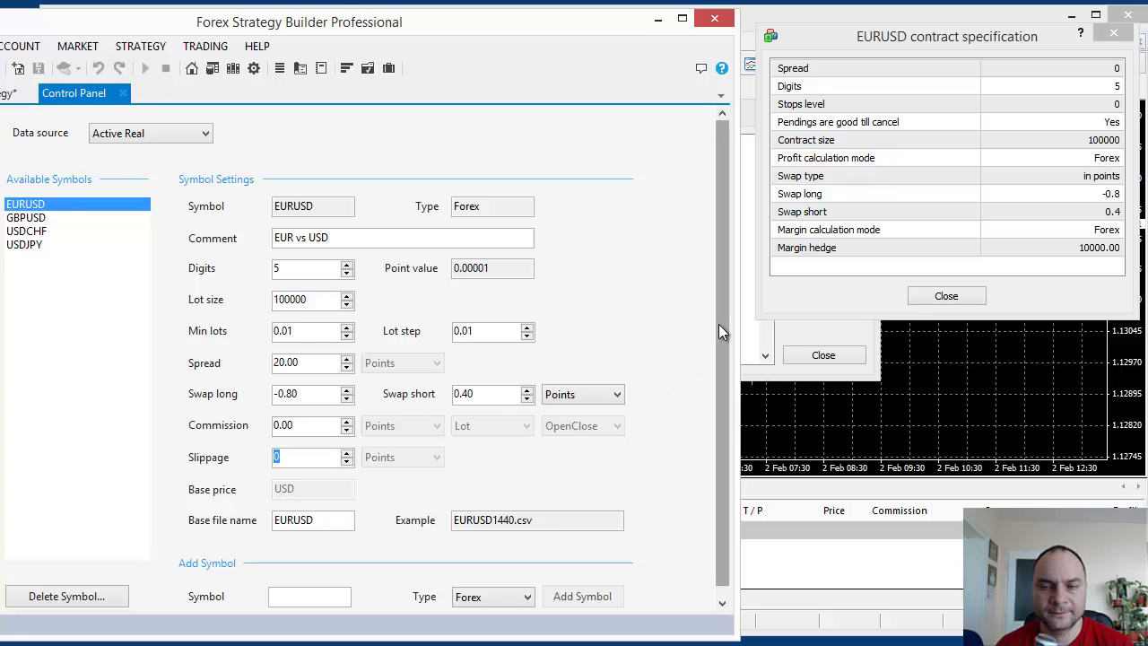
drag(719, 326, 718, 343)
Close MT4's EURUSD contract specification and Symbols list, then reposition FSB and show New Strategy
click(22, 210)
click(1113, 33)
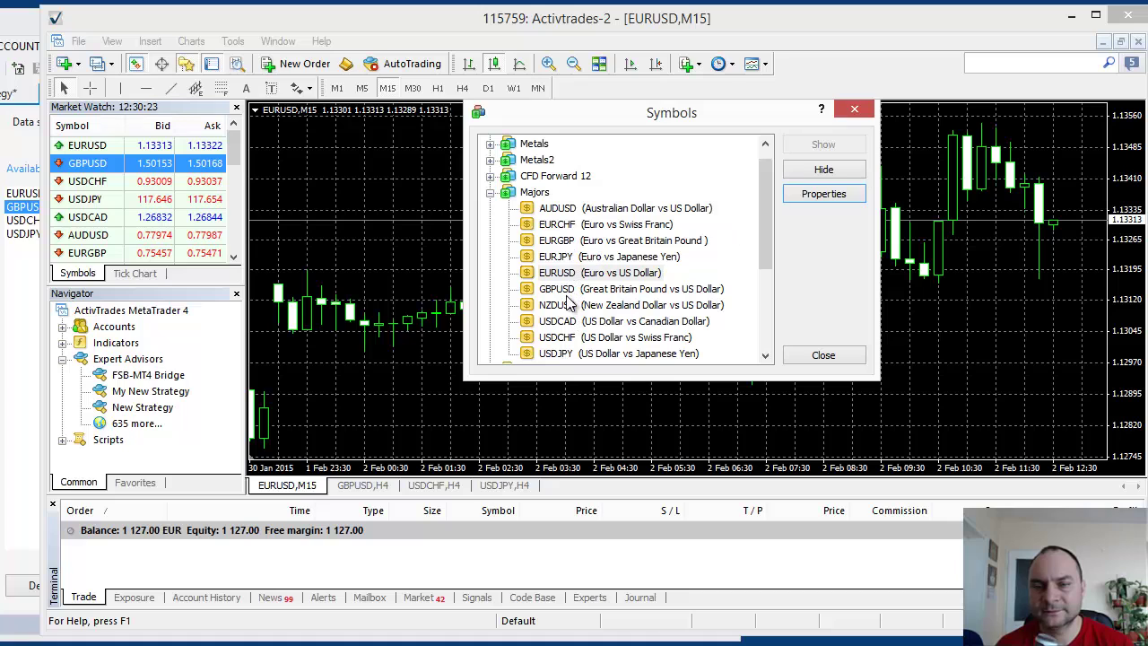
click(854, 110)
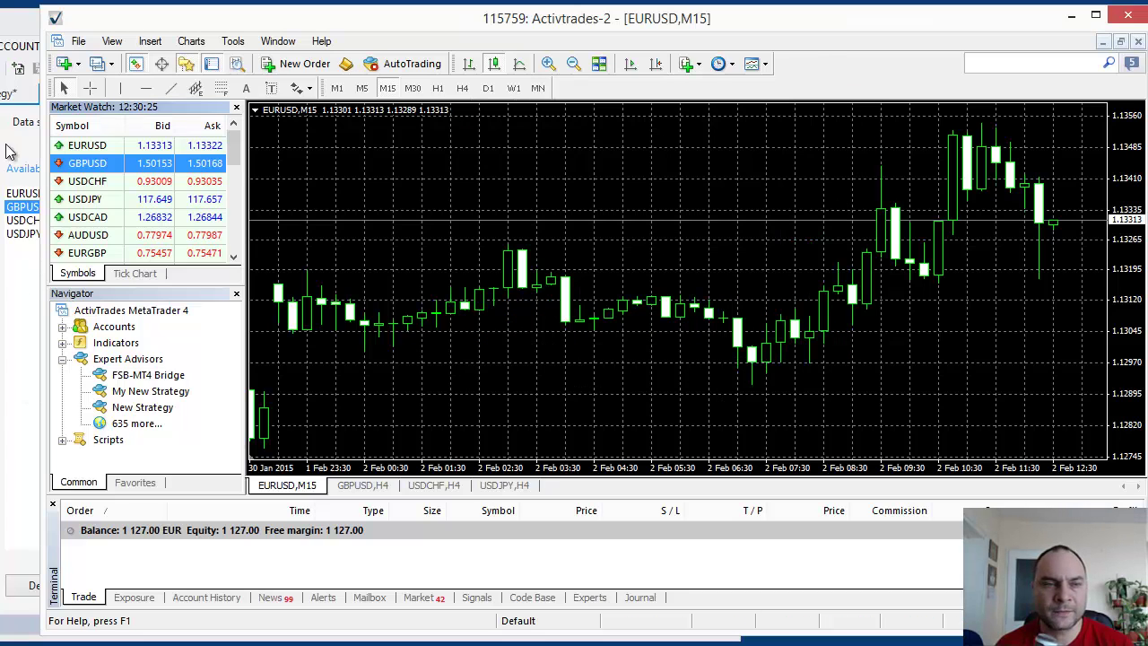
click(23, 377)
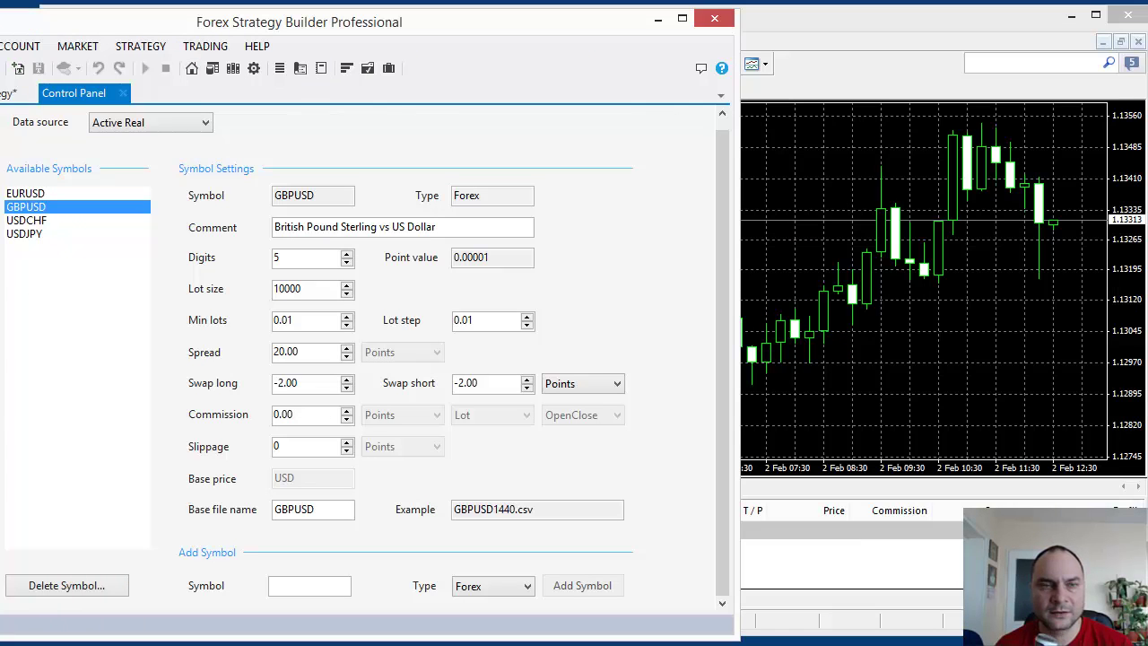
drag(63, 27, 256, 36)
click(170, 95)
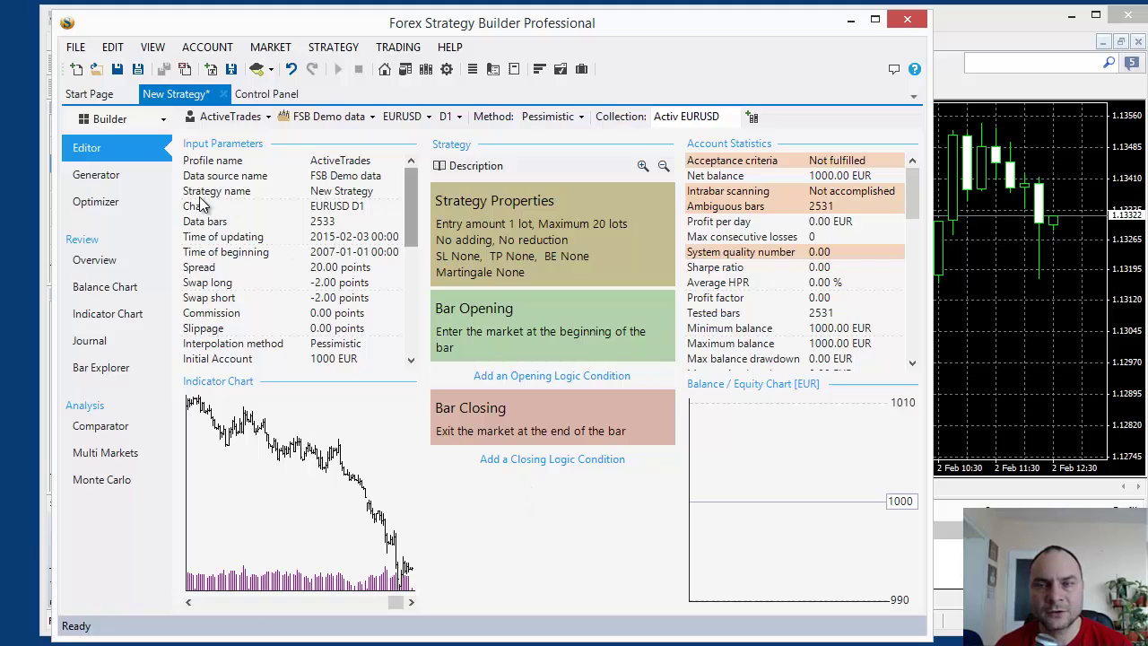
Change the New Strategy working mode from Builder to Trader
click(159, 119)
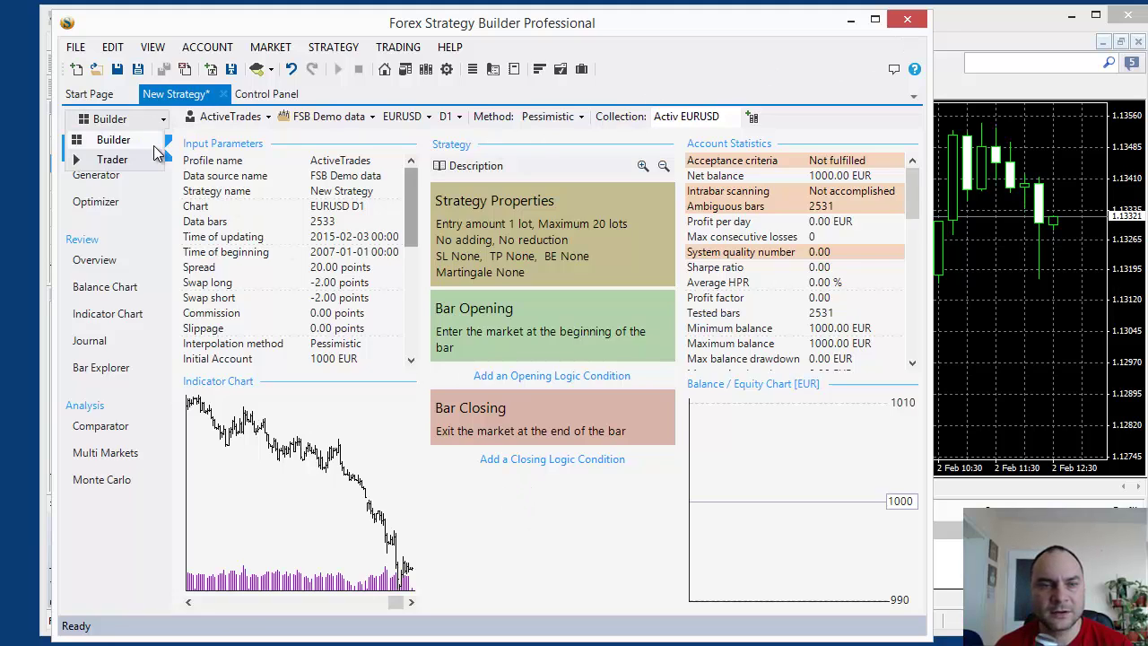
click(153, 158)
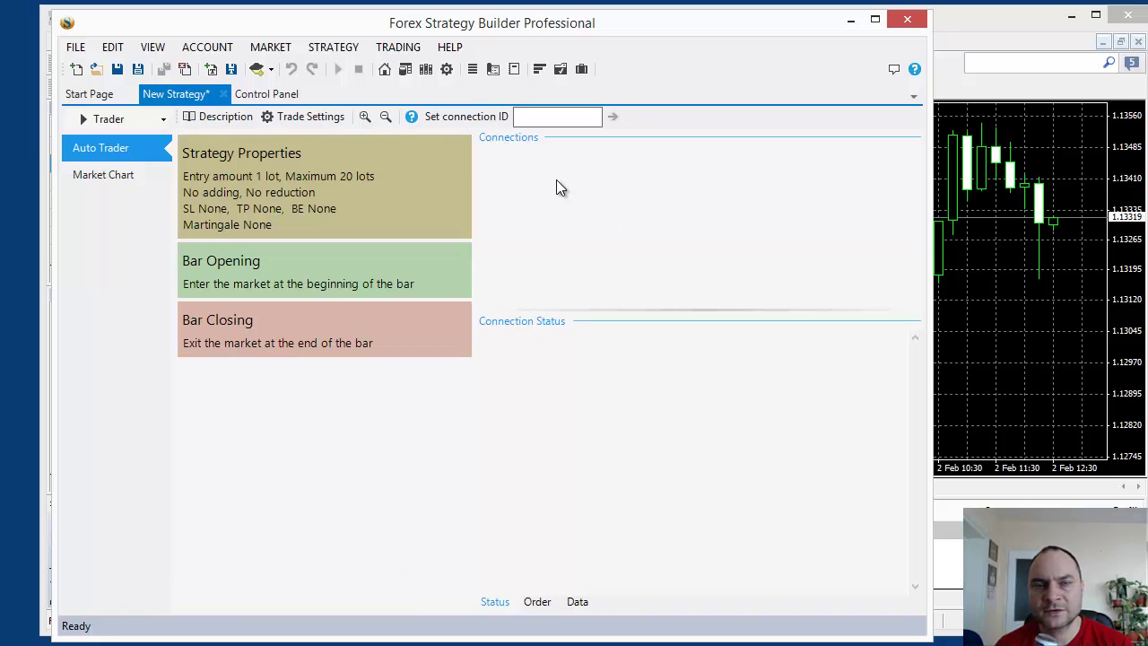
Drag the FSB-MT4 Bridge expert from Navigator onto the EURUSD M15 chart
click(996, 13)
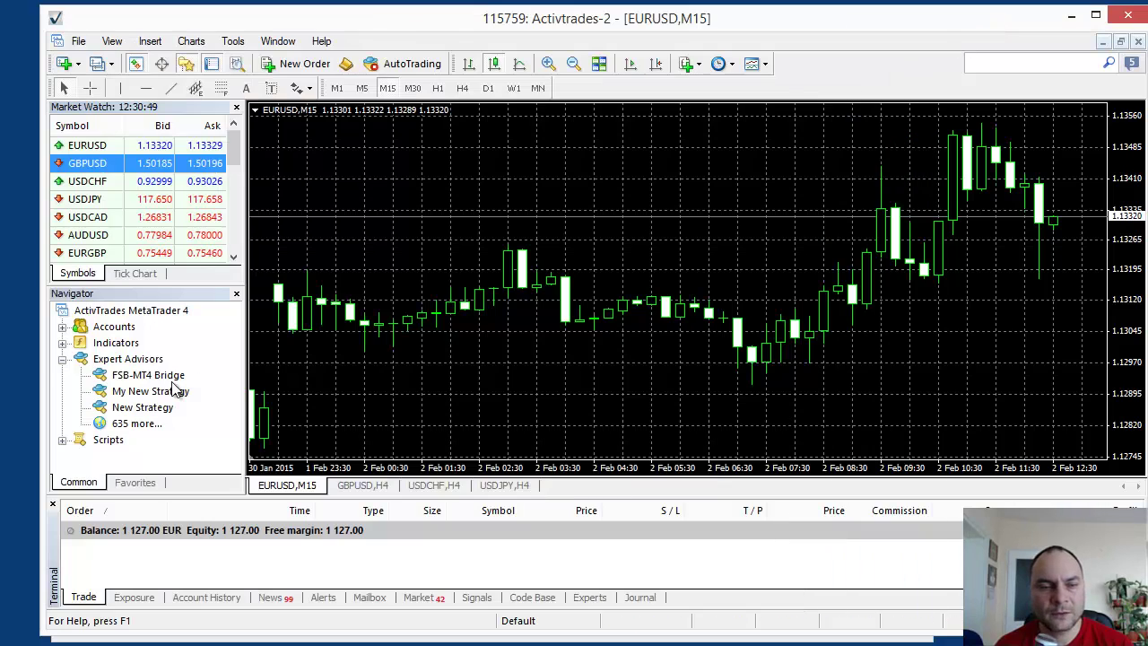
click(148, 375)
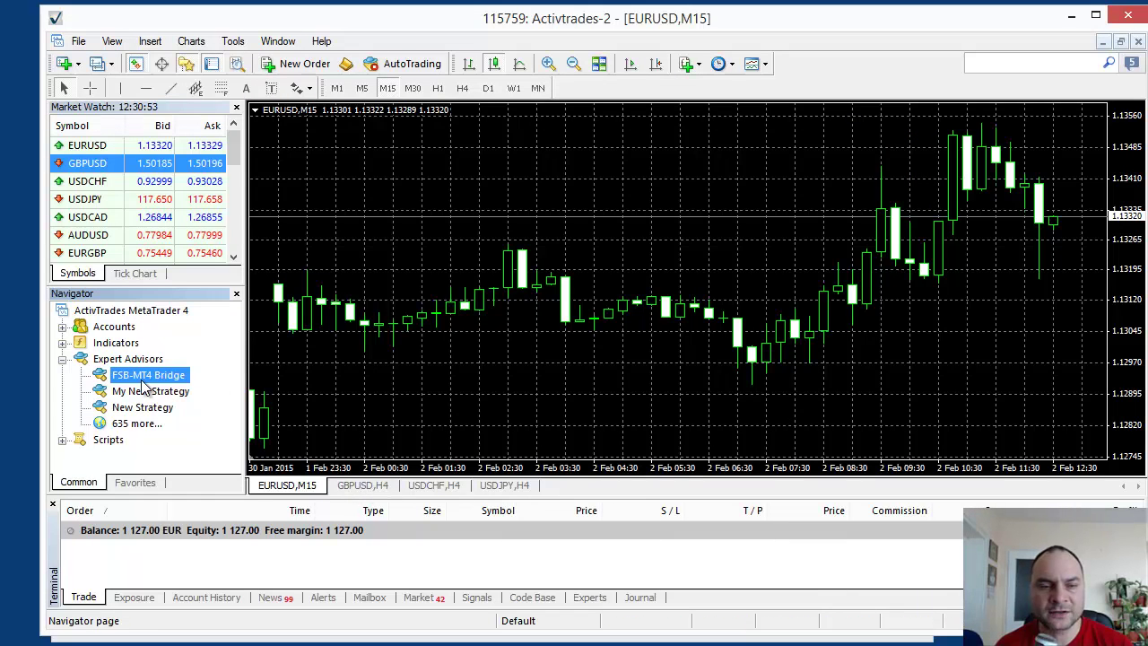
drag(148, 381, 480, 195)
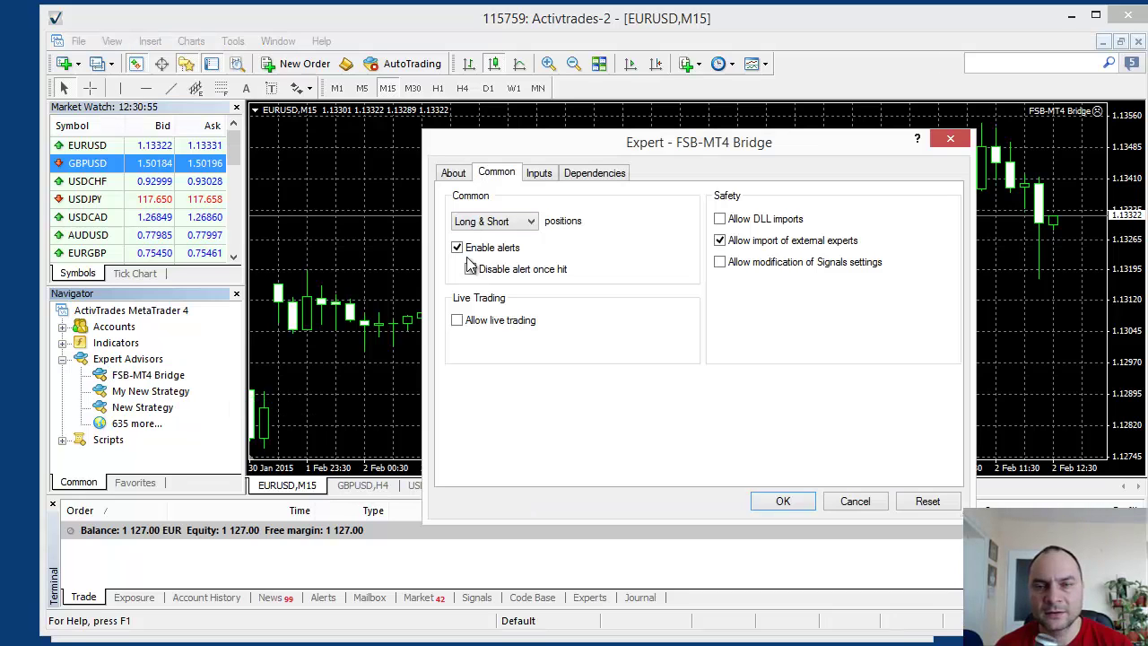
click(453, 172)
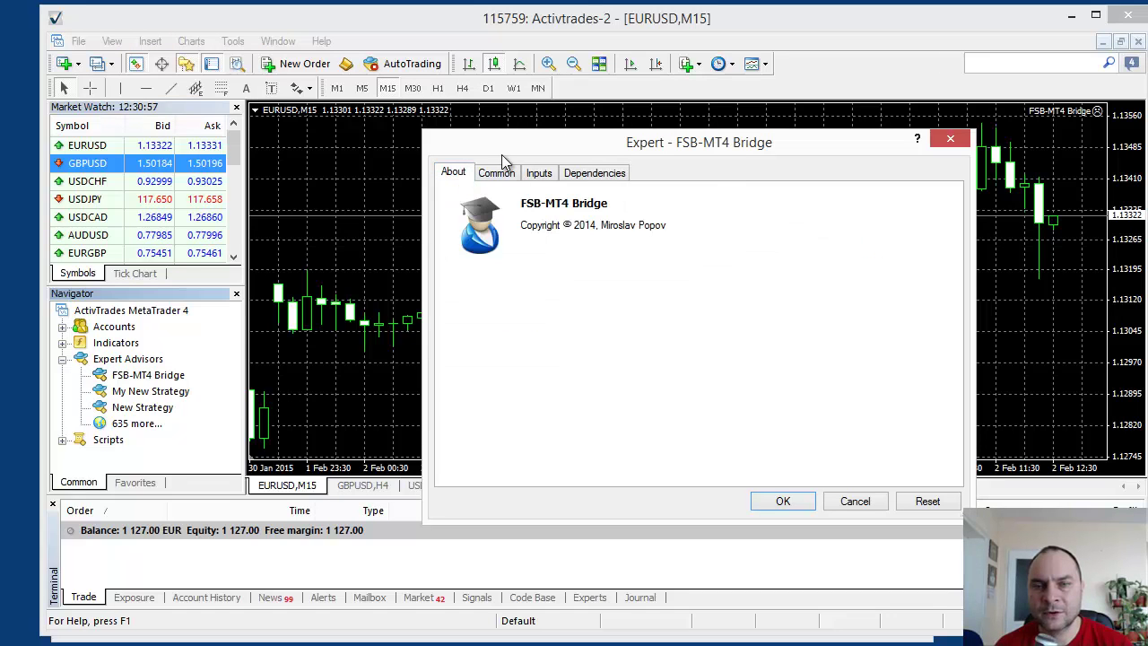
drag(512, 152, 498, 154)
click(484, 175)
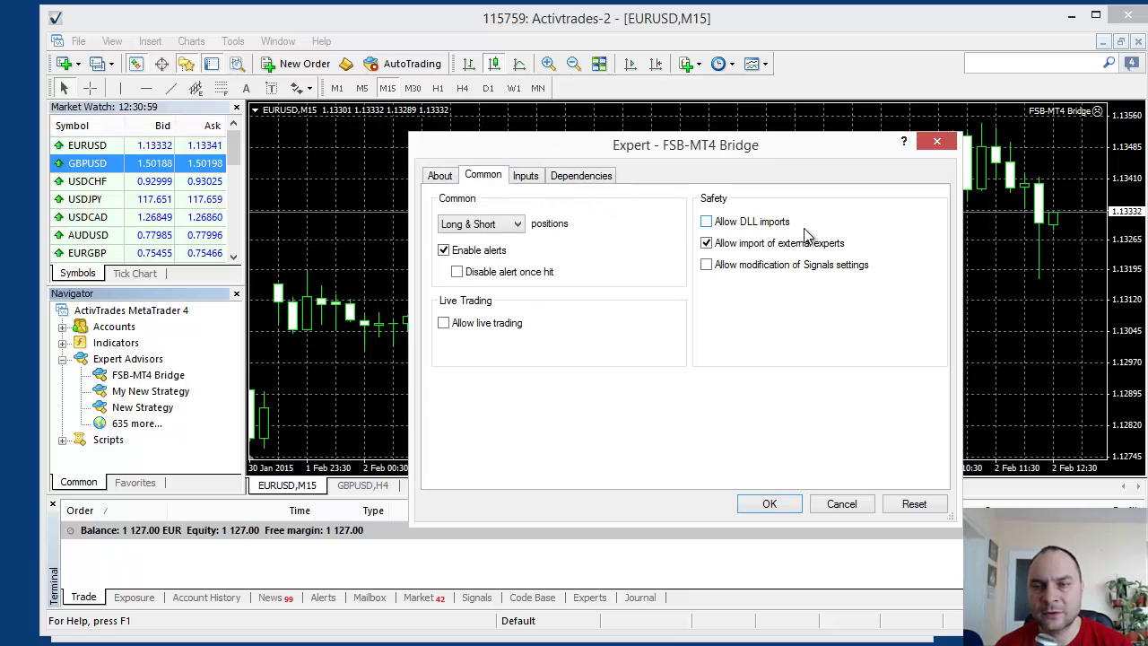
Allow DLL imports, set Connection ID to 10, and confirm the bridge settings
click(706, 222)
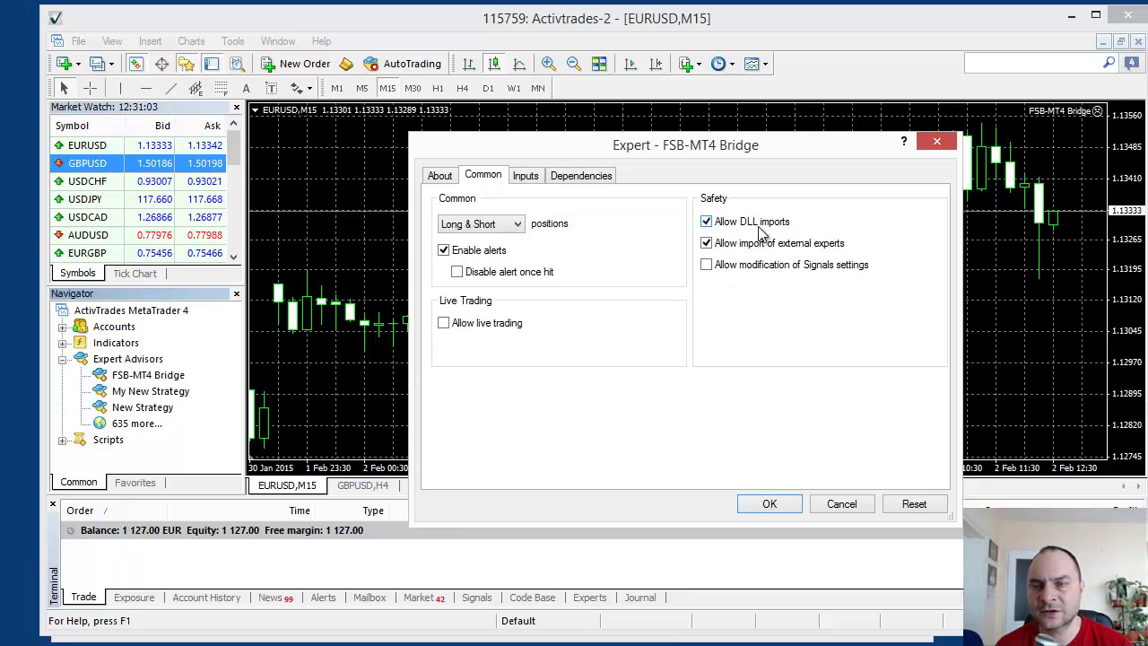
click(531, 179)
double_click(668, 227)
text(10)
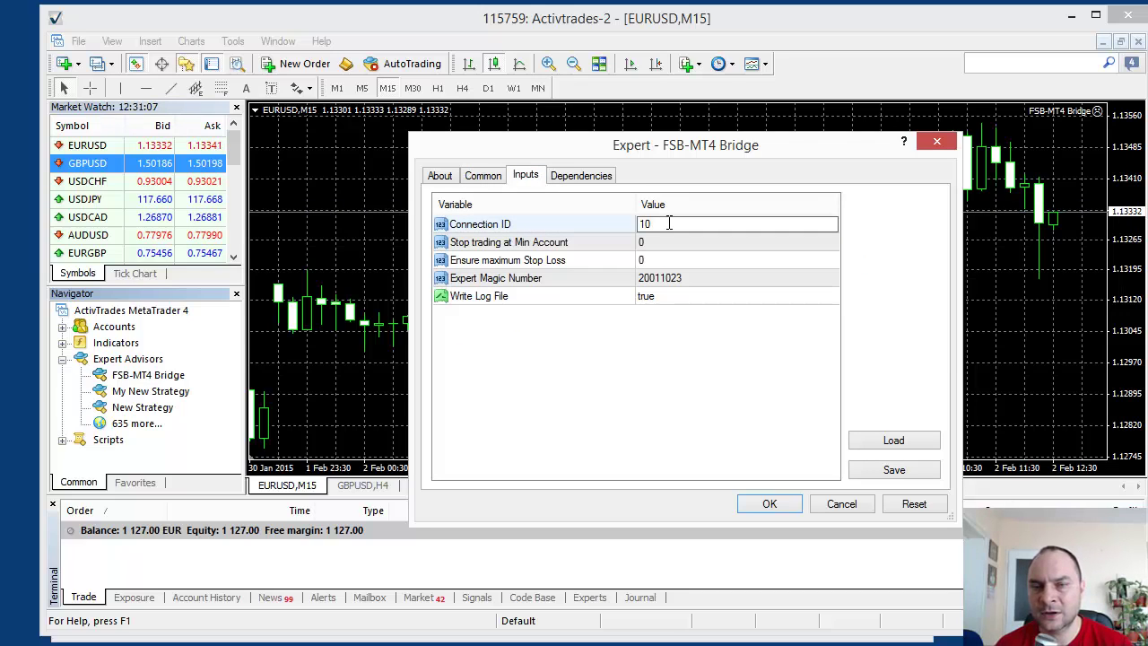
key(Return)
click(769, 504)
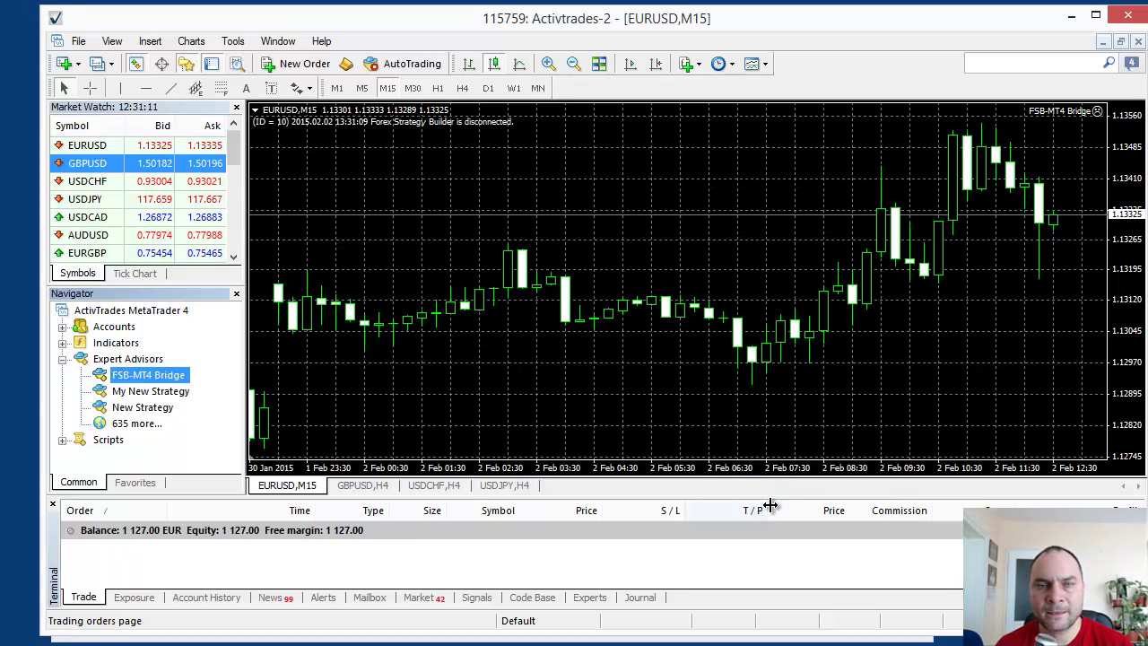
Enable automated trading and DLL imports in Expert Advisors options, then drop the bridge onto GBPUSD H4
click(233, 41)
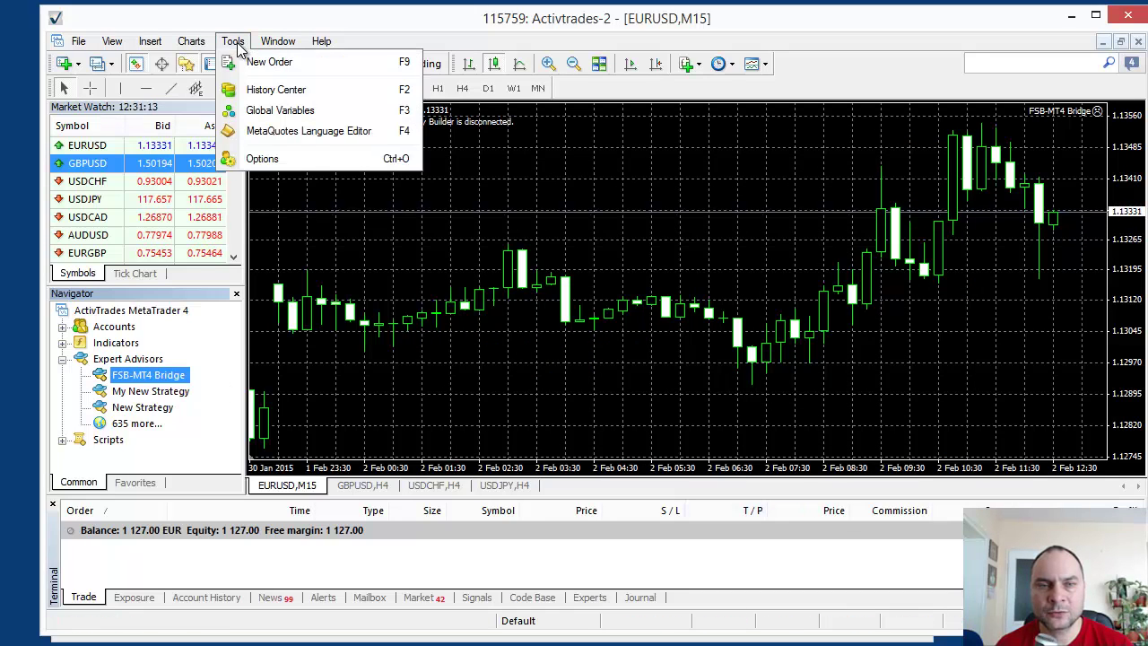
click(269, 158)
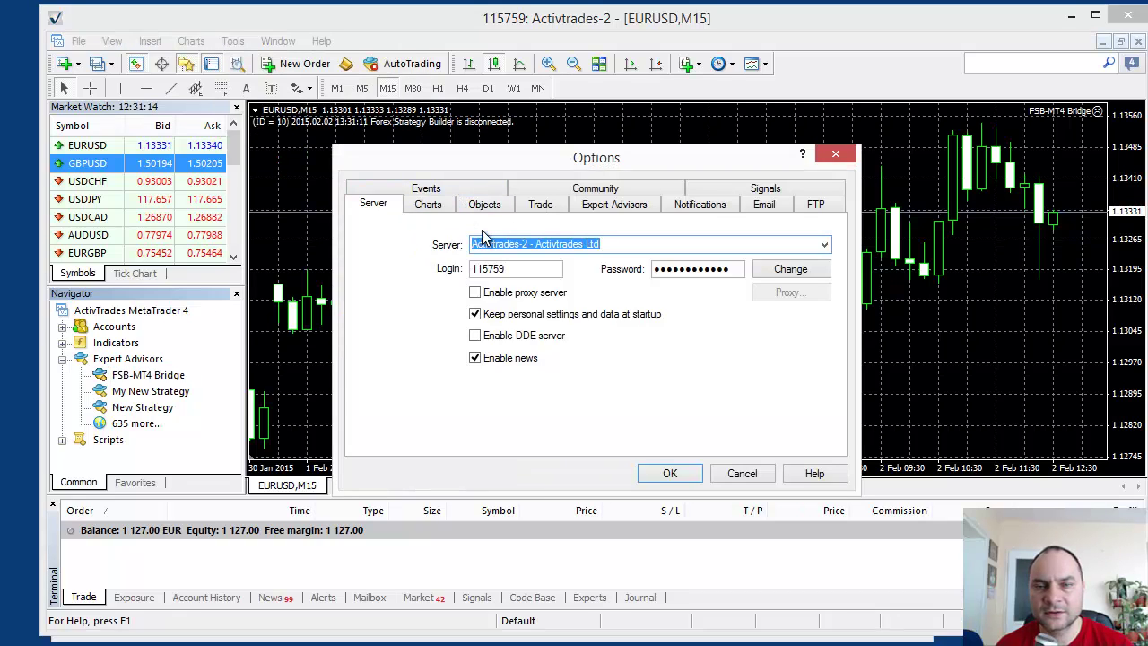
click(615, 206)
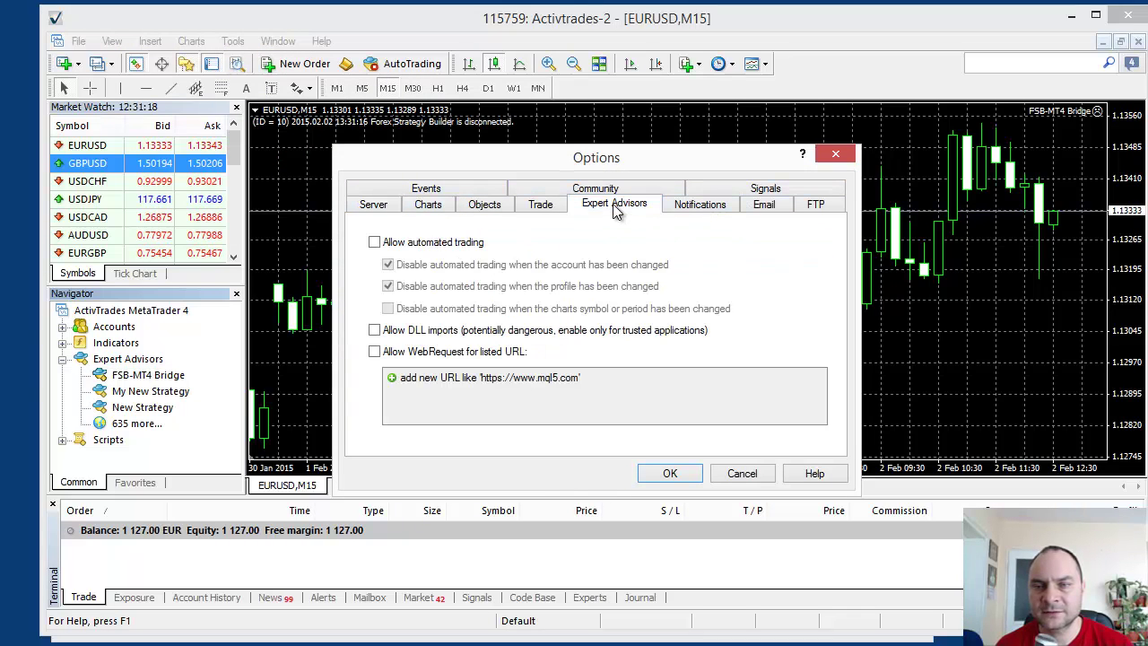
click(401, 244)
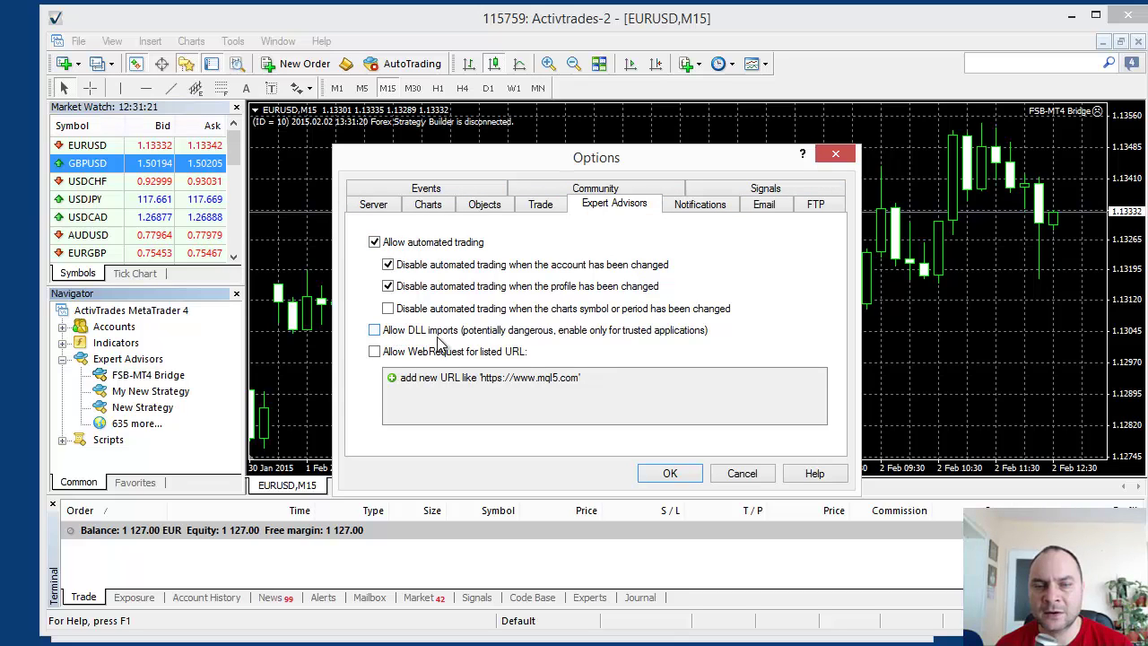
click(374, 330)
click(663, 473)
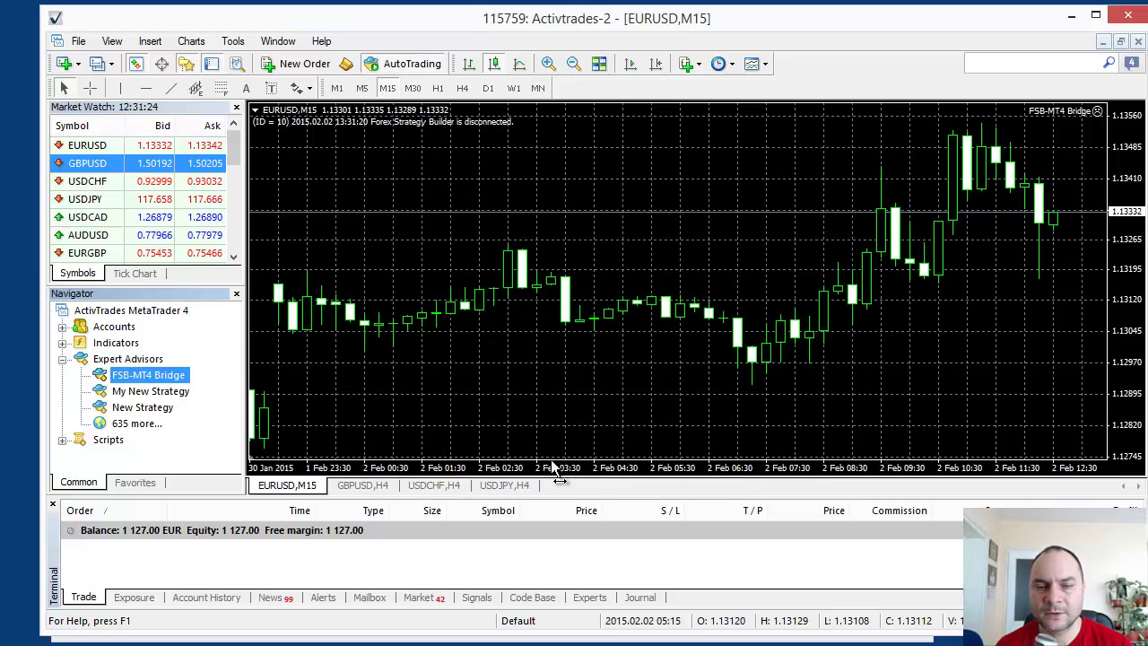
click(372, 487)
drag(134, 375, 574, 229)
Set the GBPUSD H4 bridge's Connection ID to 20 and confirm
click(484, 177)
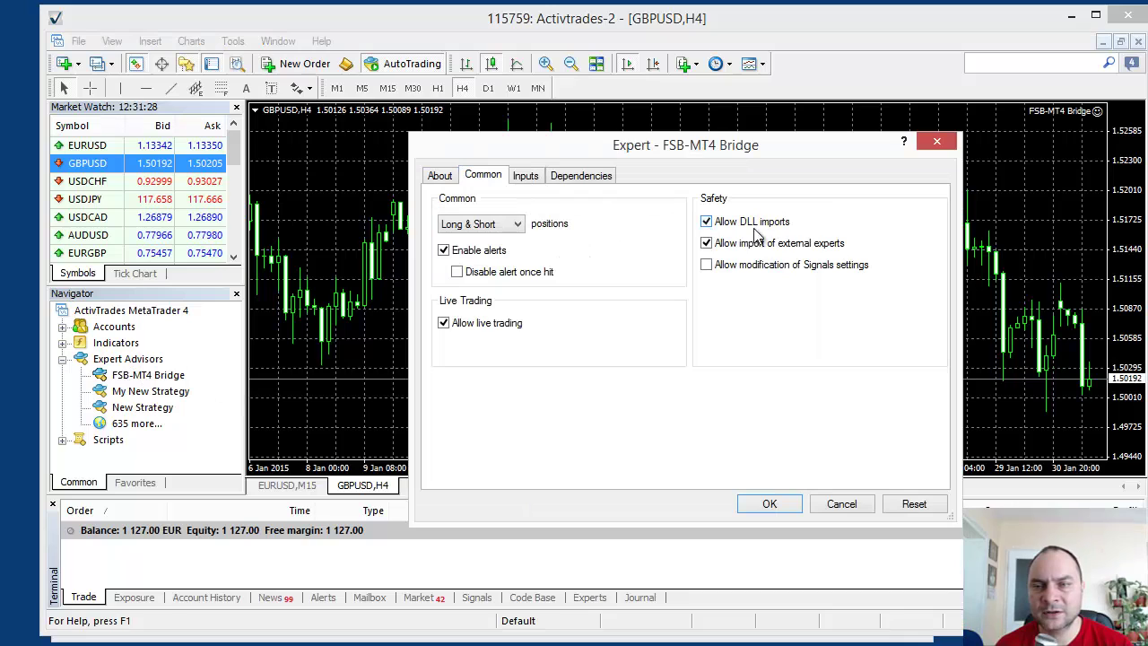
click(523, 178)
double_click(663, 225)
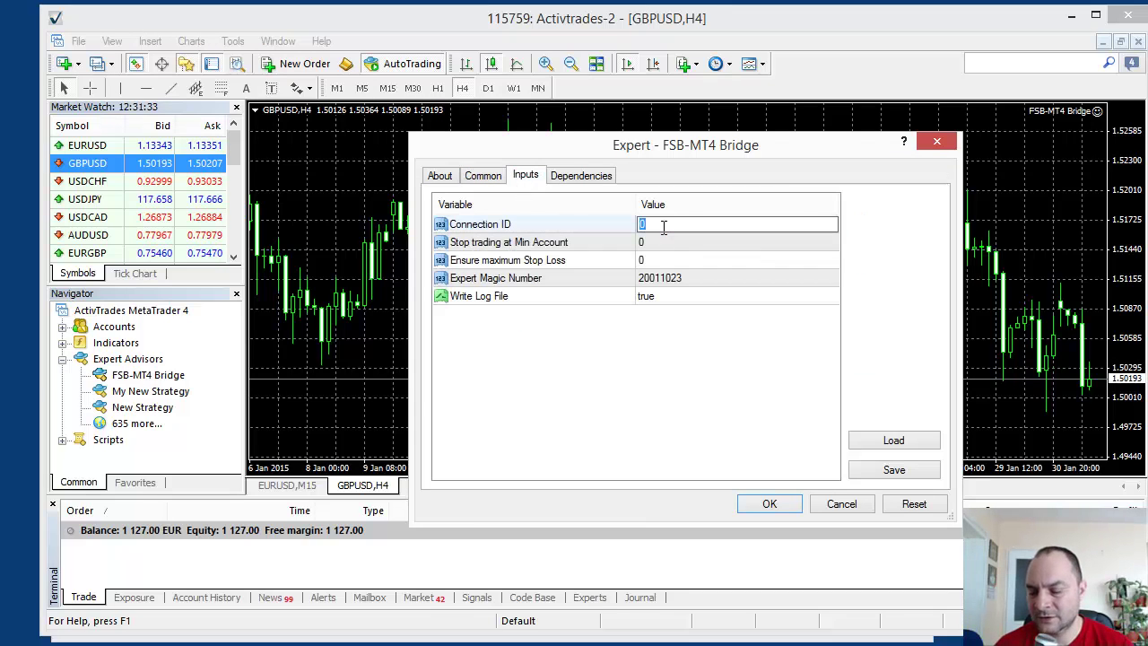
text(20)
key(Return)
click(768, 504)
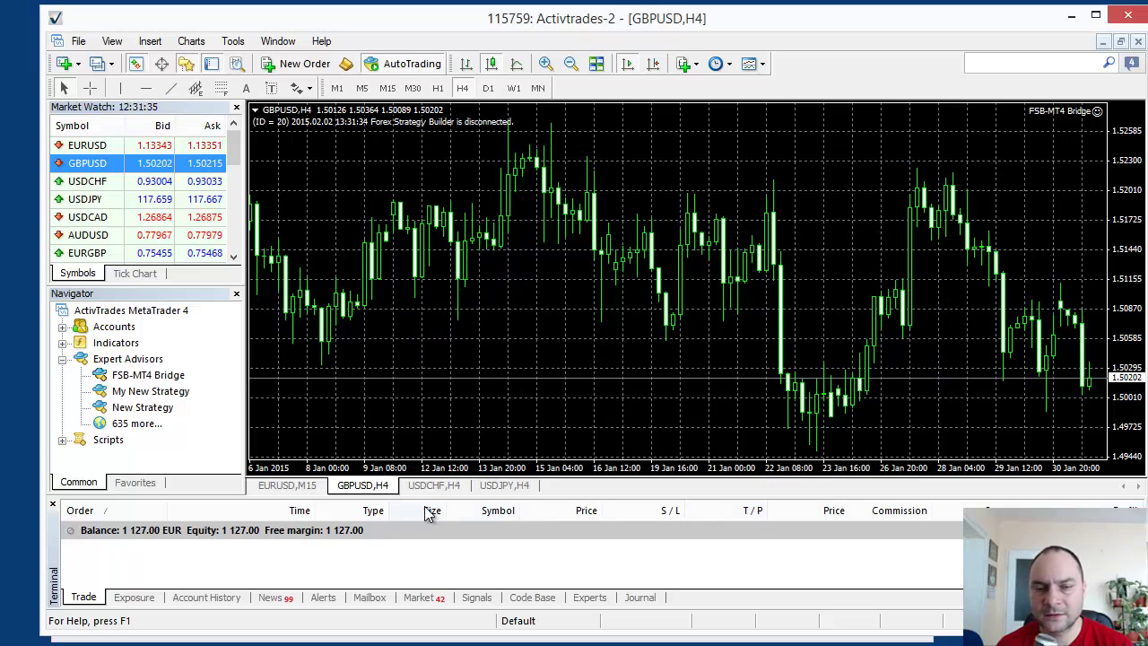
Attach the bridge to the USDCHF H4 chart with Connection ID 30
click(434, 485)
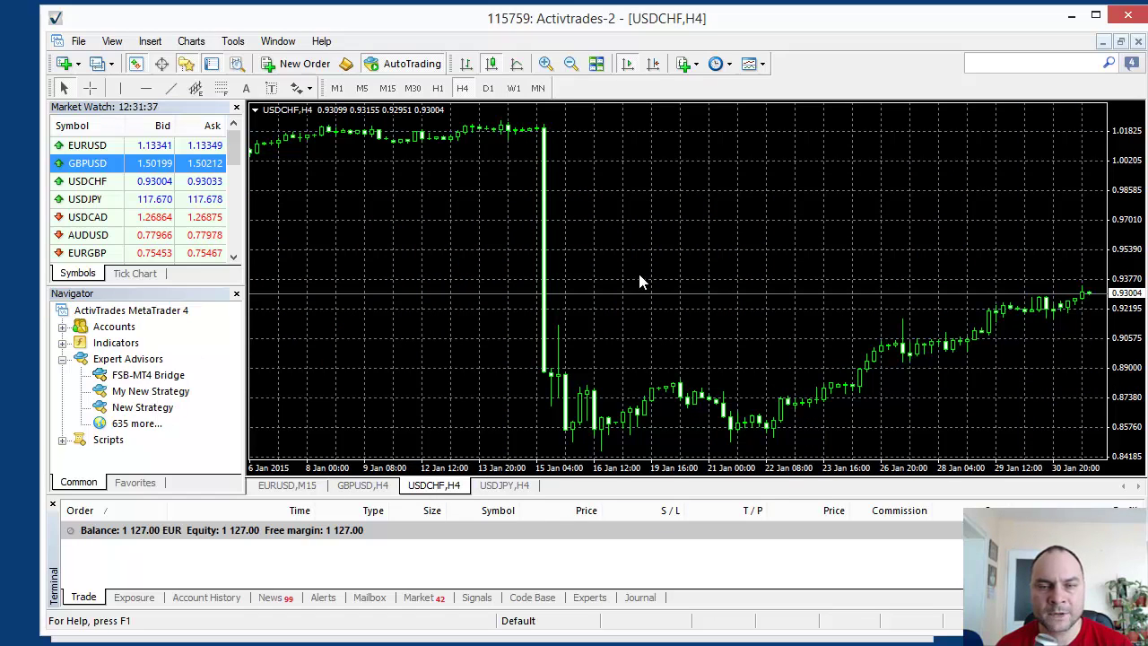
drag(639, 274, 640, 274)
double_click(676, 230)
text(30)
key(Return)
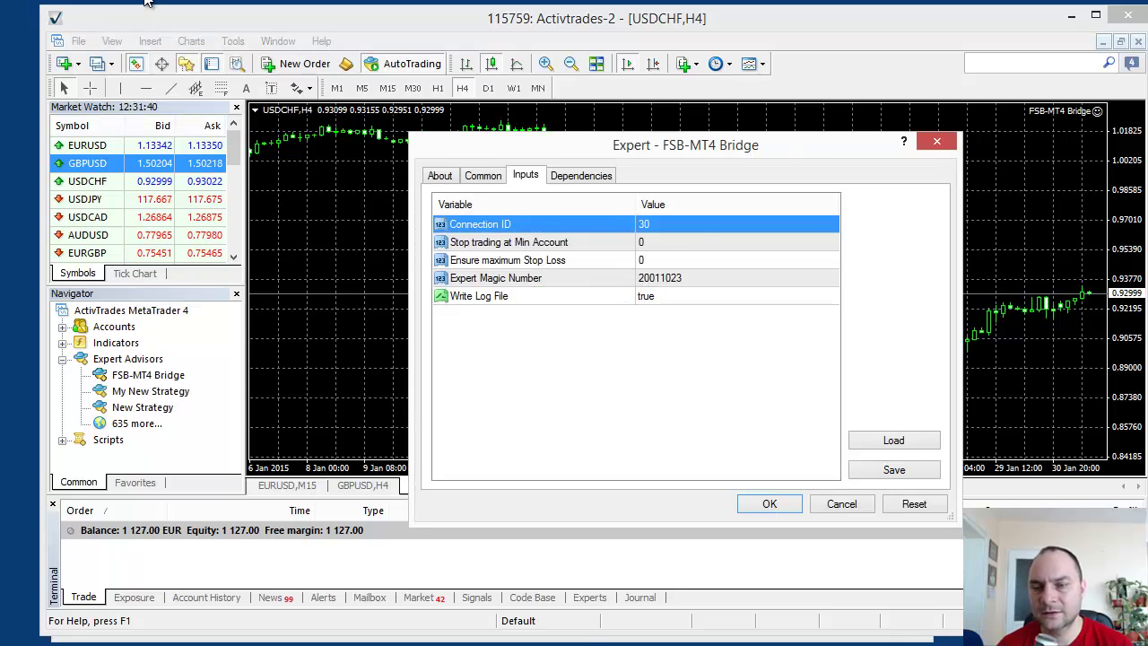
click(764, 504)
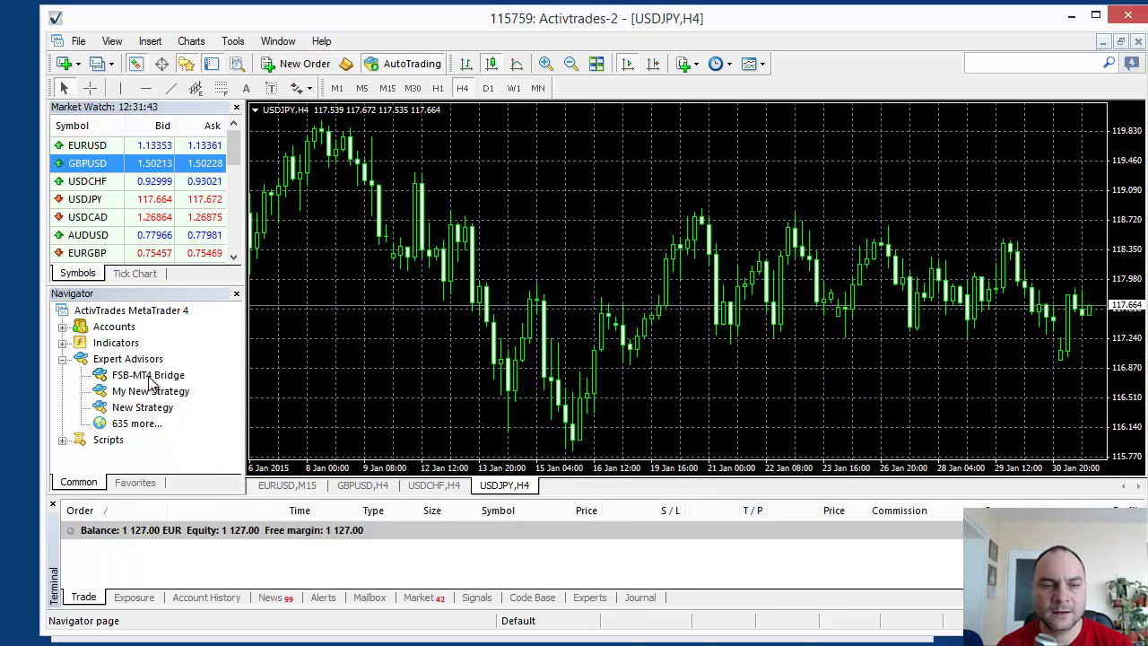
Attach the bridge to the USDJPY H4 chart with Connection ID 40
drag(149, 382, 534, 279)
double_click(681, 224)
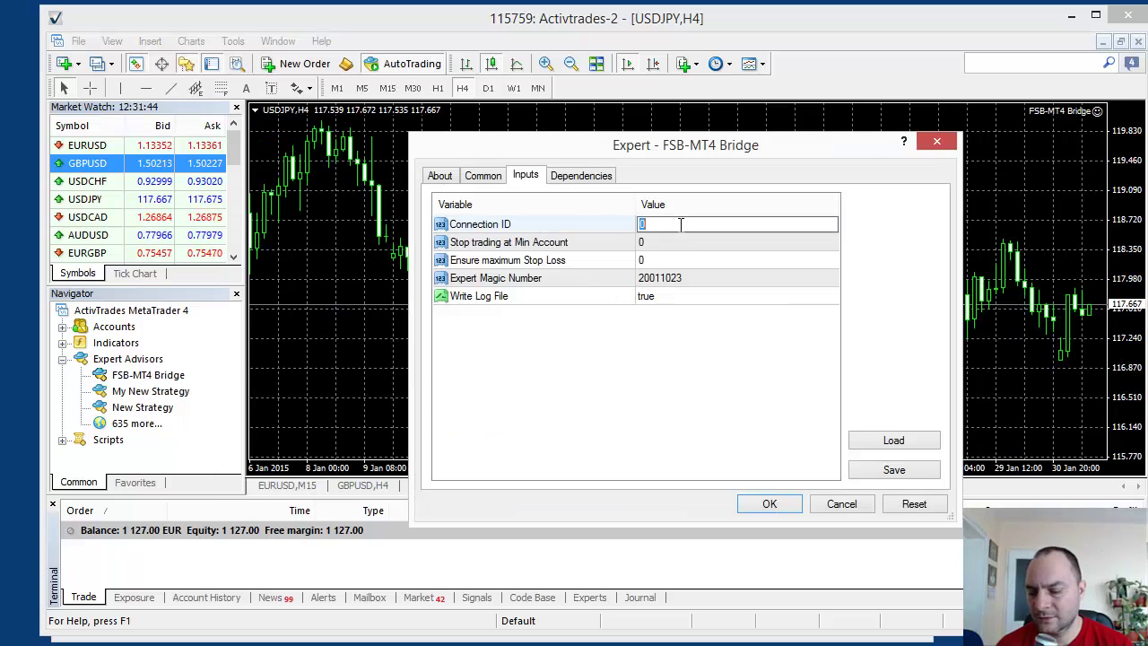
text(40)
key(Return)
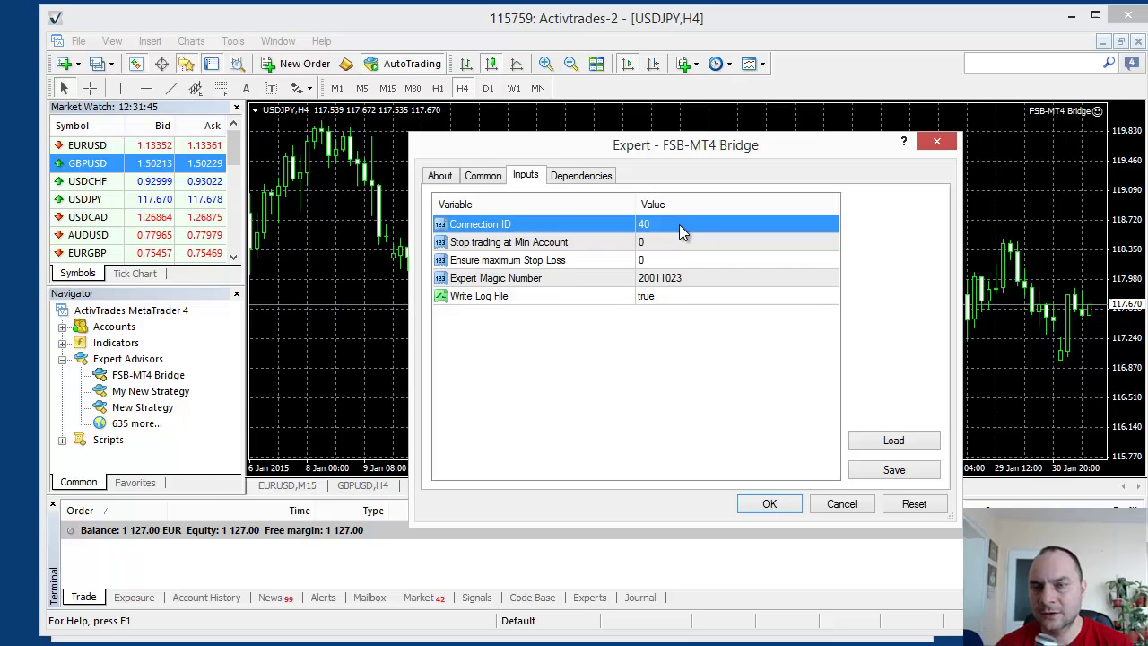
click(768, 504)
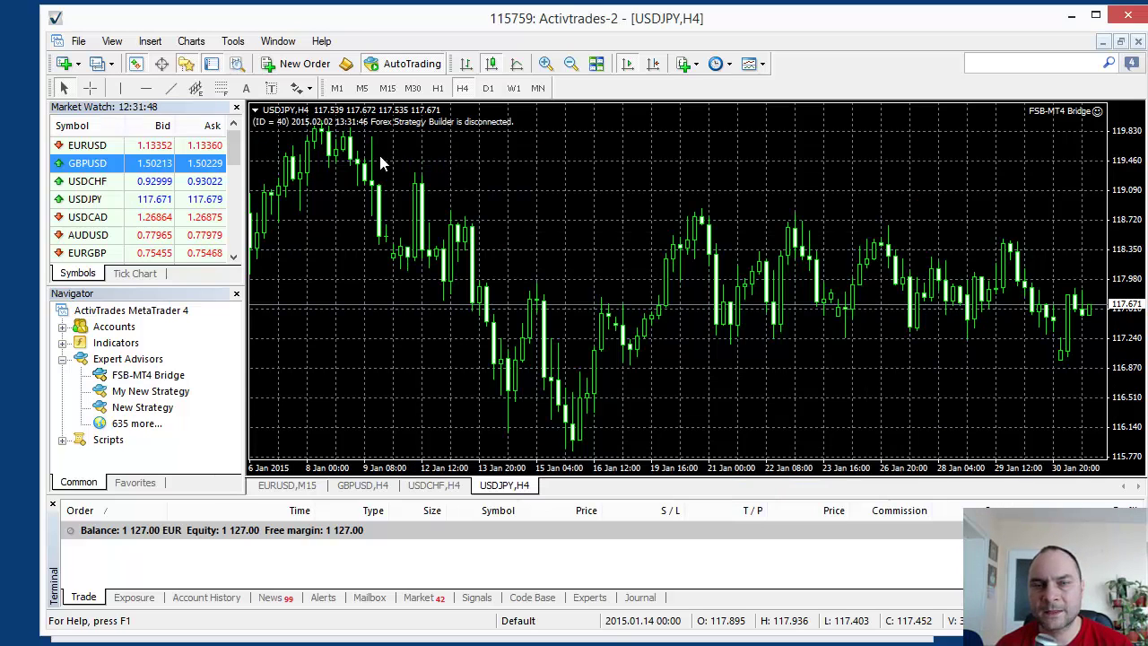
Check the bridge on each H4 chart tab, ending on the EURUSD M15 chart
click(287, 485)
click(362, 486)
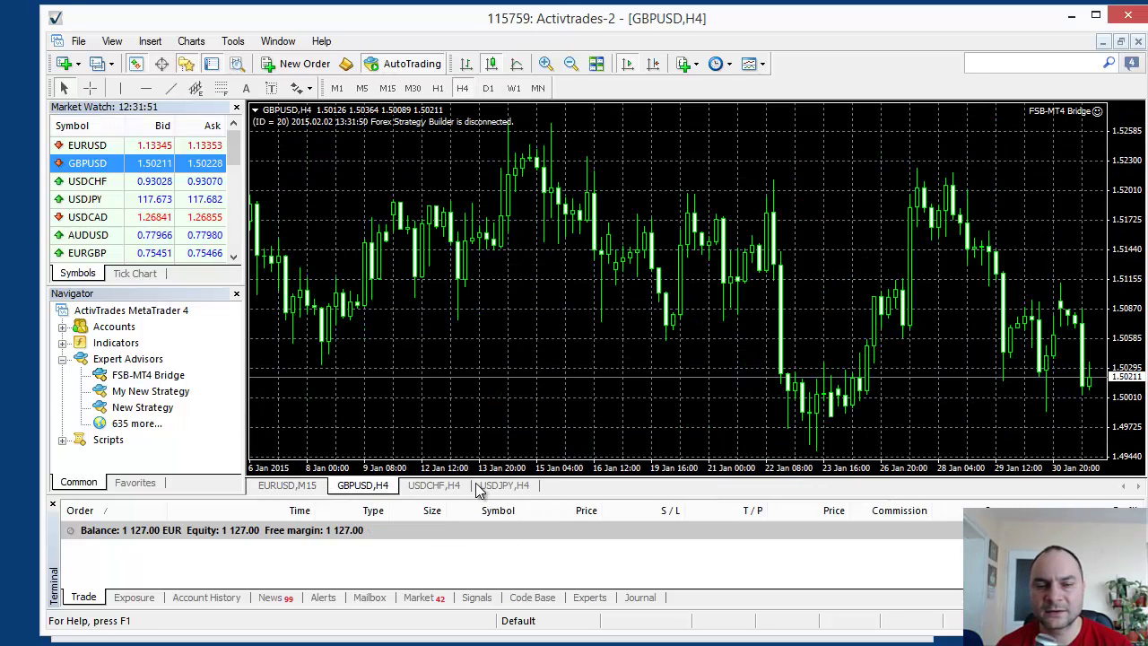
click(434, 485)
click(504, 485)
click(287, 486)
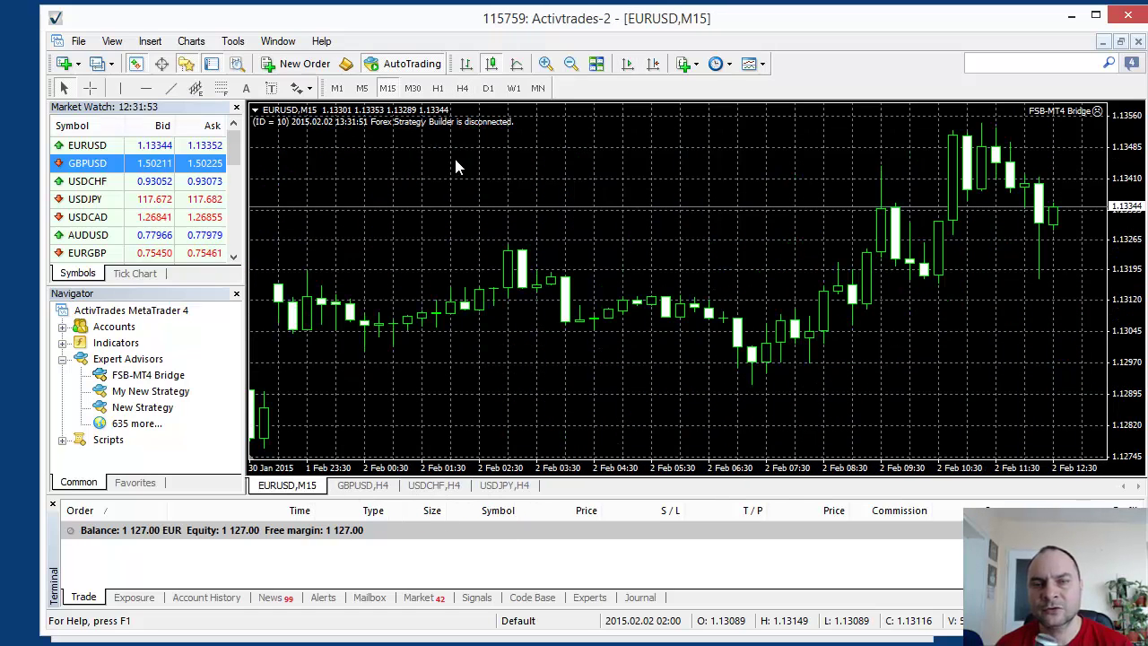
Minimize MT4 and add Auto Trader connections with IDs 10, 20, 30 and 40
click(1073, 16)
drag(614, 23, 641, 24)
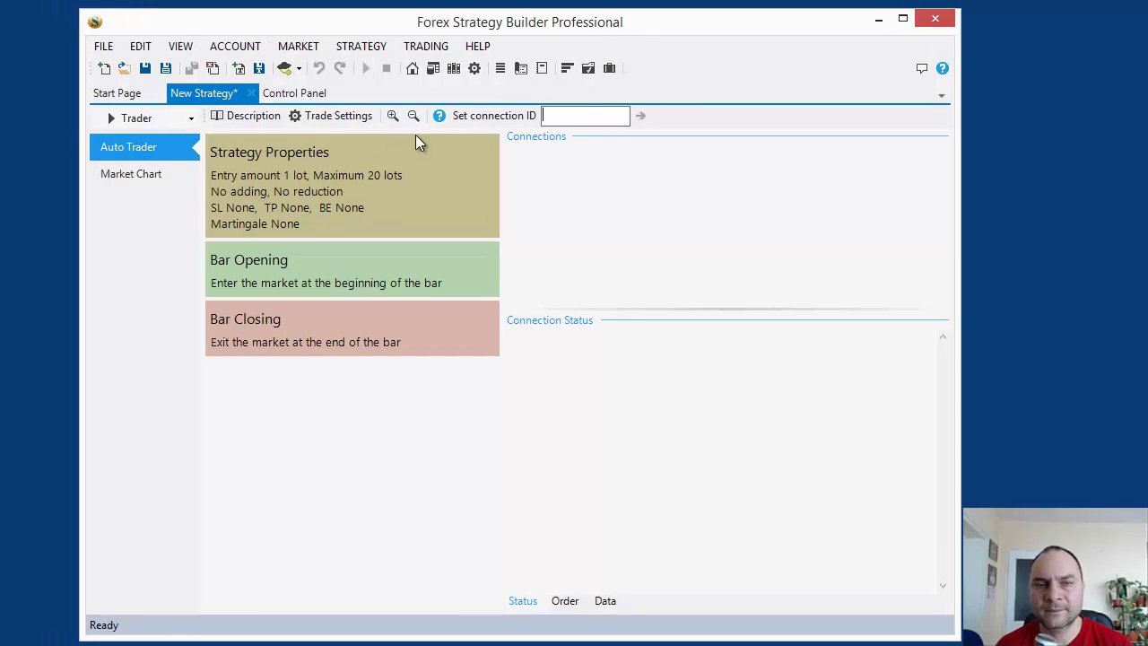
click(590, 120)
text(10)
key(Return)
text(20)
key(Return)
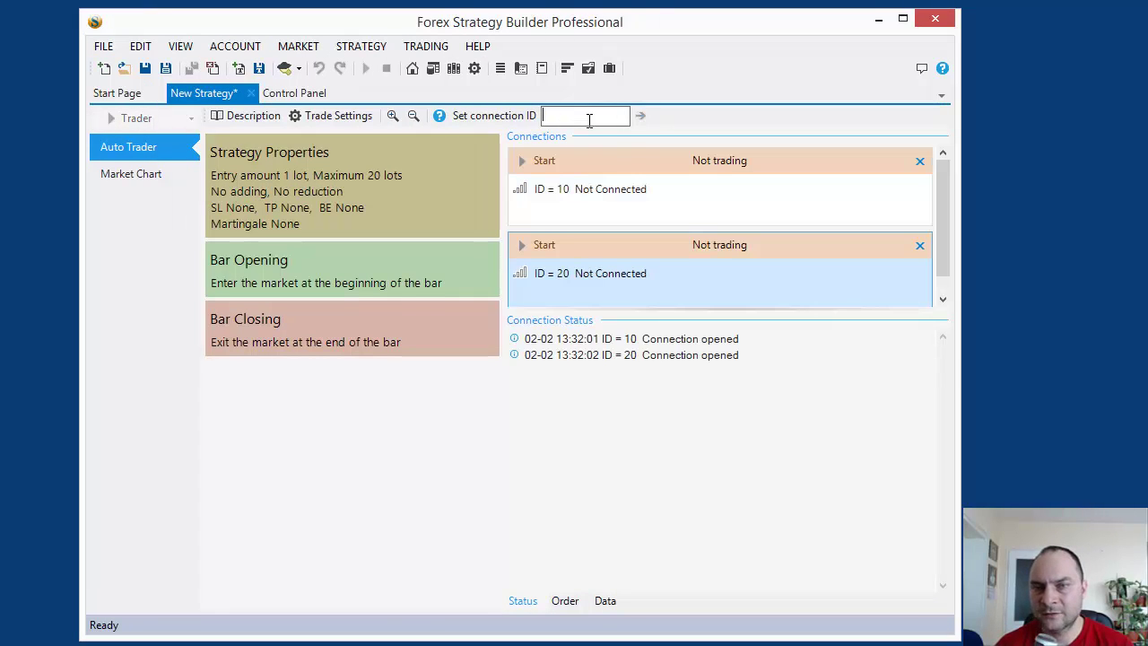
text(30)
key(Return)
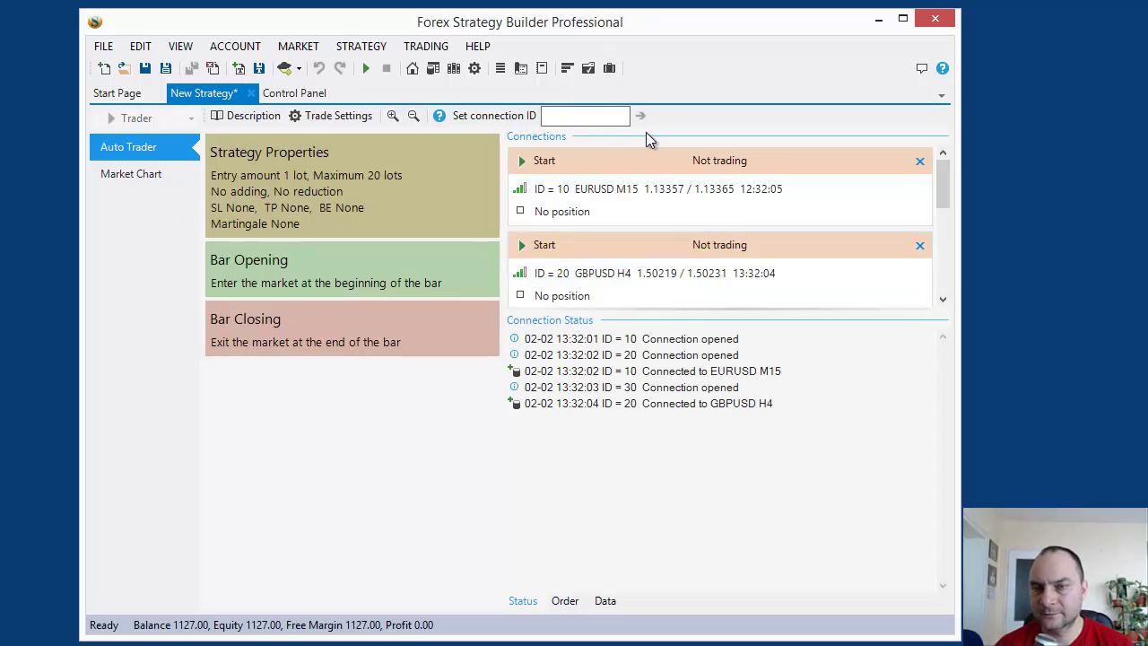
text(40)
key(Return)
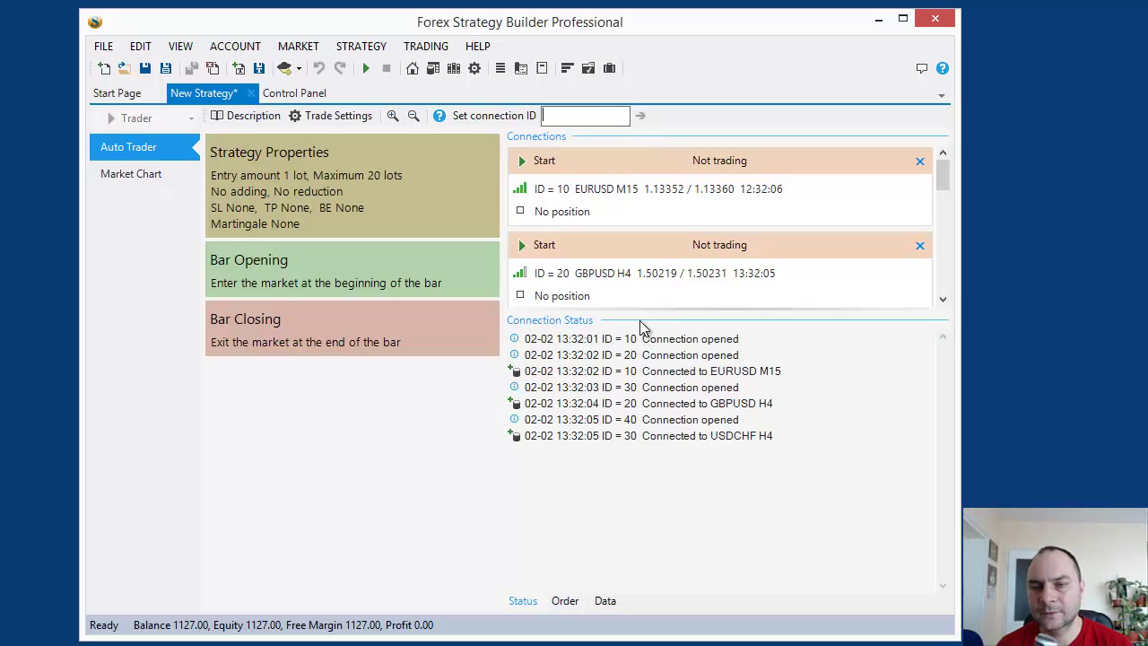
Enlarge the connections area and widen the window to reveal the Terminal Feed
drag(642, 312, 647, 410)
drag(589, 26, 461, 26)
drag(888, 272, 1135, 267)
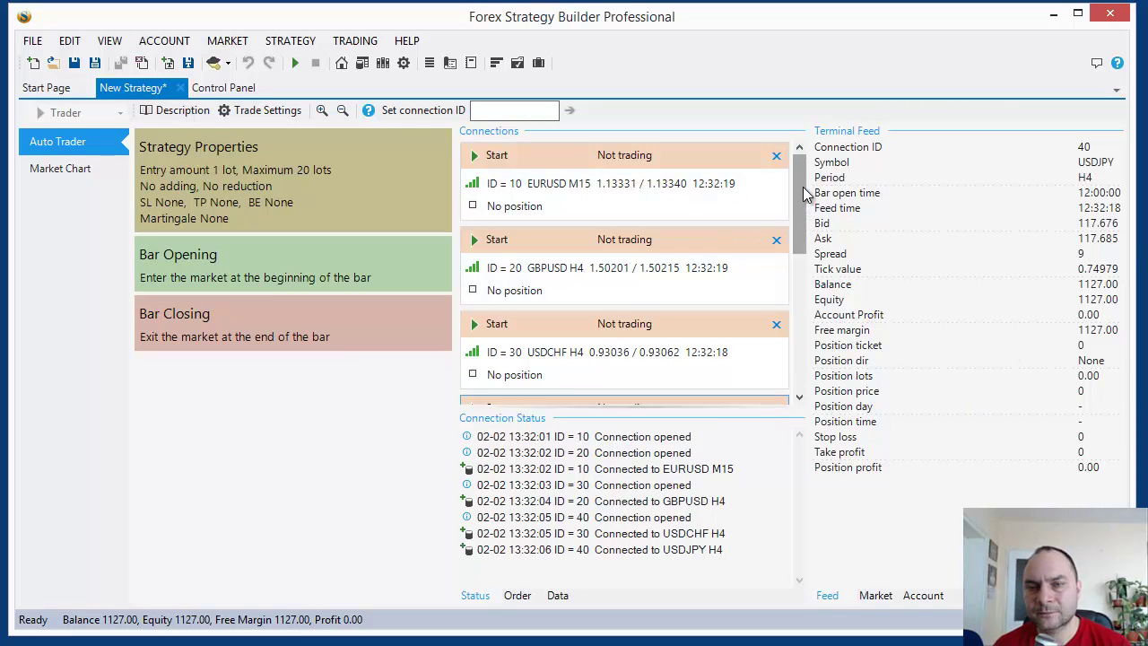
click(585, 185)
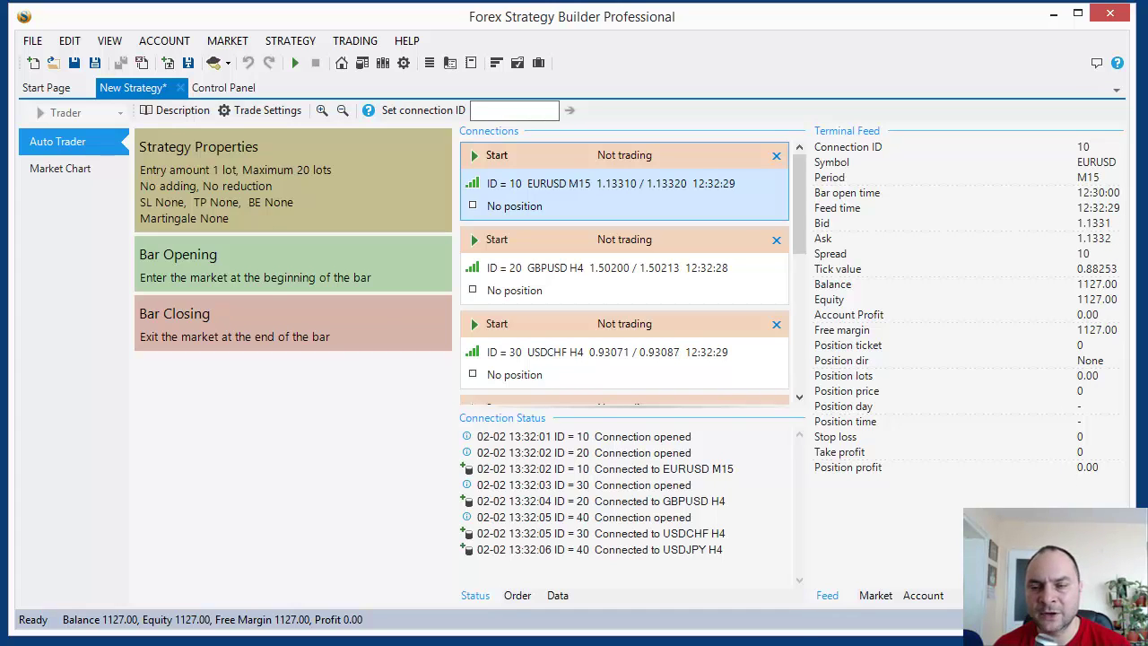
click(877, 595)
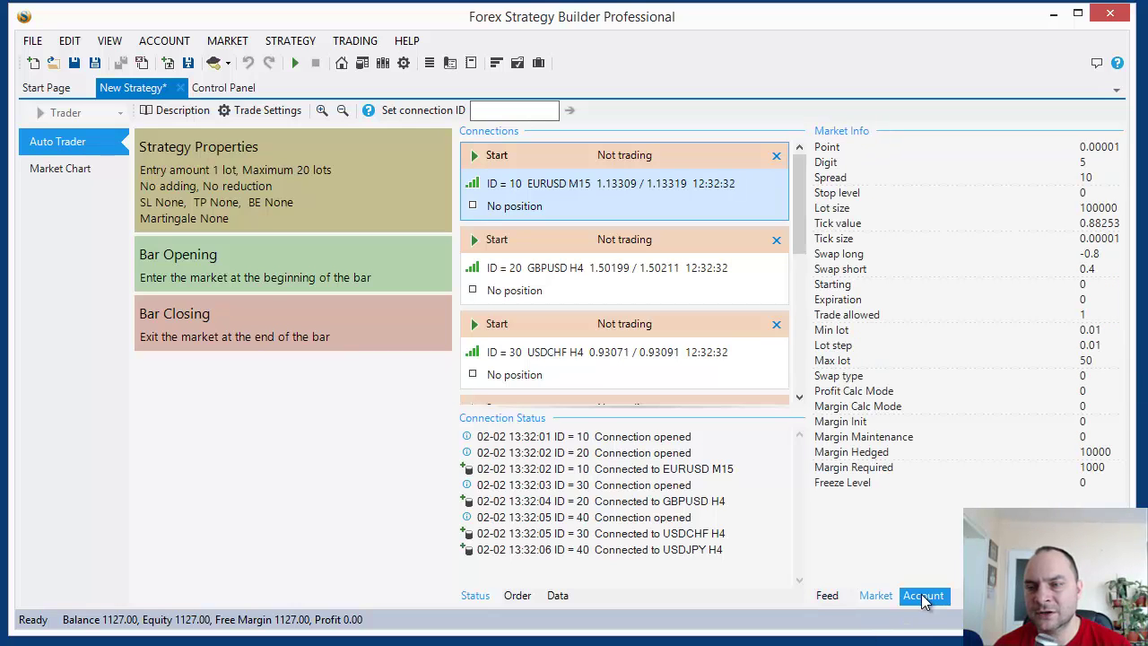
click(925, 598)
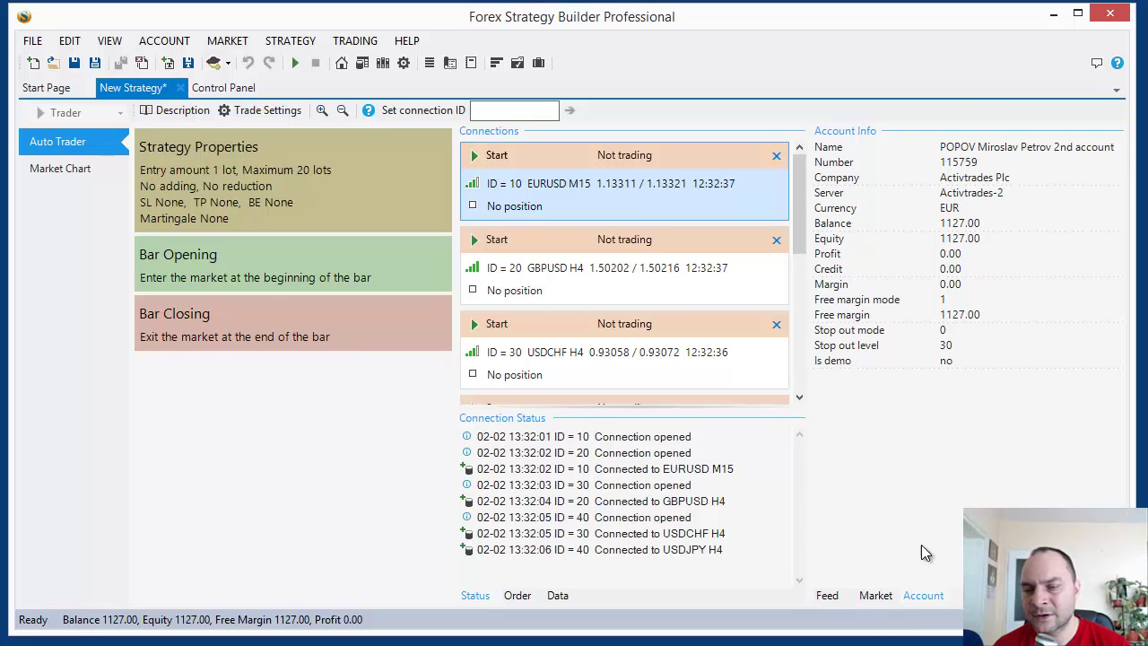
click(875, 597)
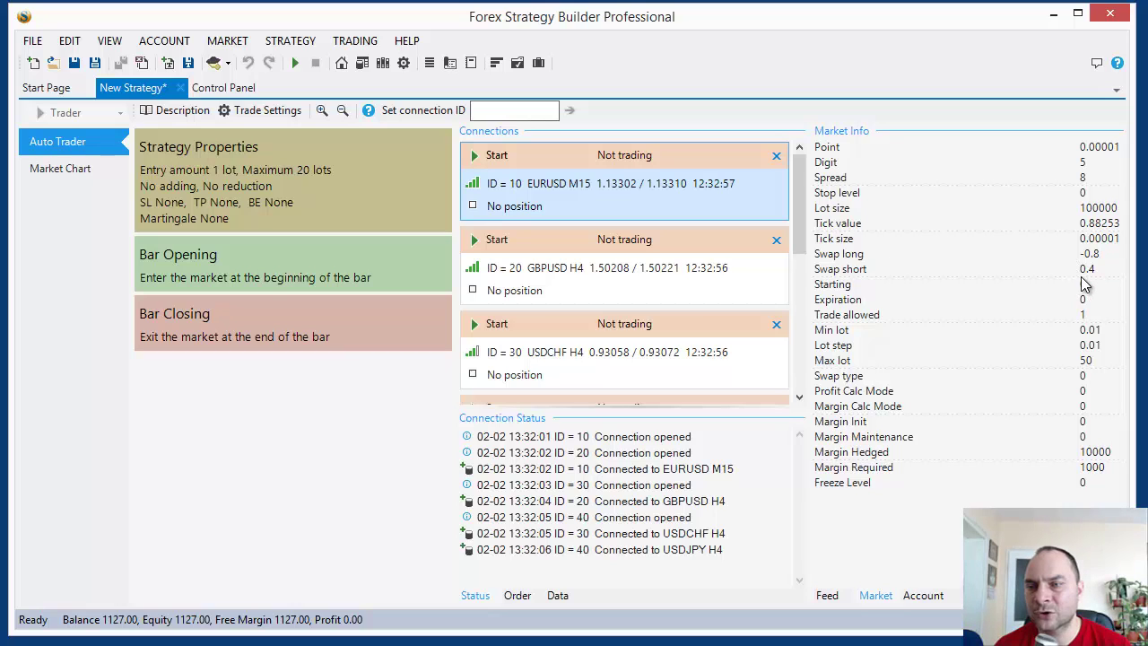
click(923, 595)
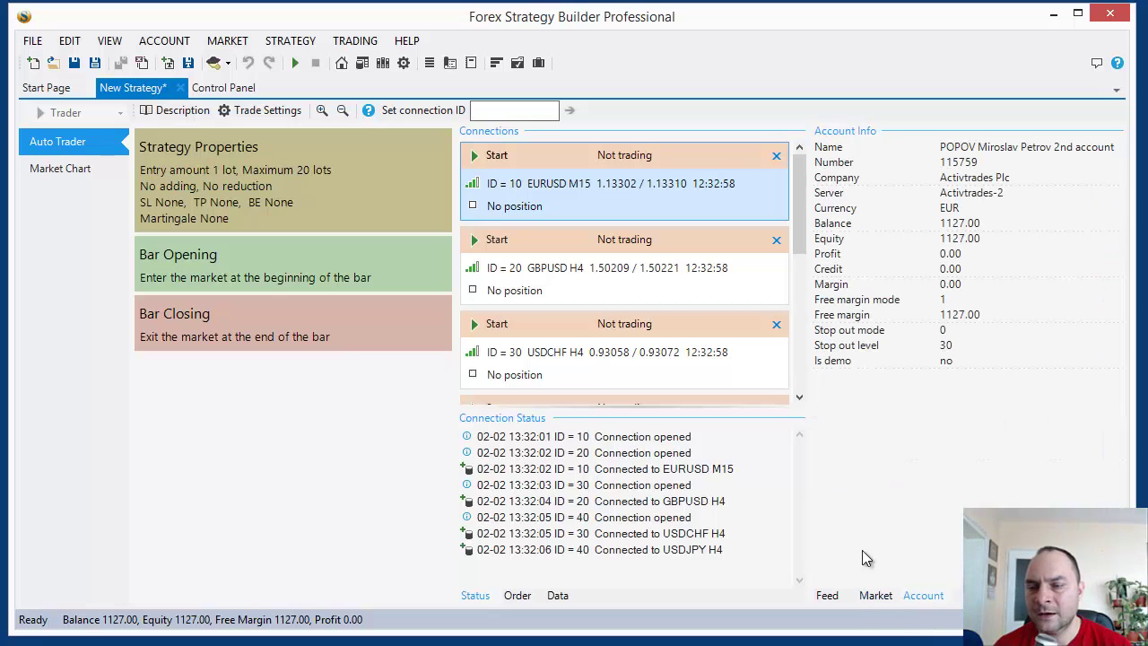
click(876, 597)
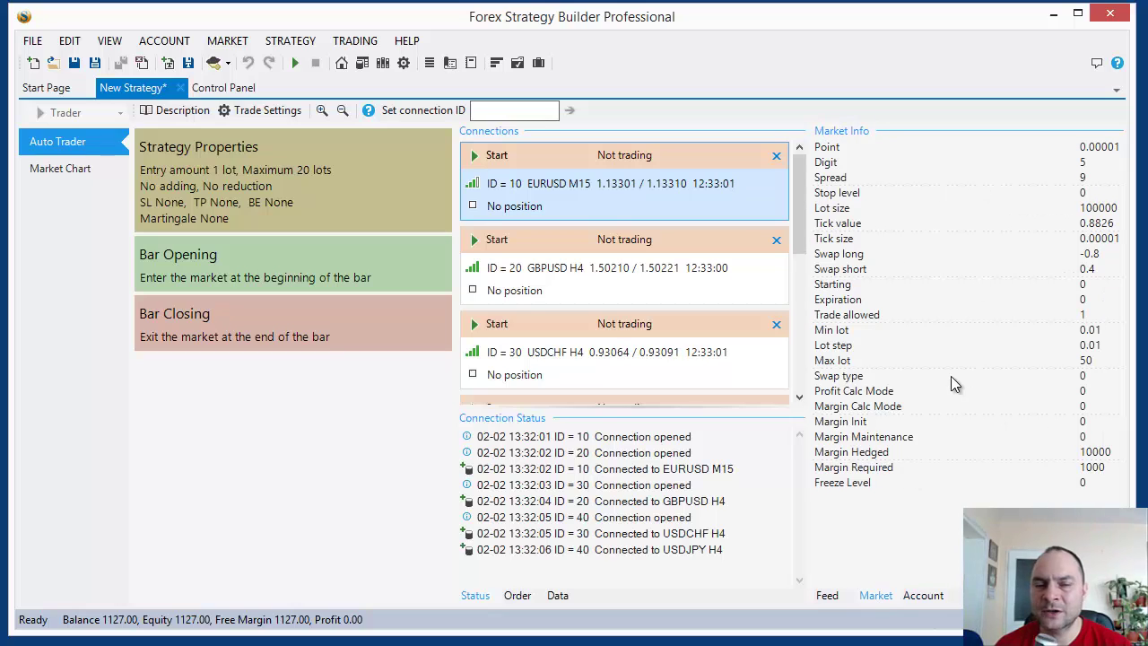
In Data Sources, select Active Real and import EURUSD from MT4 connection 10
click(231, 93)
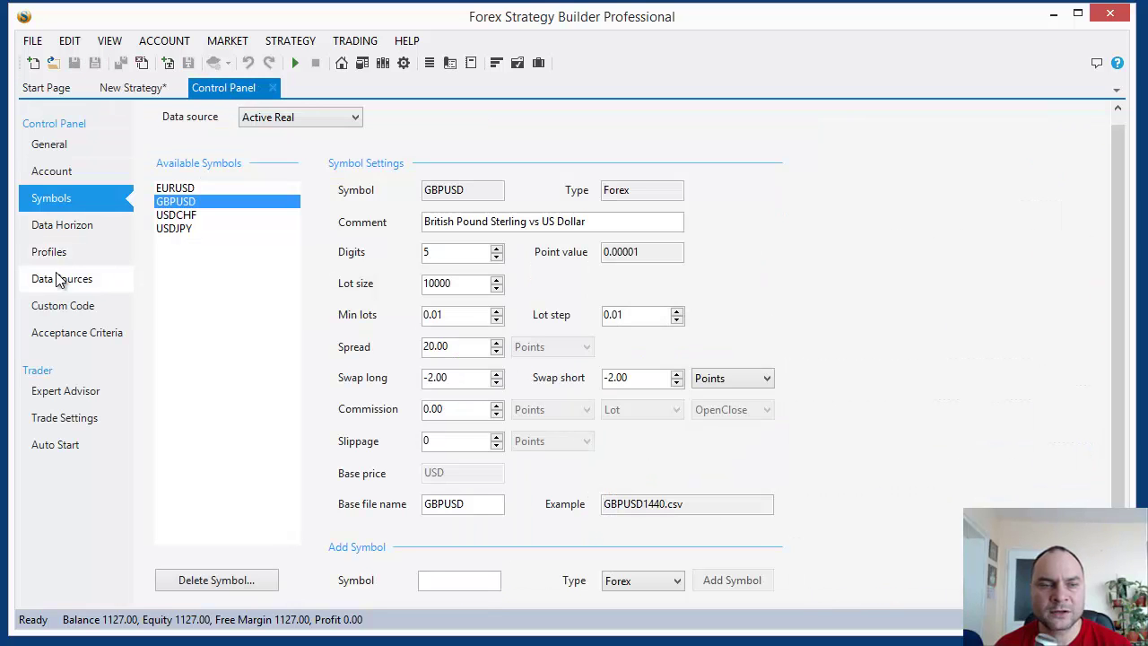
click(78, 291)
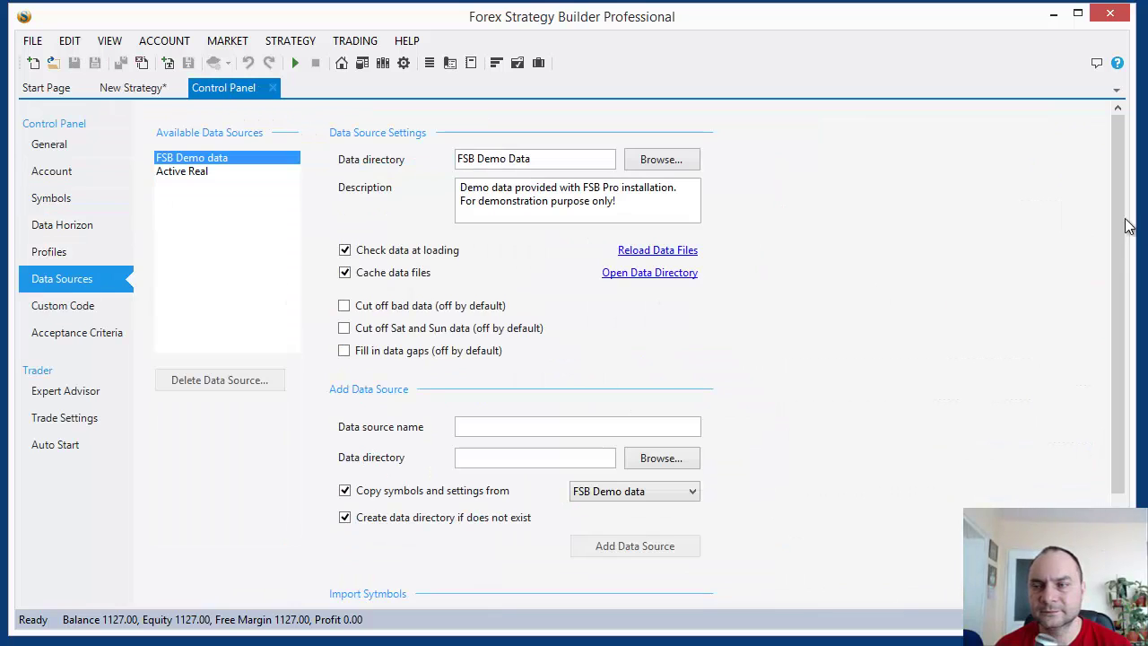
click(188, 172)
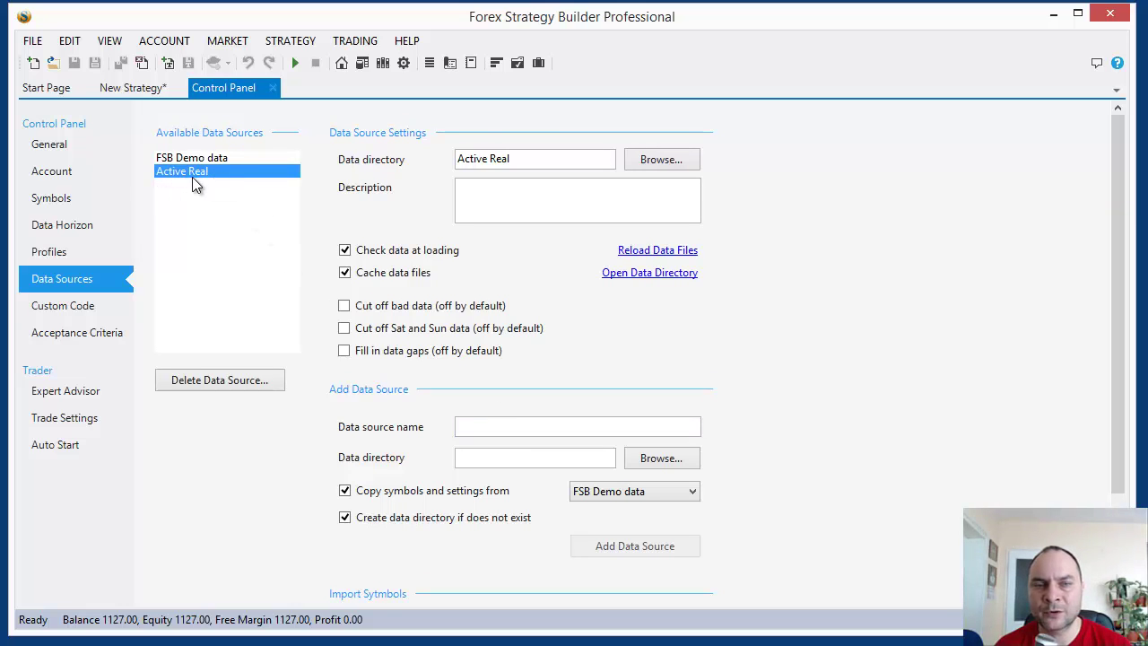
drag(1121, 169, 1123, 310)
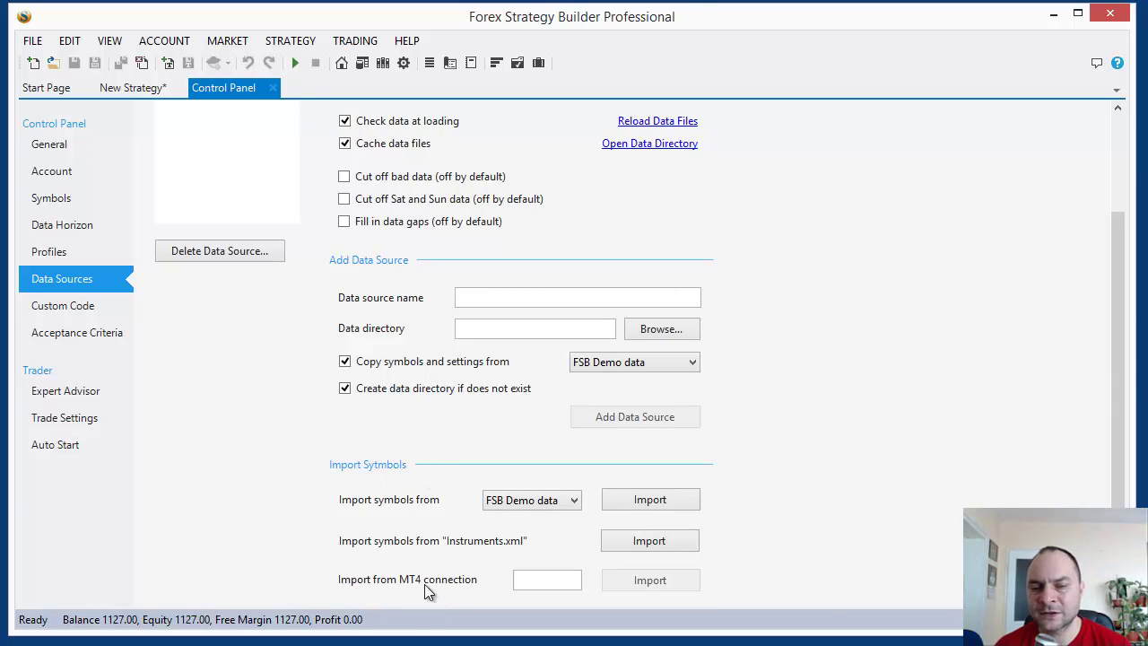
click(569, 579)
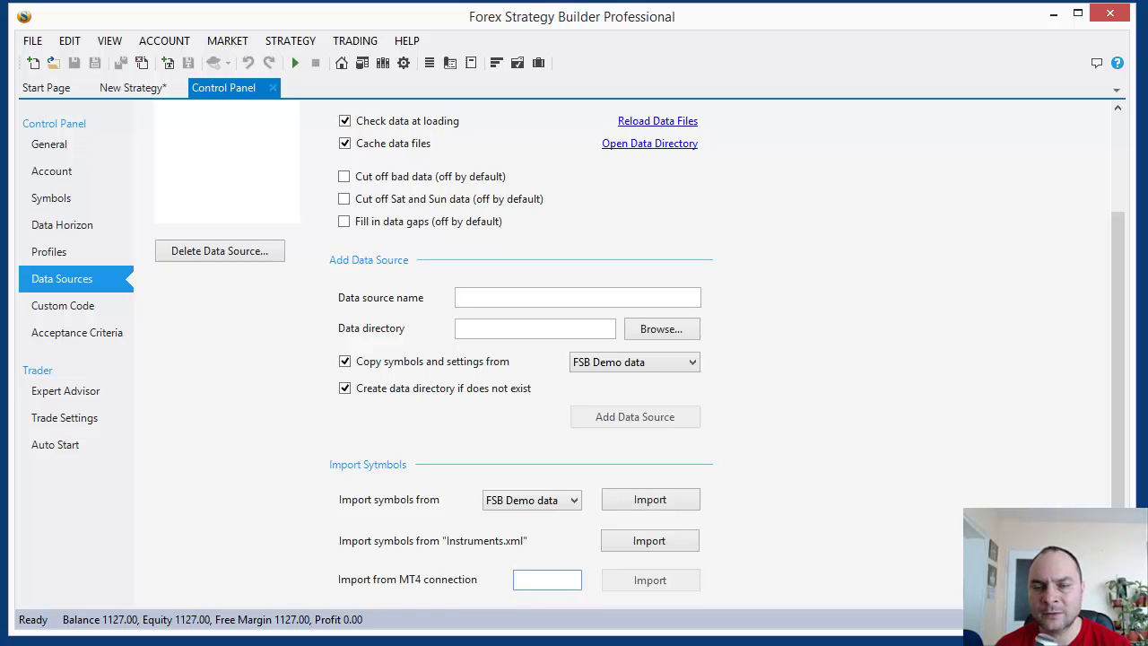
text(10)
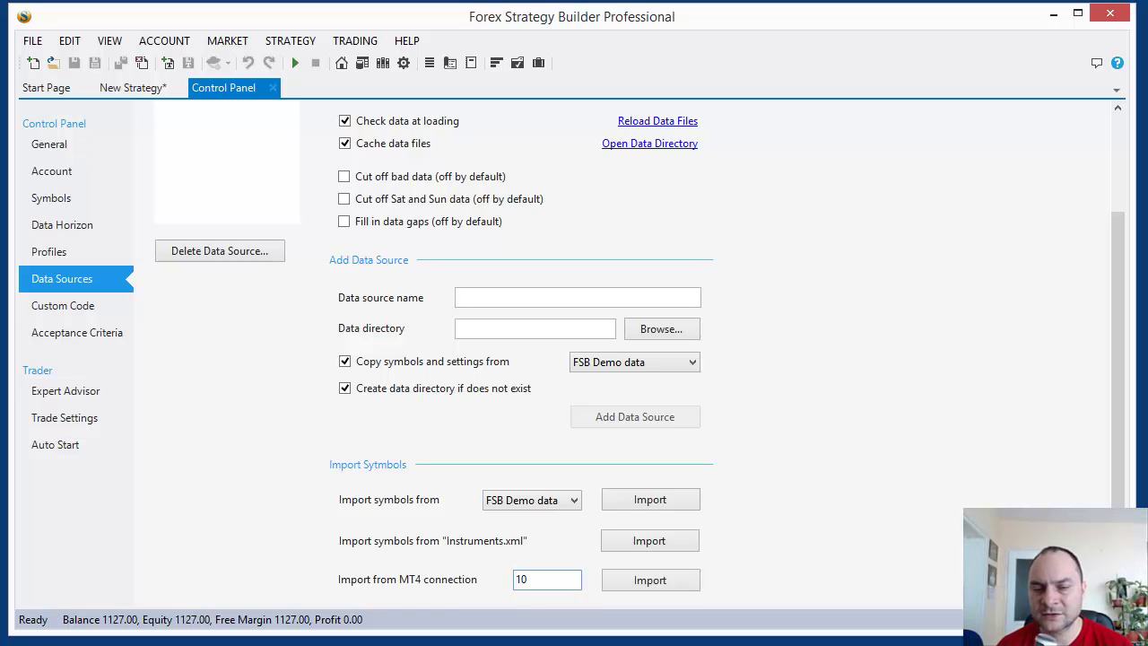
click(663, 583)
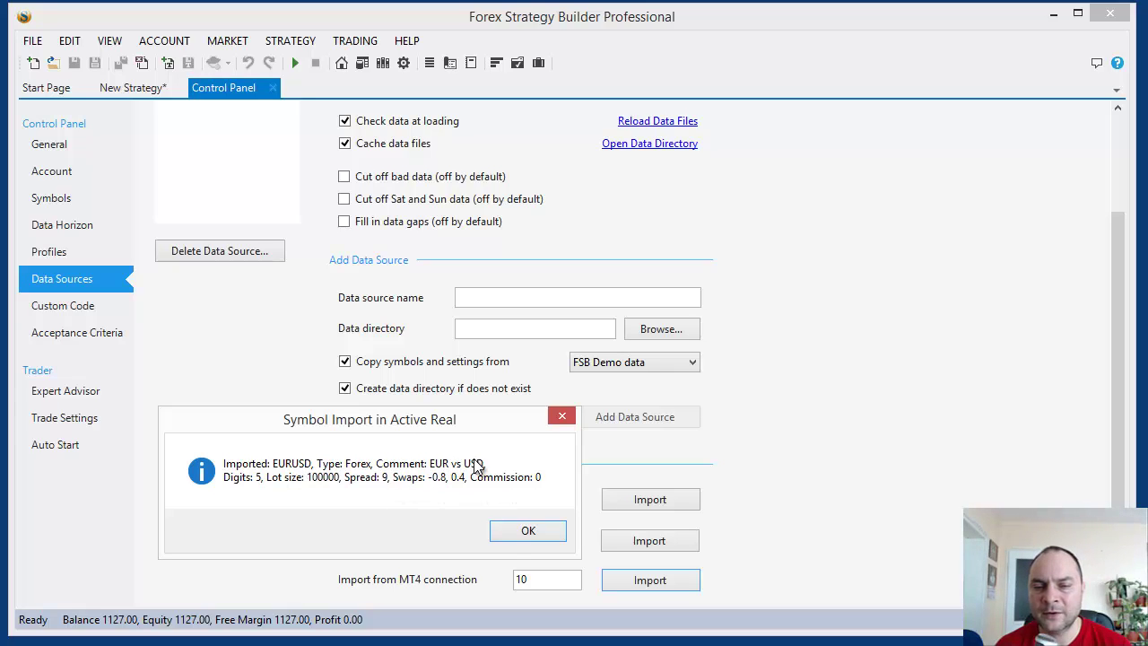
click(525, 531)
Import GBPUSD, USDCHF and USDJPY from connections 20, 30 and 40
drag(544, 575, 395, 585)
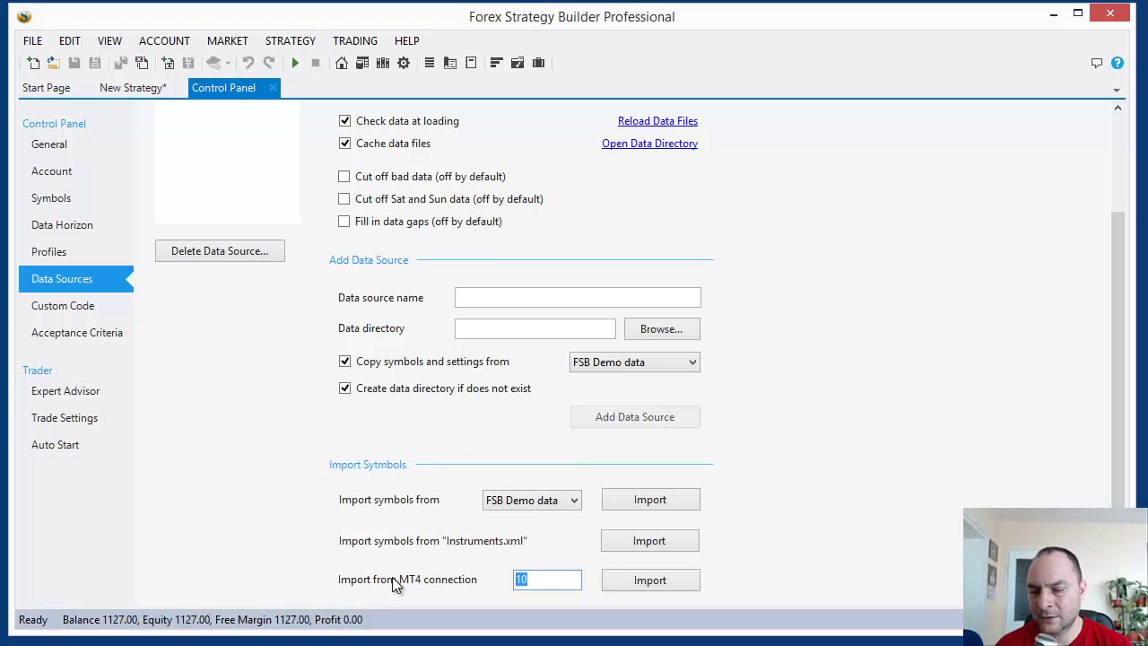
click(637, 588)
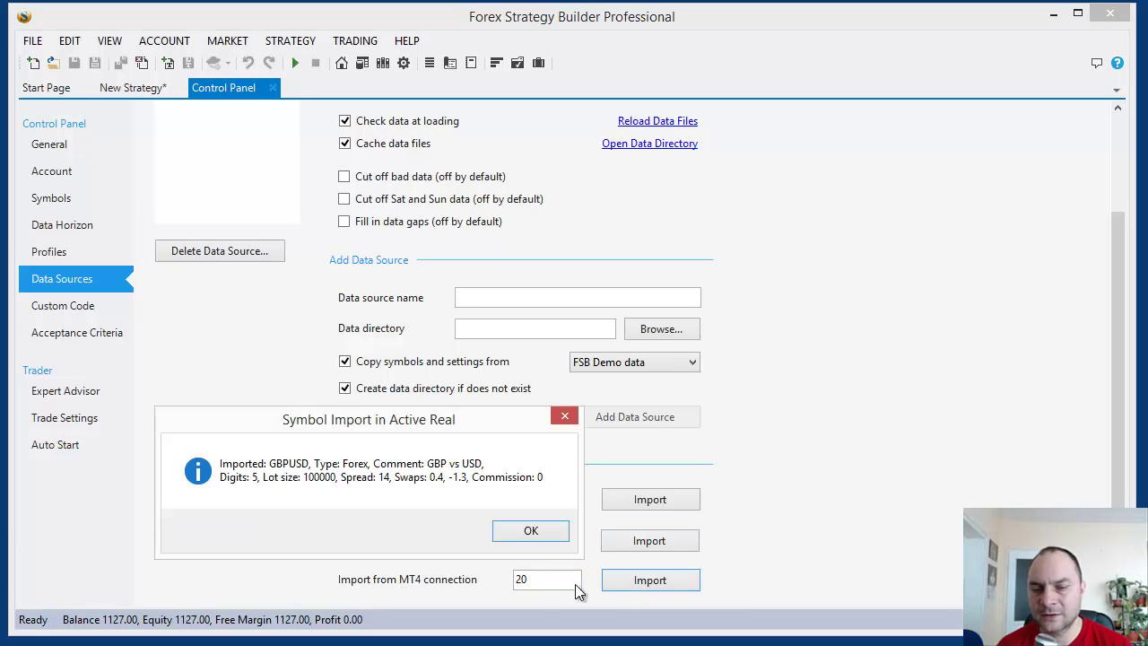
click(530, 530)
drag(544, 581, 453, 584)
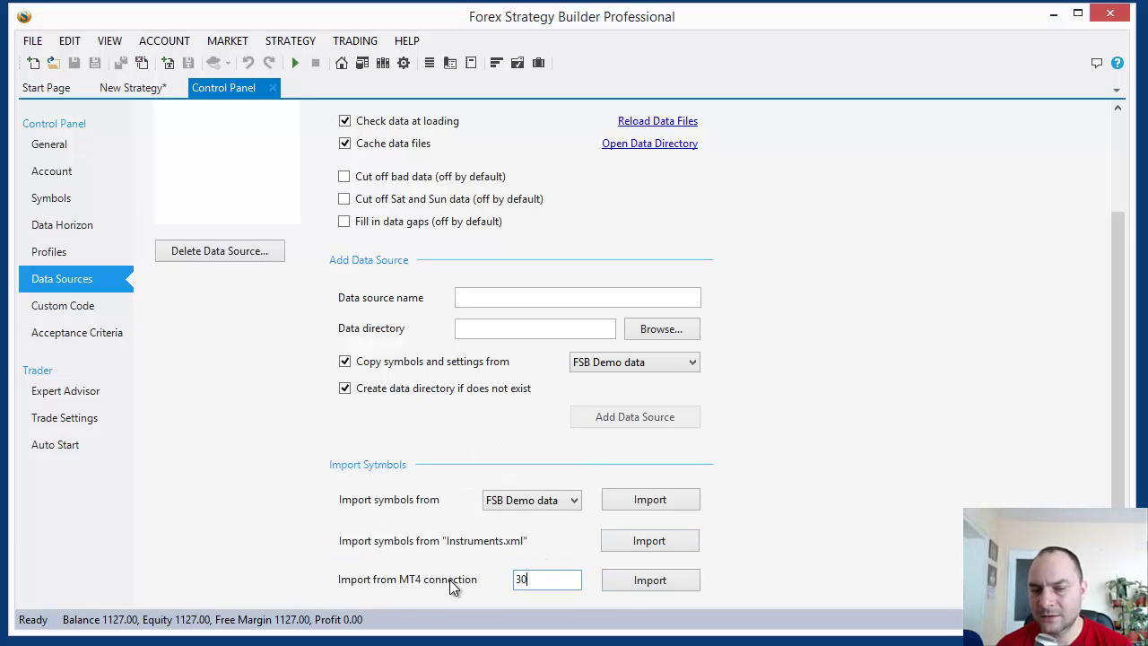
click(635, 588)
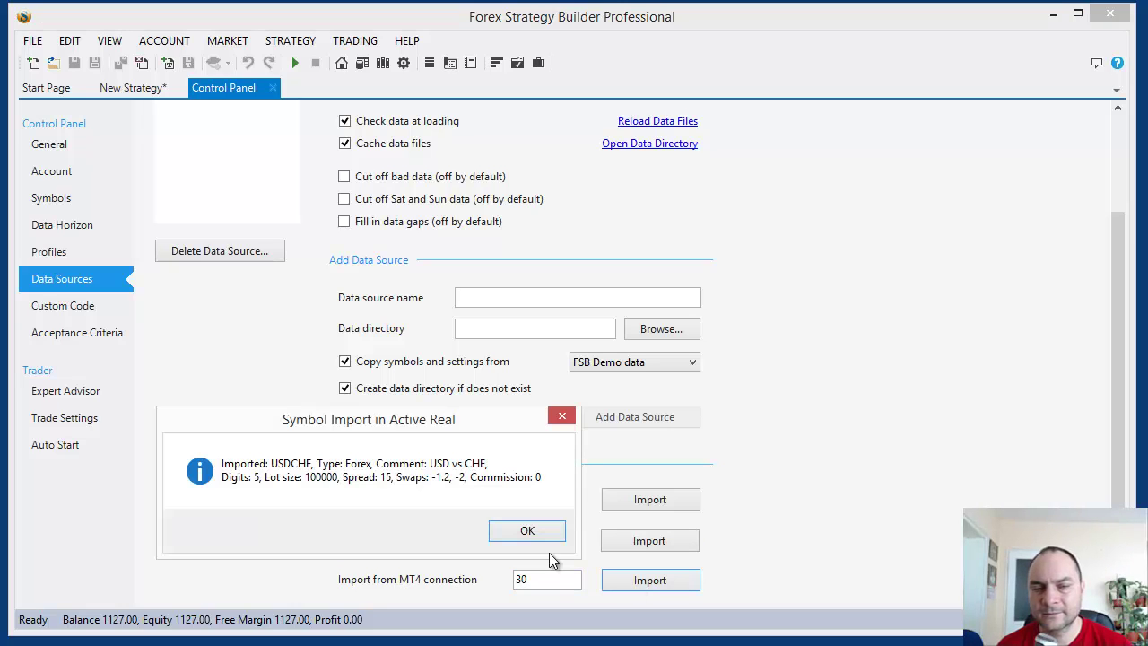
click(525, 530)
drag(545, 575, 457, 578)
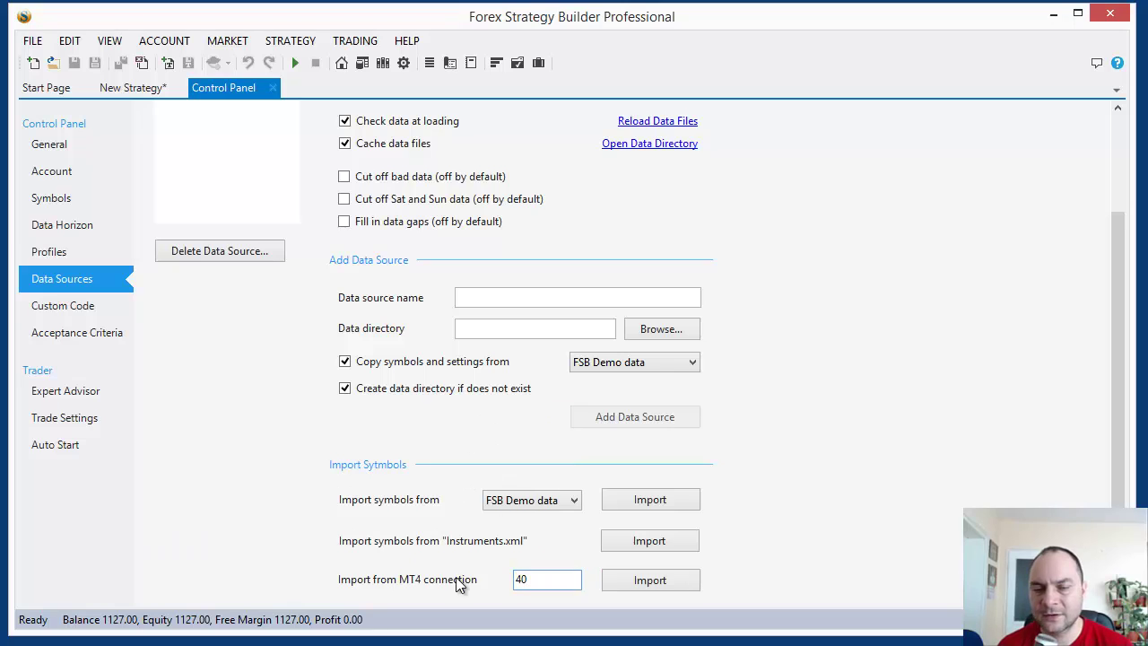
click(676, 581)
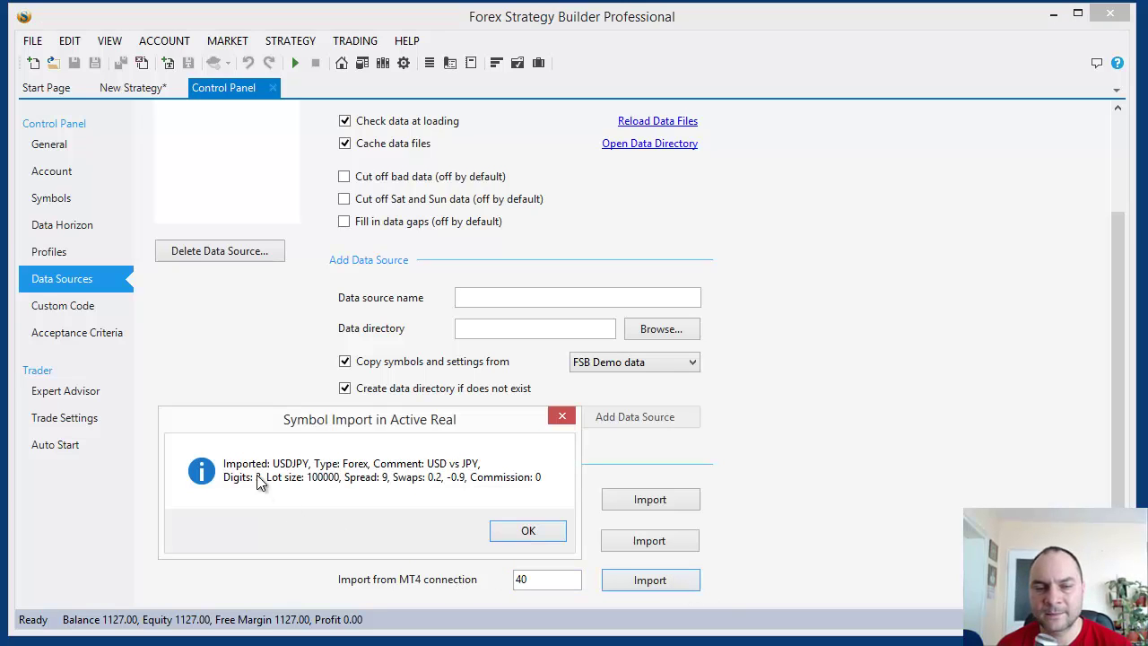
Dismiss the USDJPY import report and close all four connection cards (IDs 10–40) in Auto Trader
click(529, 532)
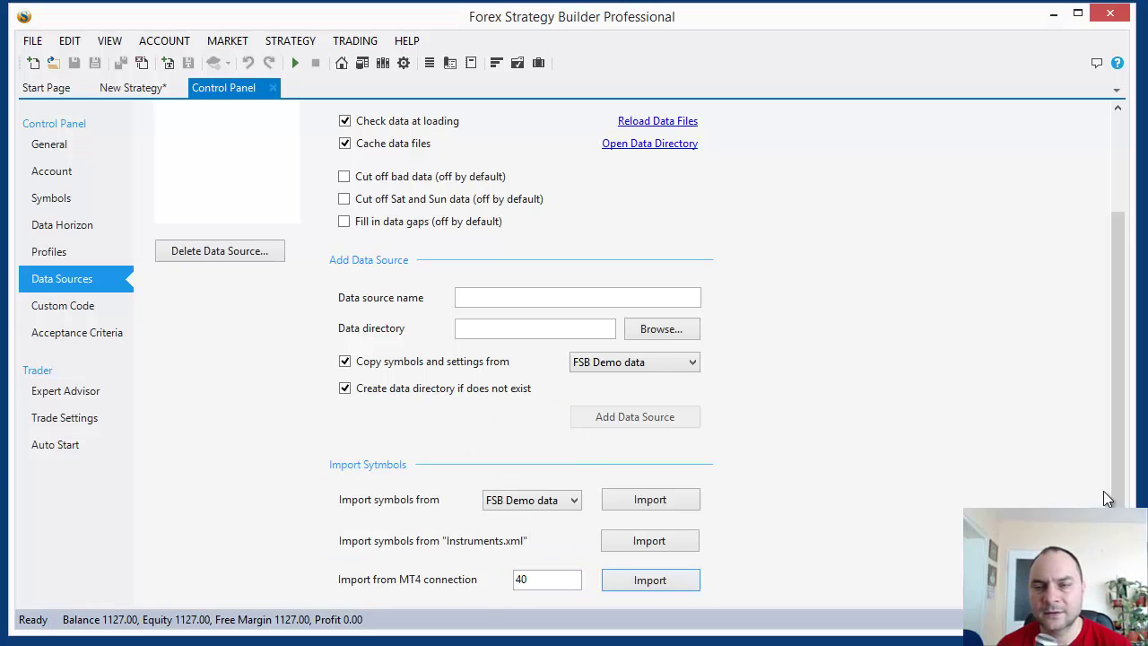
click(138, 87)
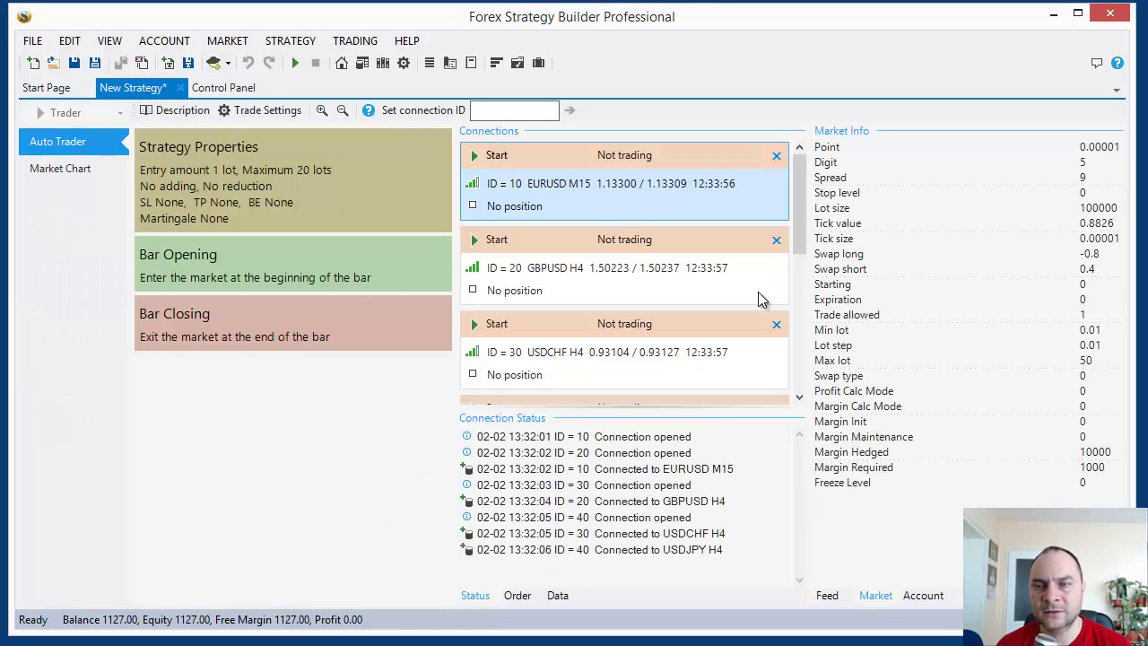
click(776, 156)
click(777, 156)
click(777, 156)
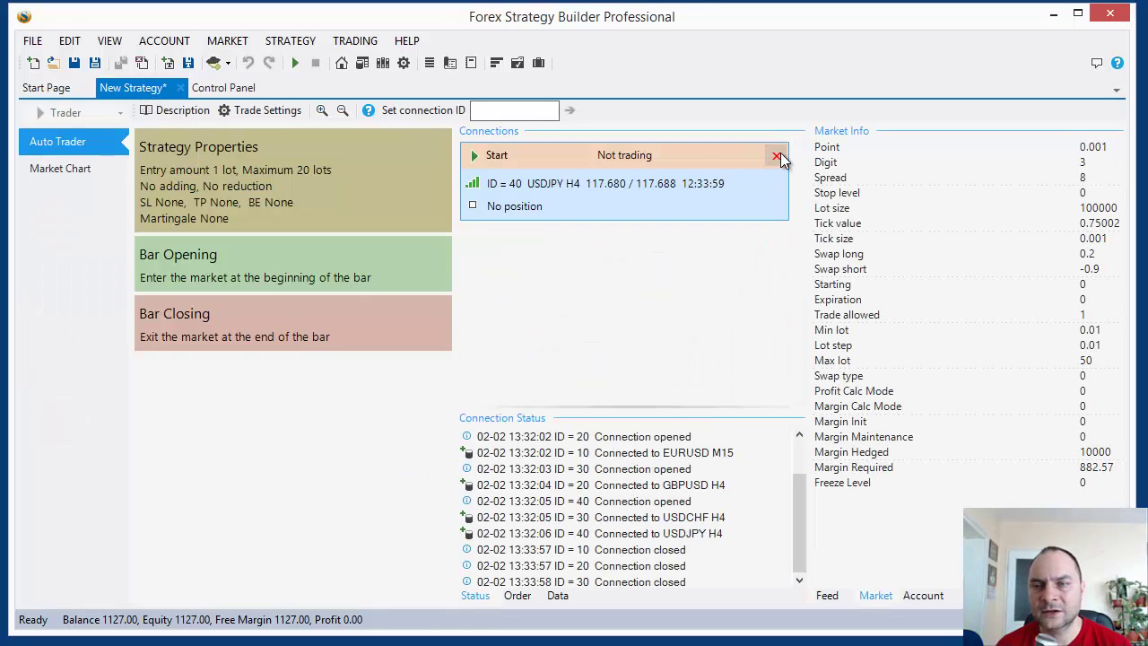
click(777, 156)
click(82, 112)
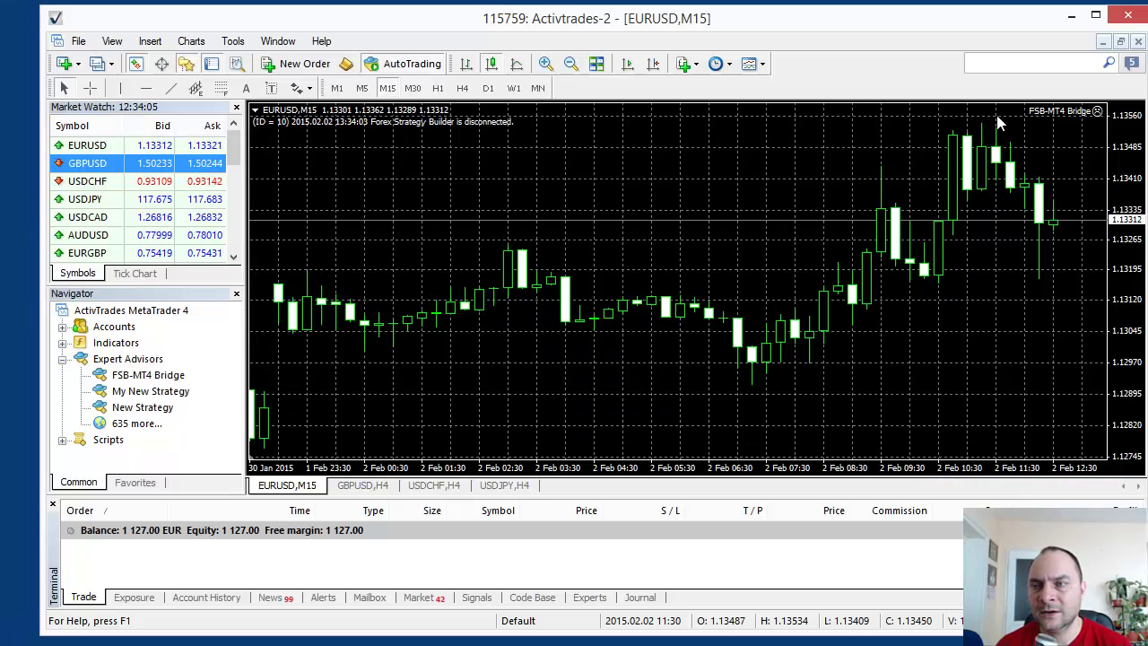
Remove the FSB-MT4 Bridge expert advisor from the EURUSD M15 and GBPUSD H4 charts
right_click(999, 115)
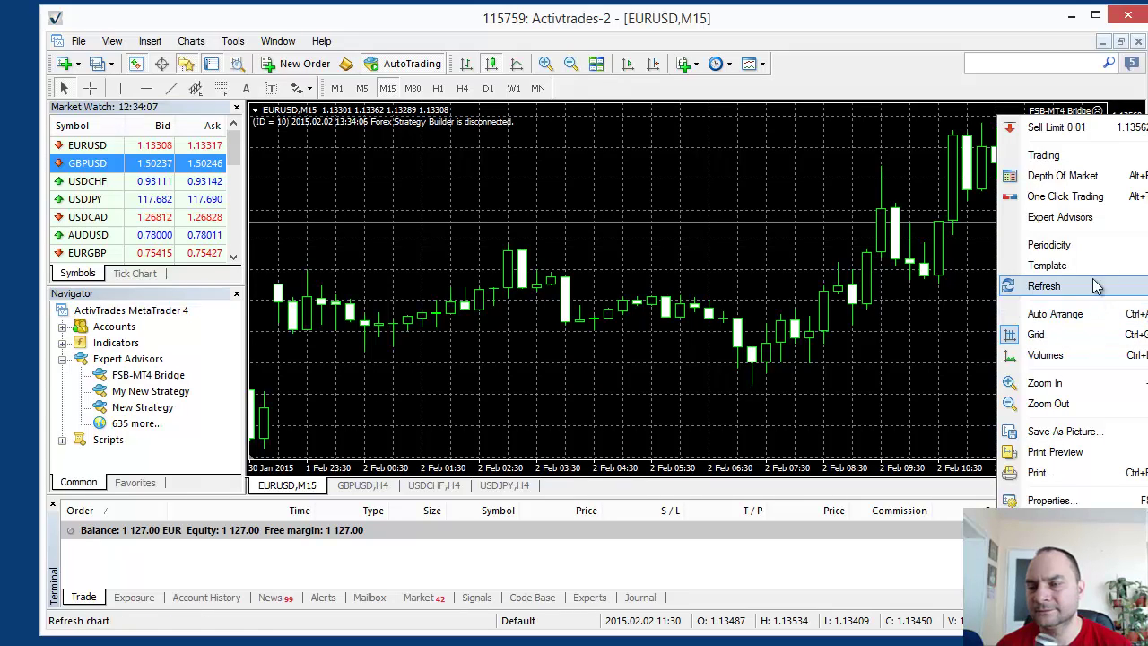
mouse_move(1109, 224)
click(943, 240)
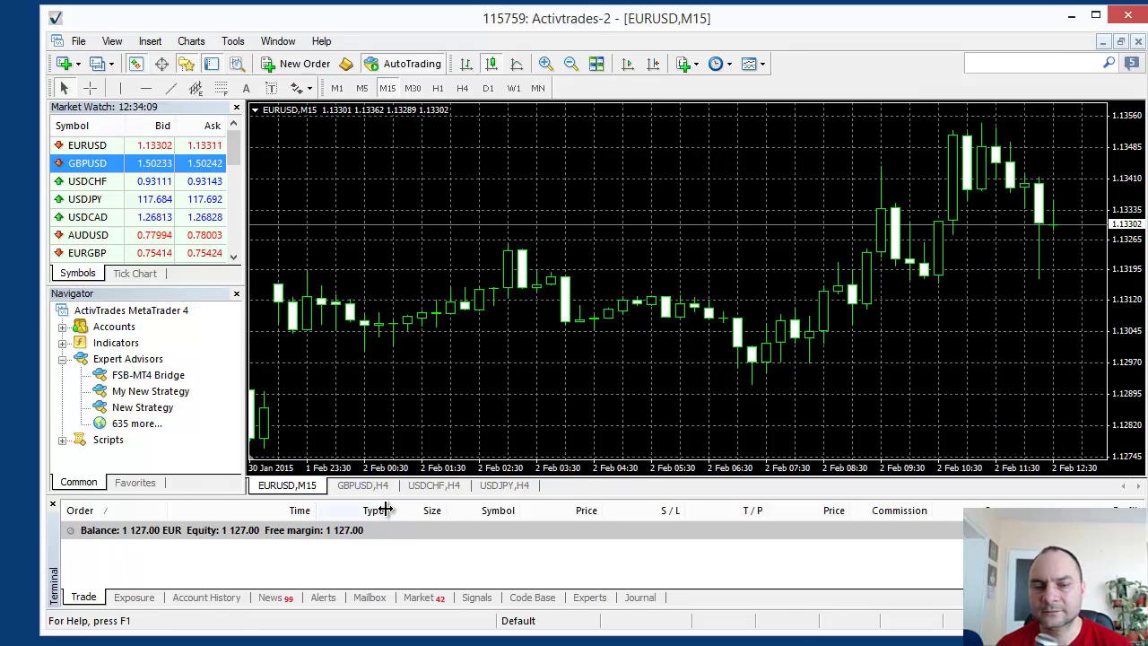
click(374, 491)
right_click(924, 128)
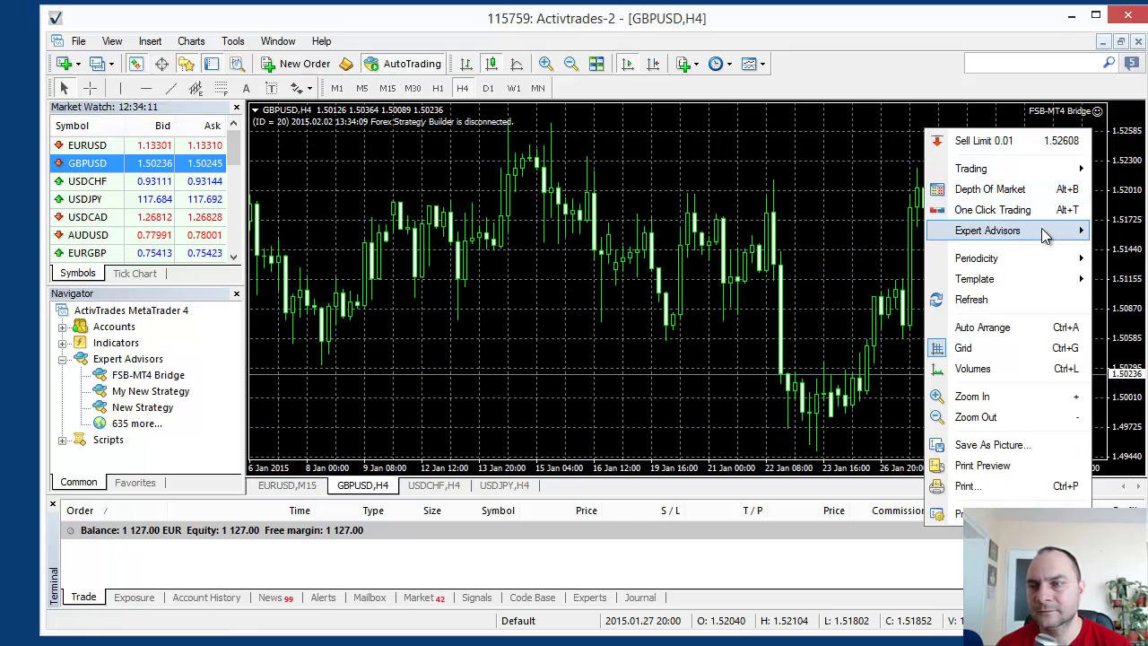
mouse_move(949, 235)
click(1121, 250)
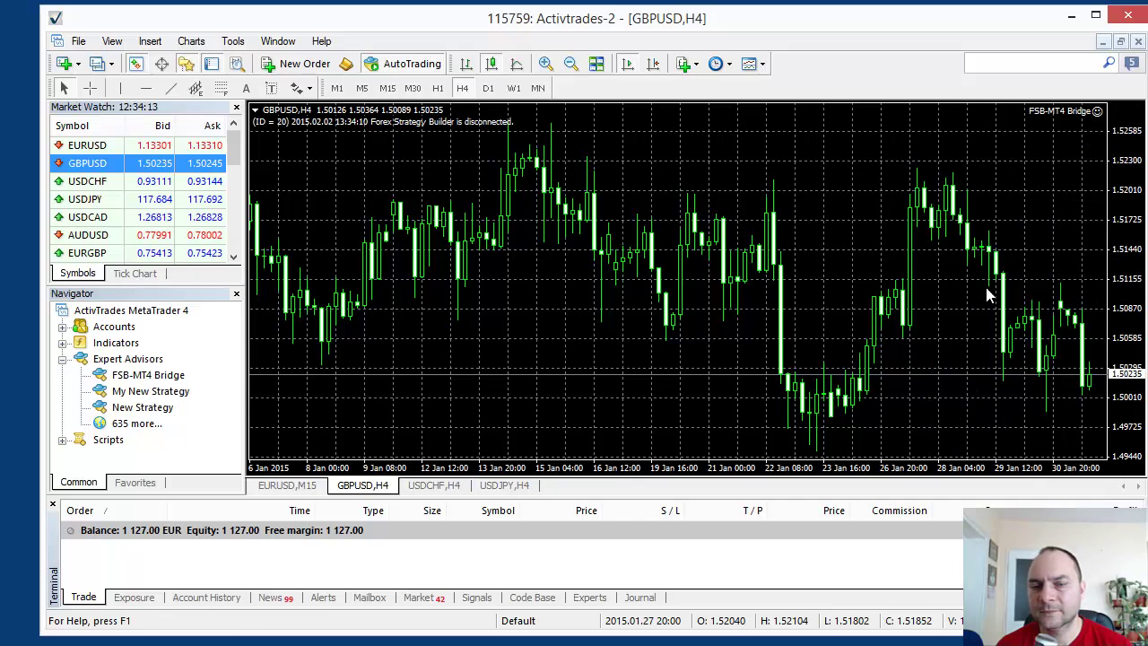
Remove the FSB-MT4 Bridge expert advisor from the USDCHF H4 and USDJPY H4 charts
click(434, 488)
right_click(574, 217)
mouse_move(673, 321)
click(772, 341)
click(499, 486)
right_click(544, 240)
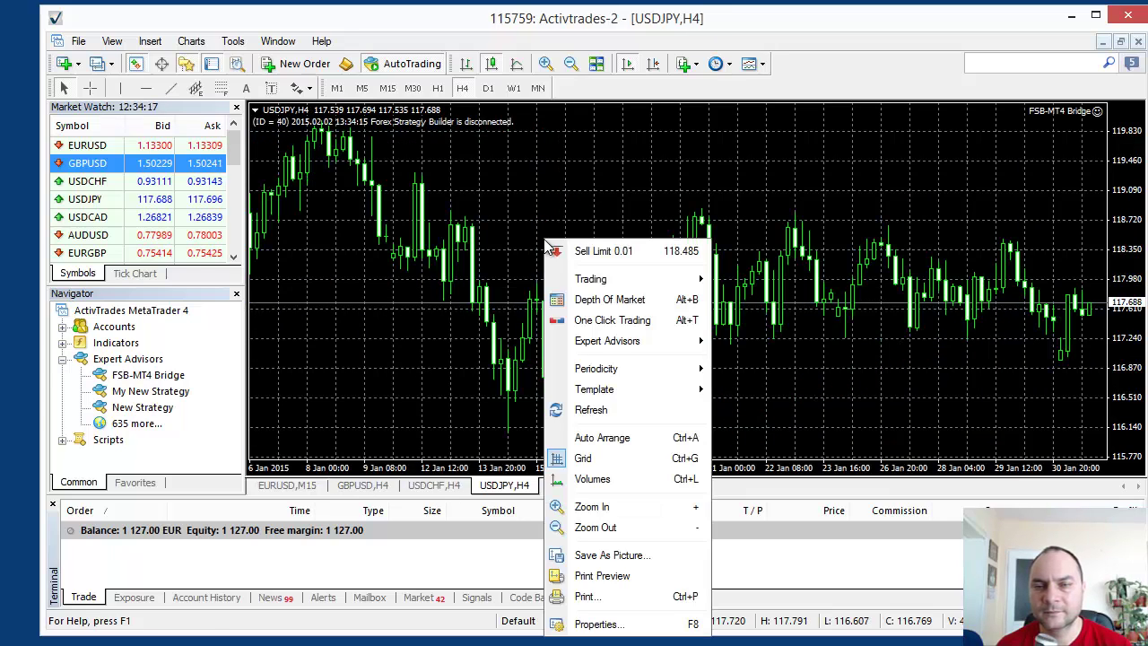
mouse_move(625, 348)
click(764, 359)
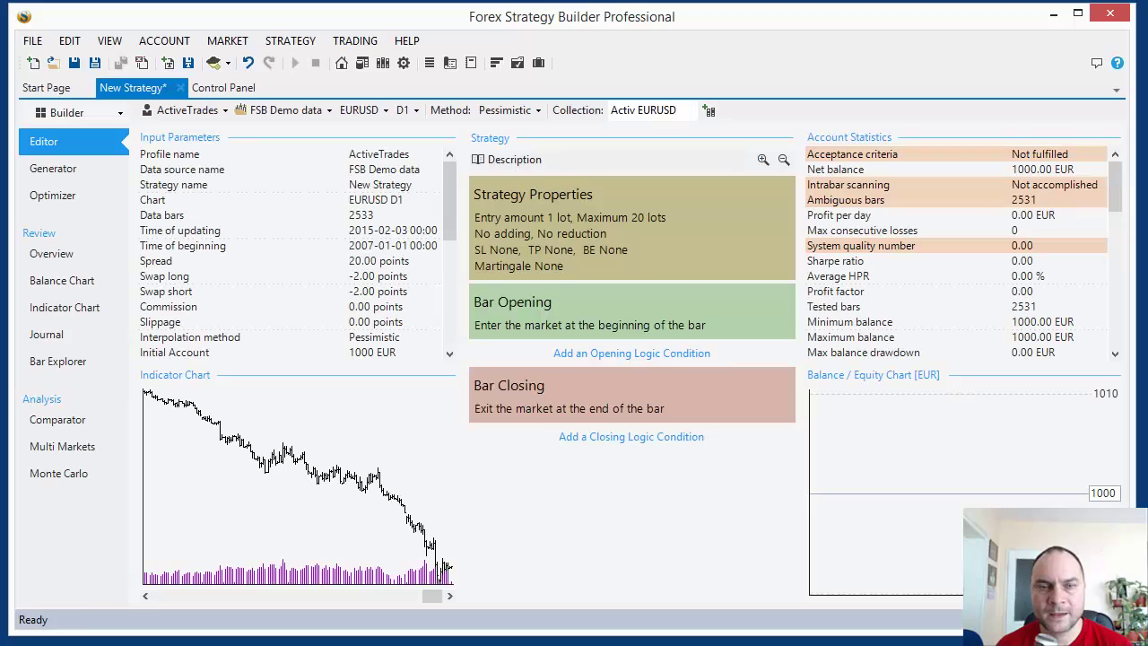
Show the Control Panel's symbol settings for the Active Real data source
click(215, 90)
click(63, 201)
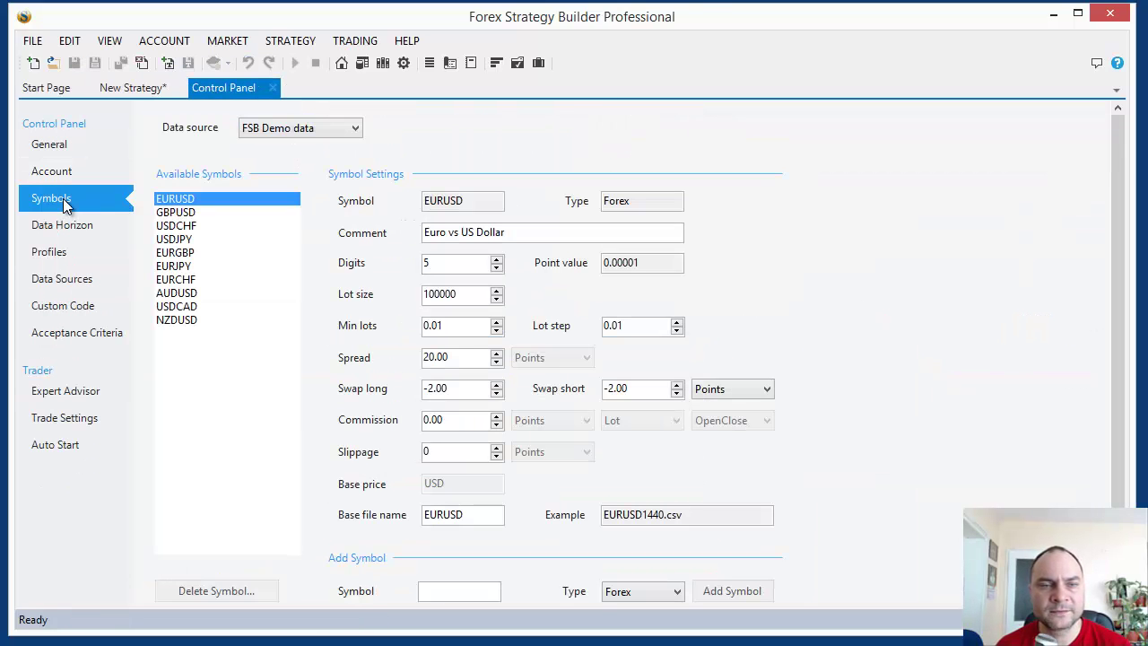
click(274, 127)
click(273, 157)
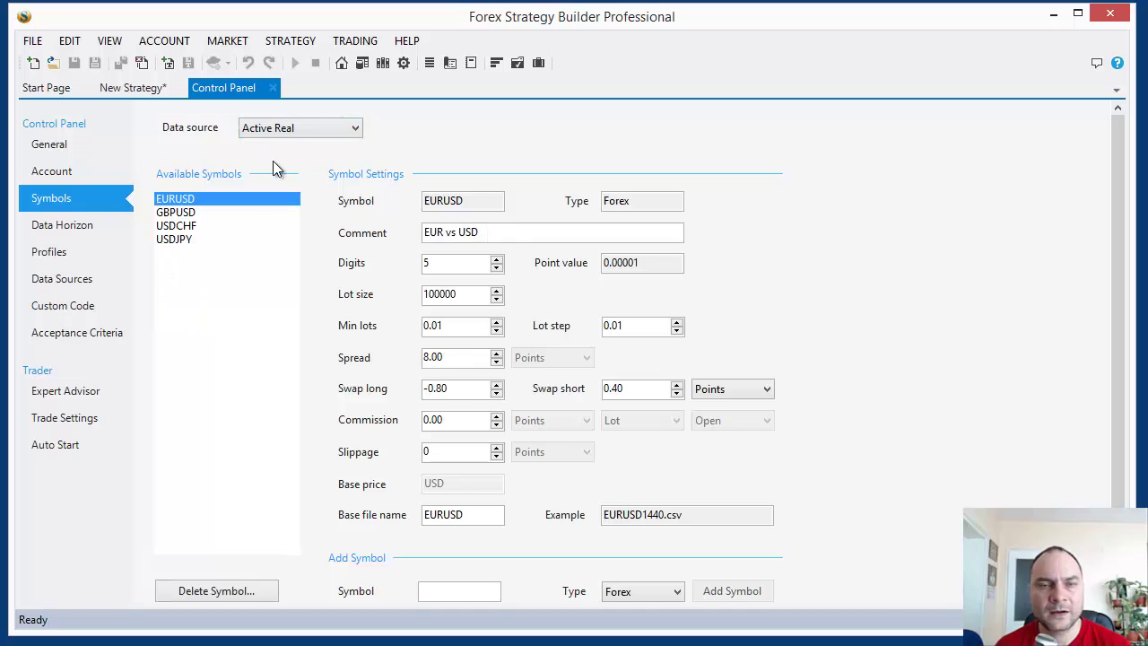
Review the imported GBPUSD, USDCHF, USDJPY and EURUSD symbol settings
click(184, 214)
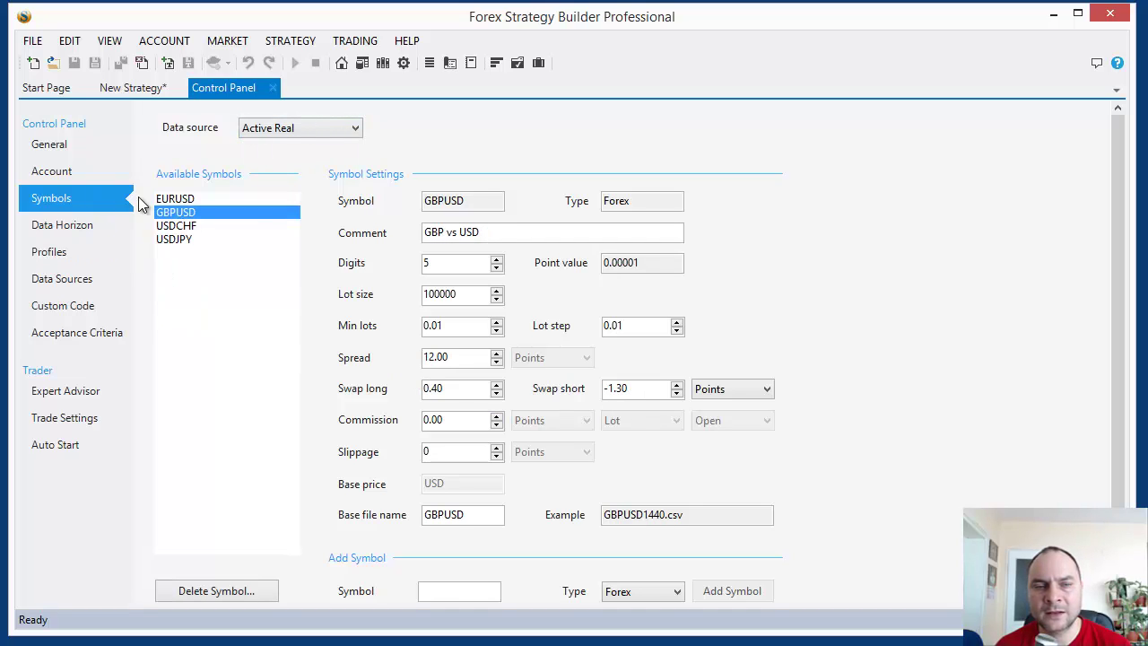
click(179, 225)
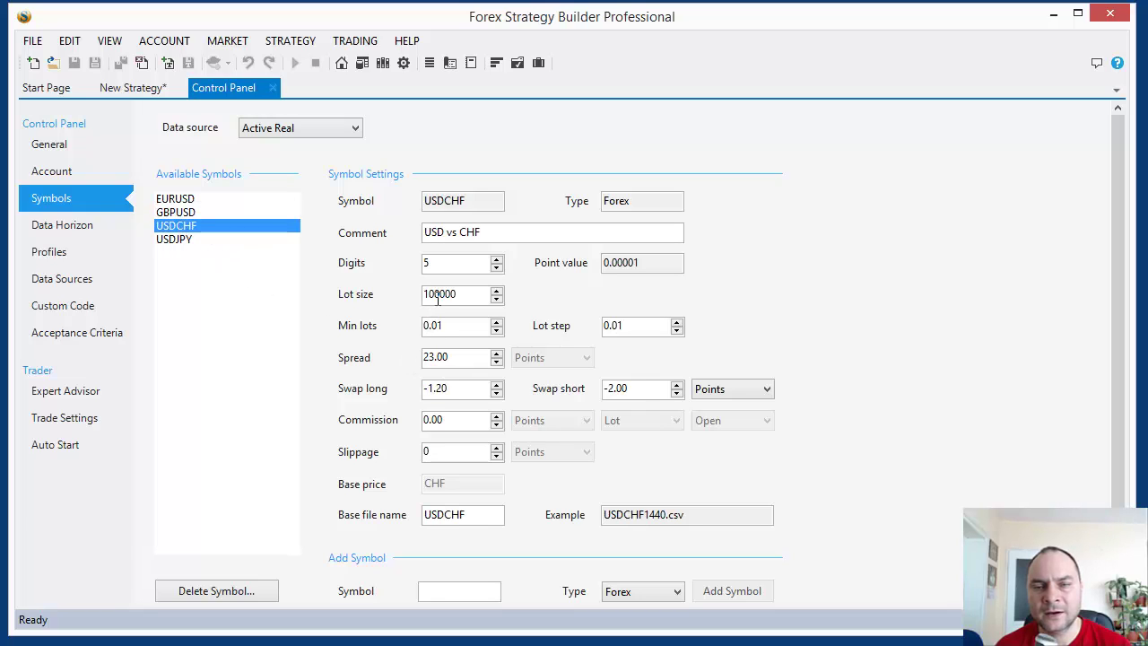
click(164, 240)
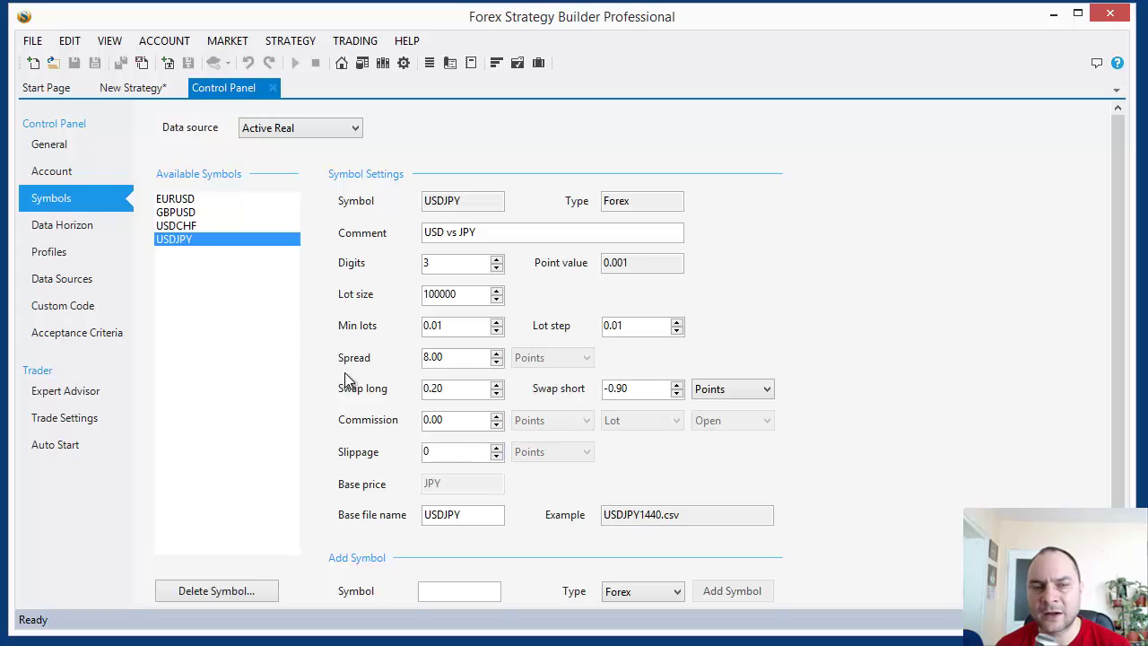
click(177, 199)
click(177, 213)
click(177, 226)
click(179, 240)
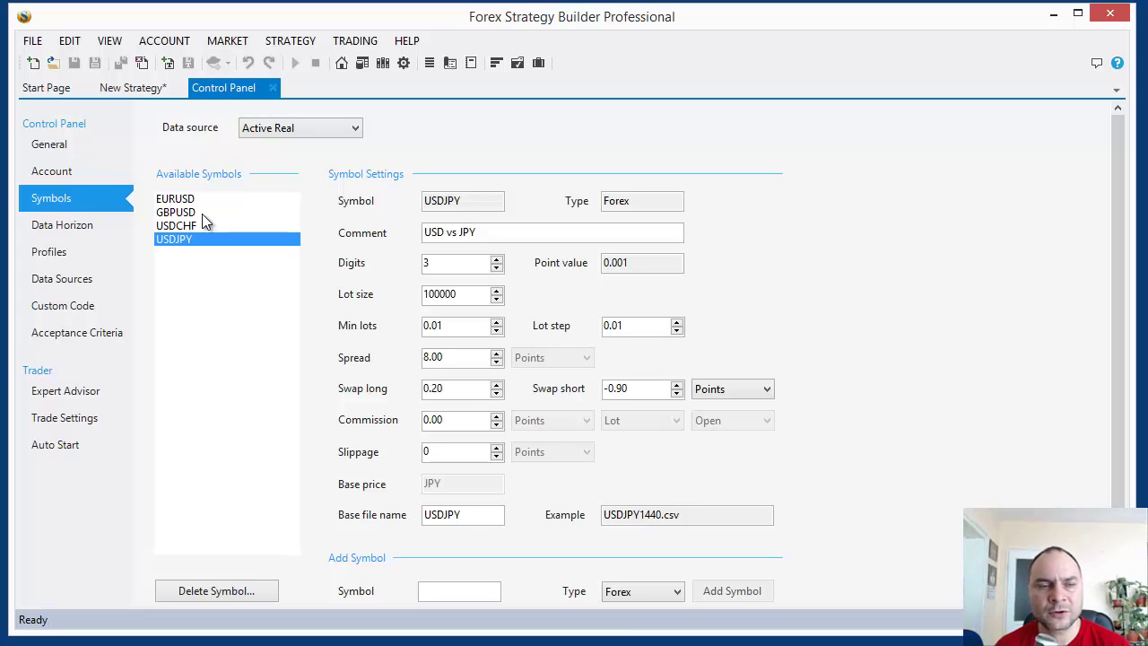
click(58, 285)
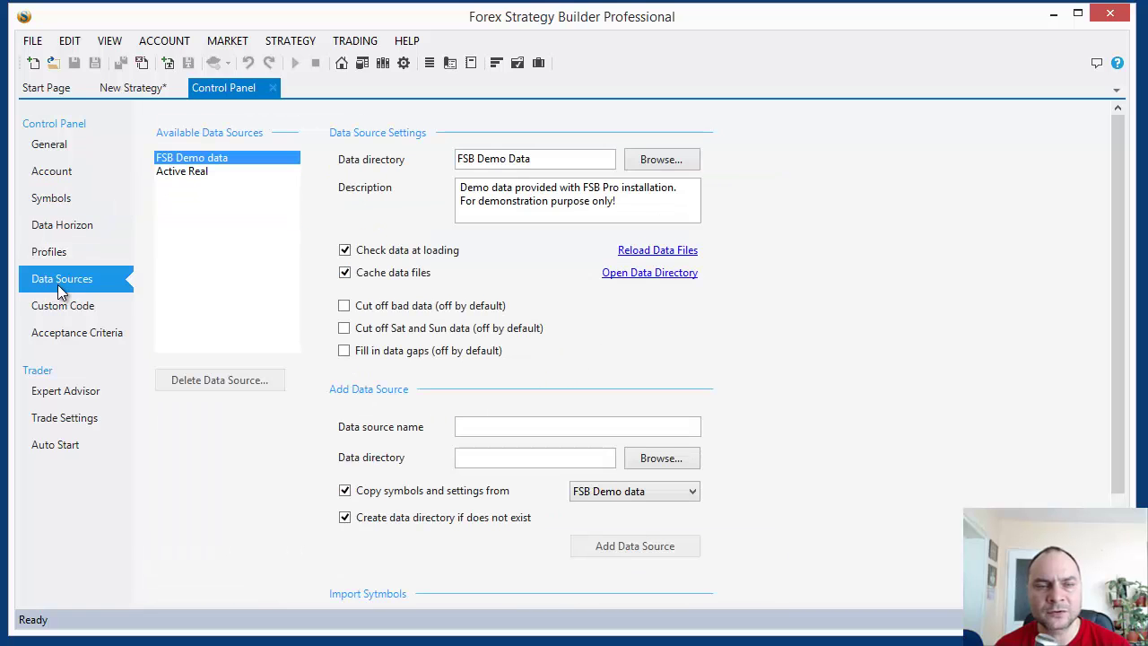
Select Active Real in Data Sources and confirm its data directory is empty in File Explorer
click(184, 173)
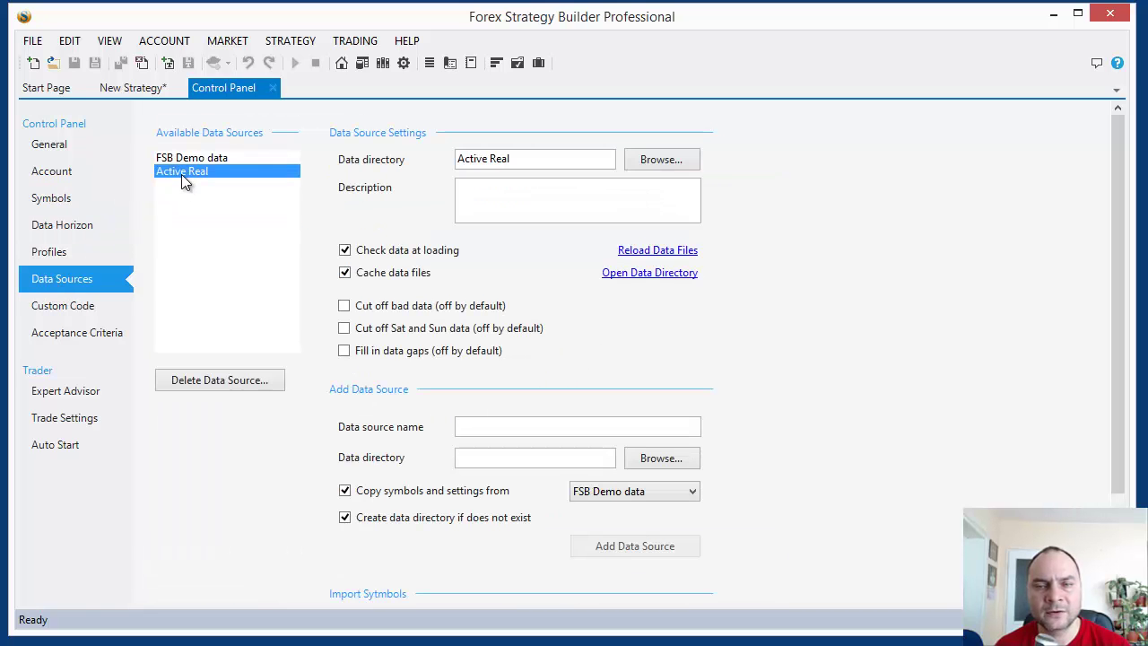
click(665, 284)
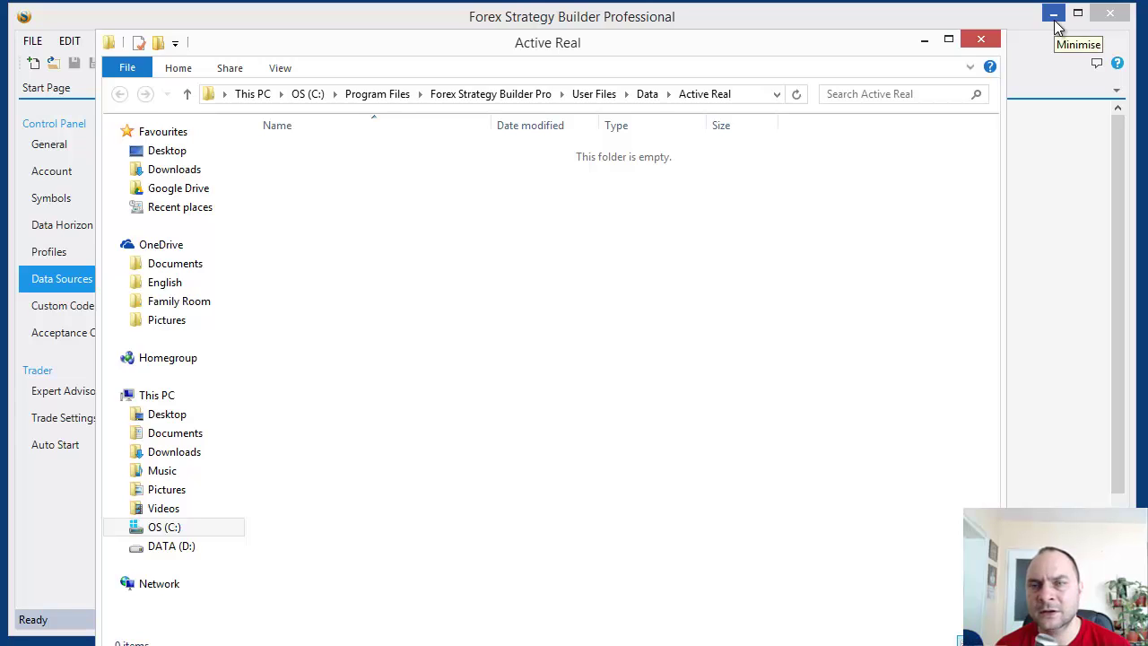
click(908, 21)
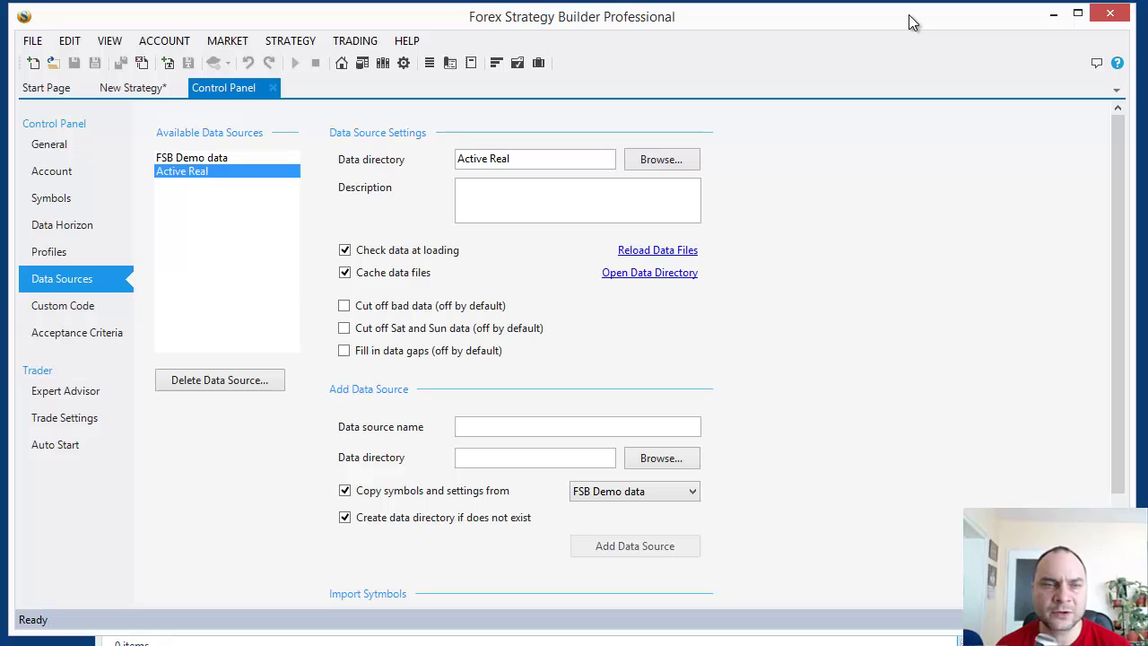
Set up a History Center download of EURUSD, USDCHF, GBPUSD and USDJPY into Active Real
click(363, 65)
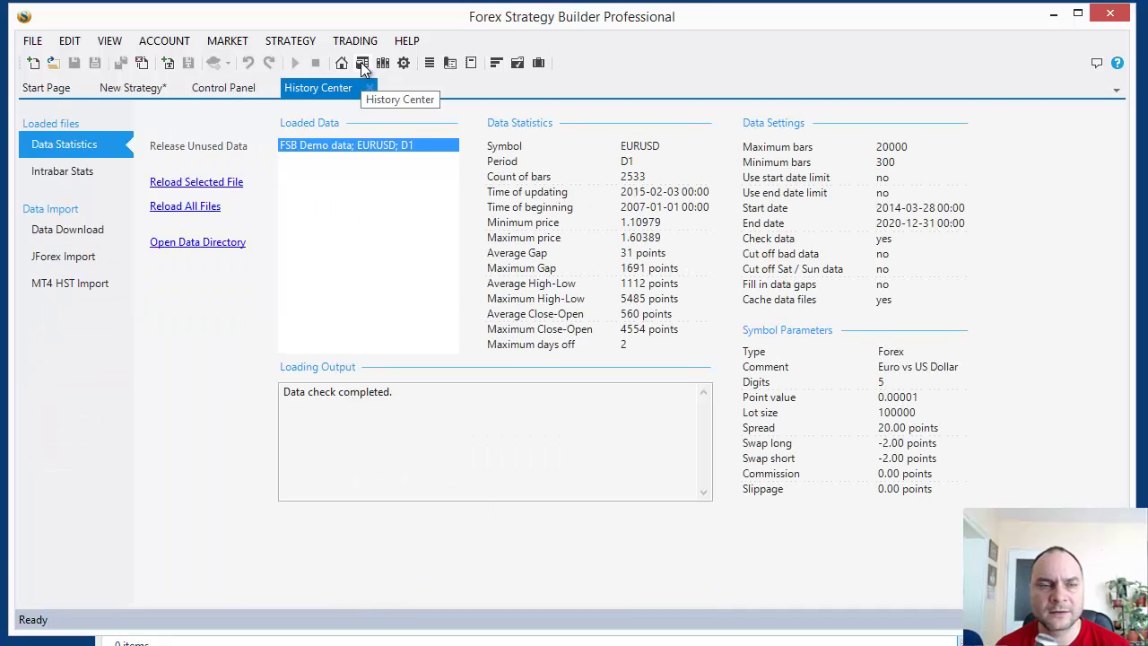
click(42, 232)
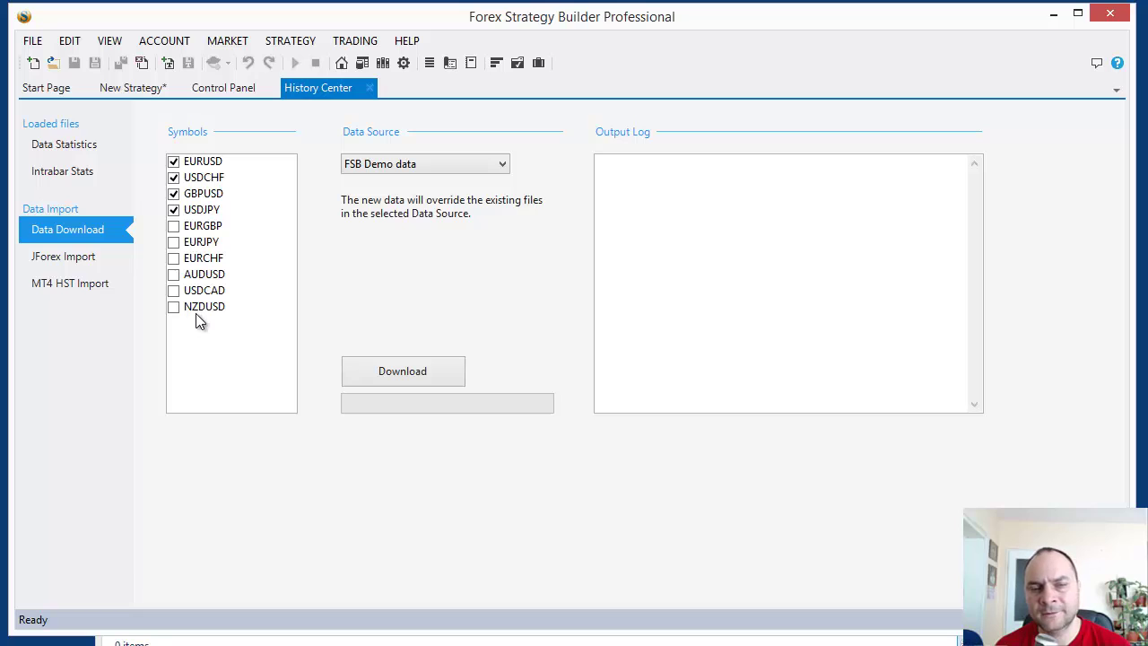
click(199, 162)
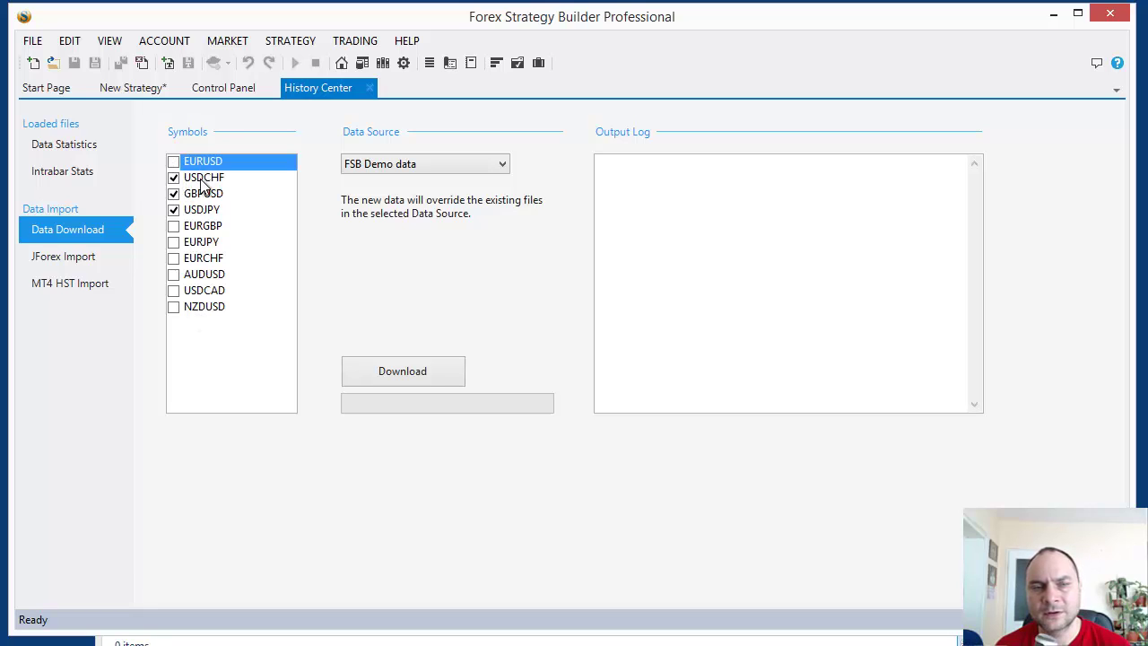
click(204, 165)
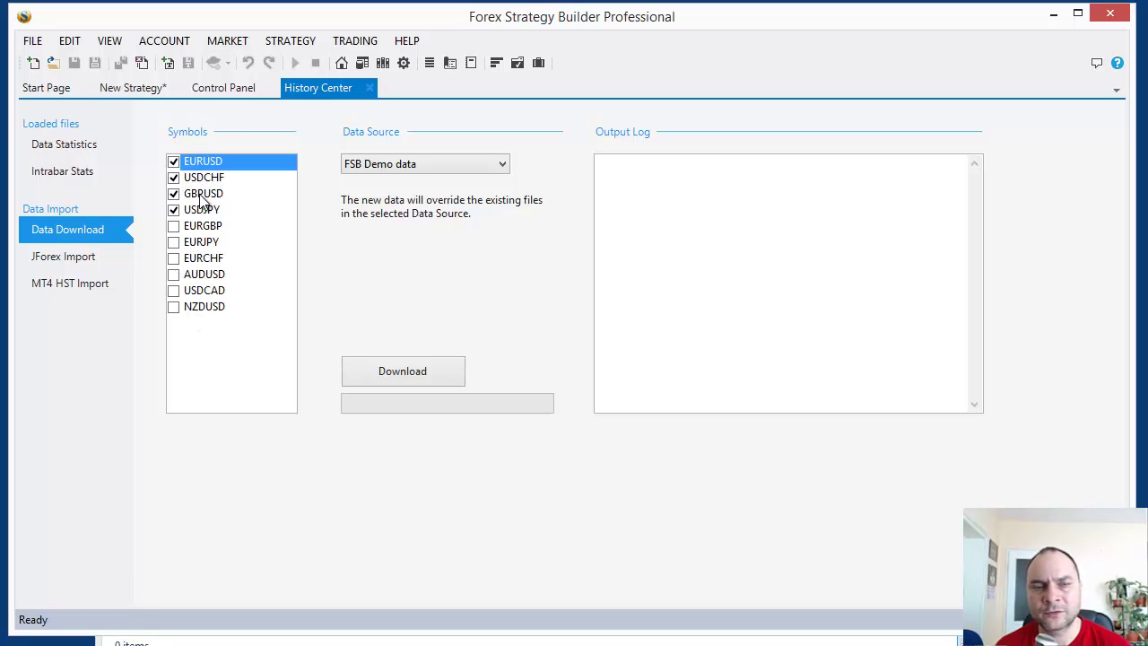
click(409, 169)
click(400, 197)
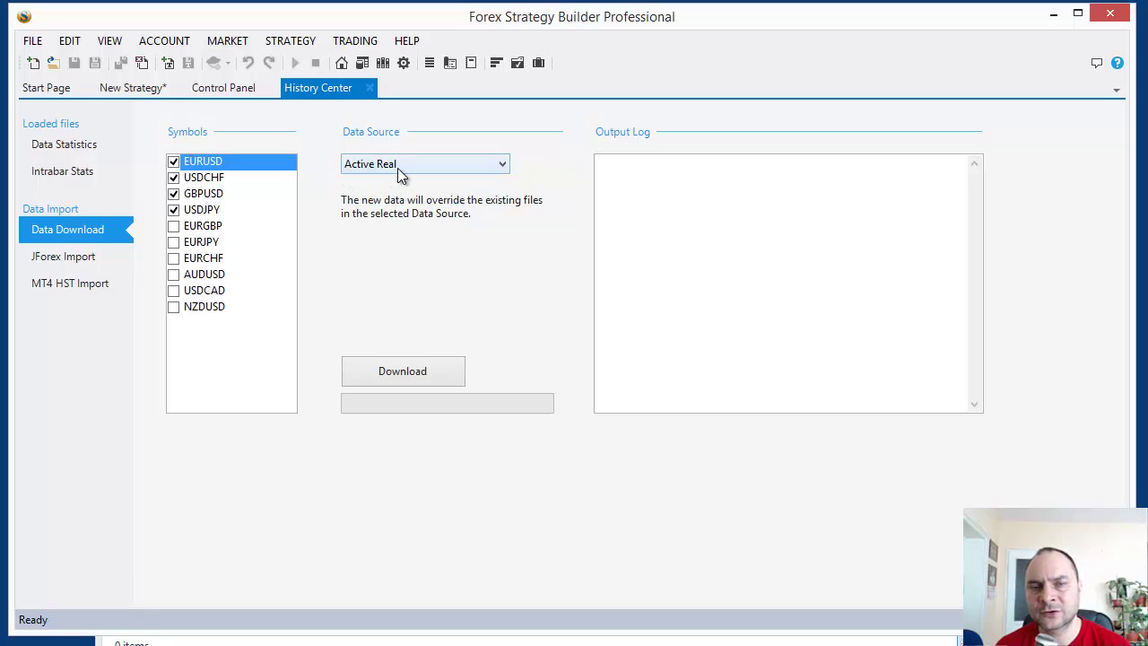
Run the history download and check the download log
click(402, 376)
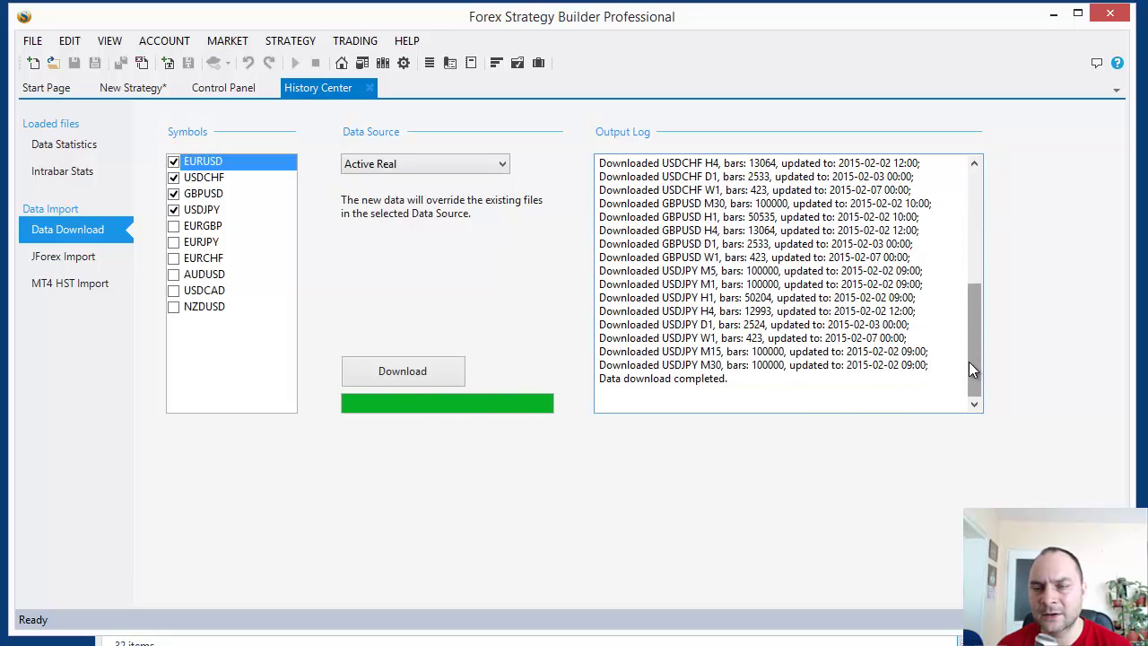
mouse_move(969, 358)
mouse_down()
mouse_move(969, 211)
mouse_move(984, 358)
mouse_up()
drag(761, 398, 618, 134)
click(618, 134)
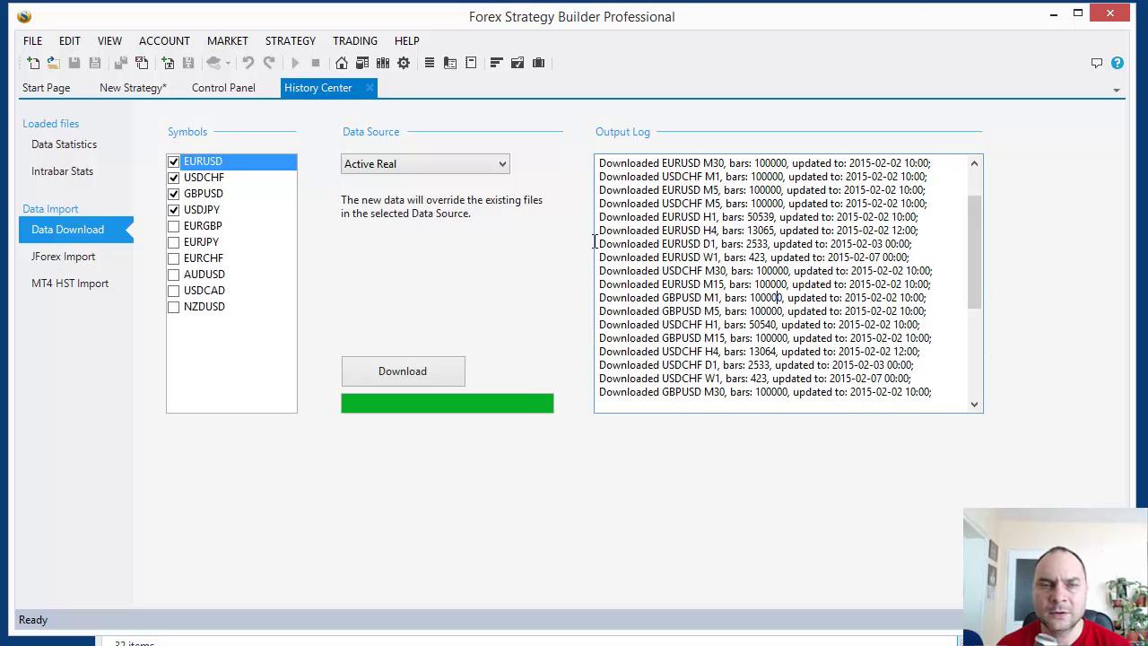
click(131, 90)
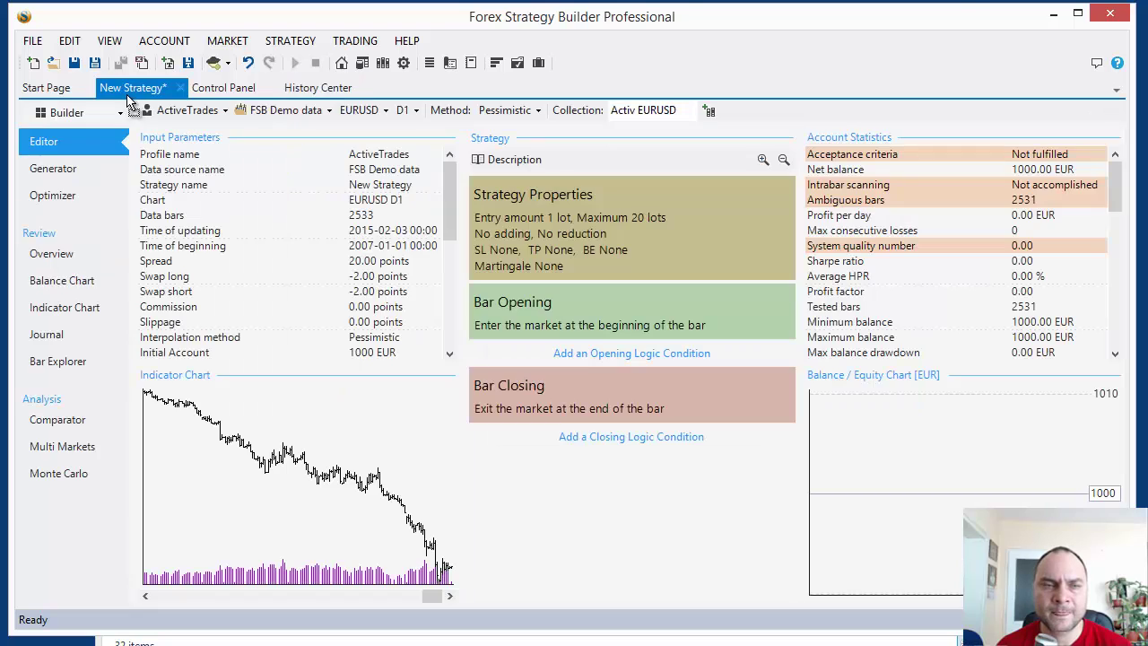
Set the strategy to Active Real data, the ActiveTrades profile and the M15 timeframe
click(309, 110)
click(303, 153)
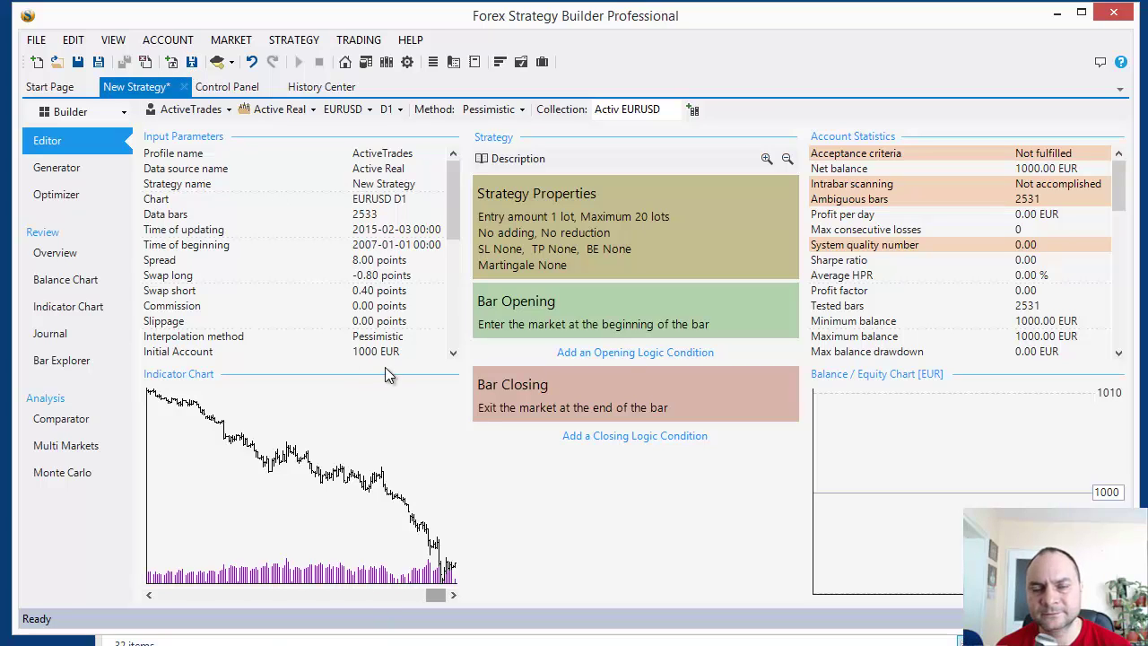
click(190, 108)
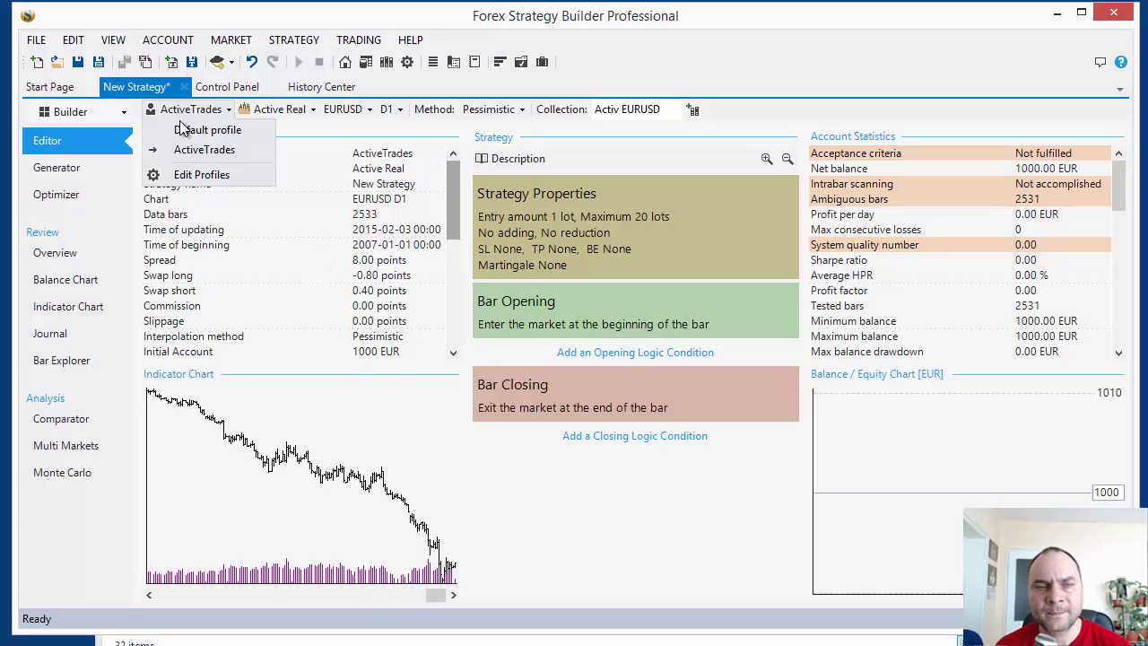
click(196, 152)
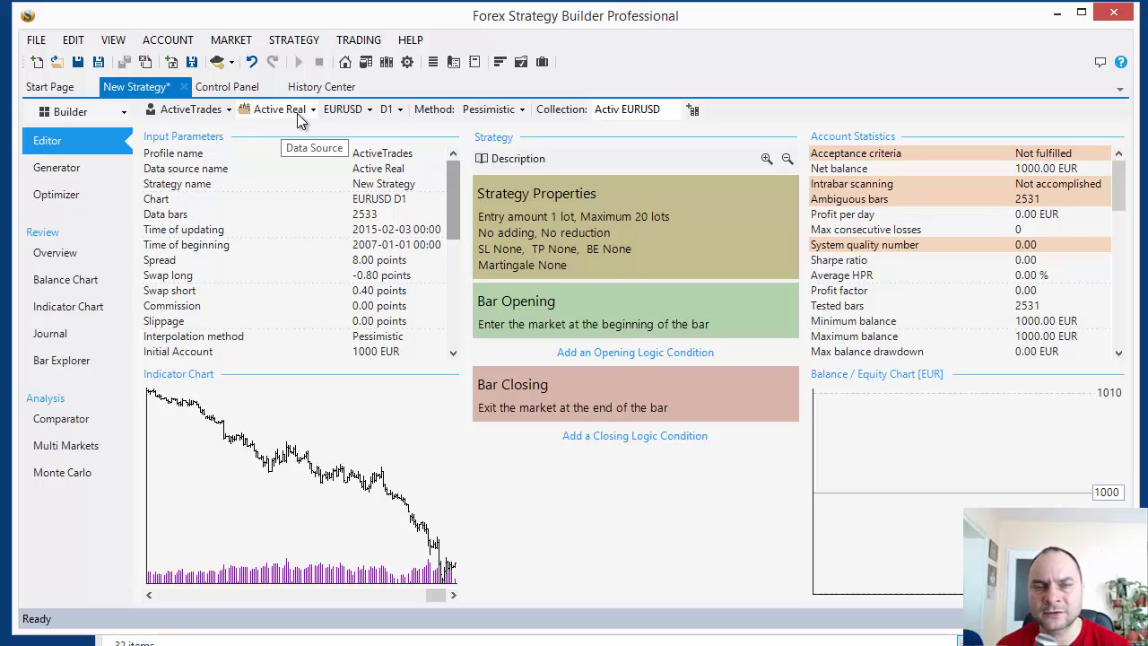
click(390, 108)
click(418, 168)
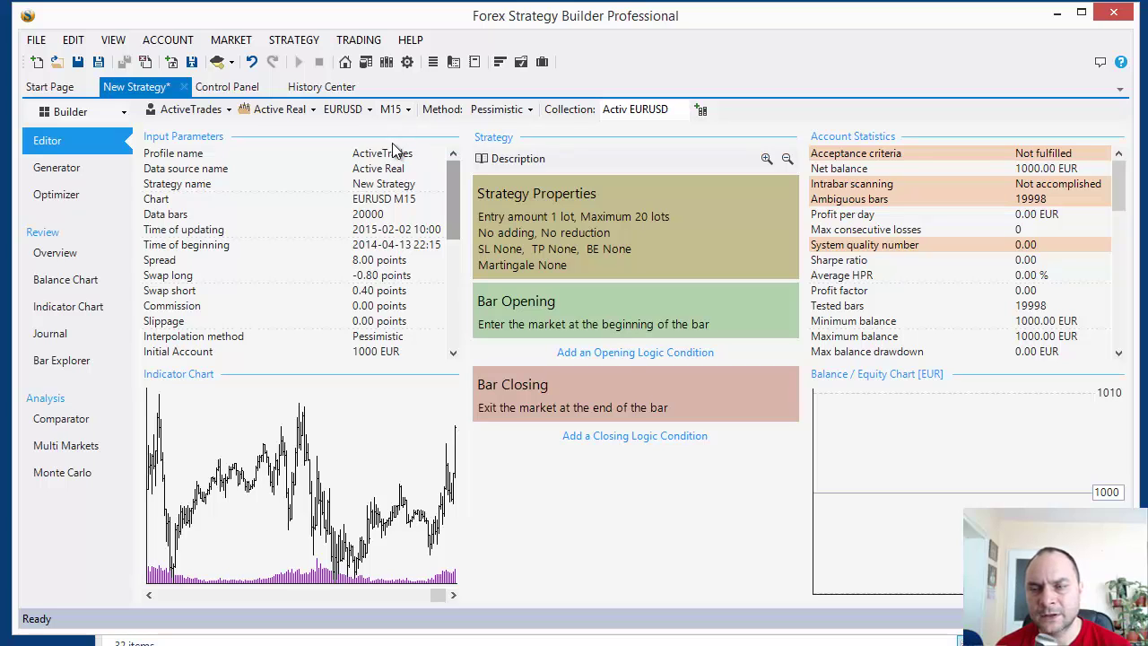
click(578, 251)
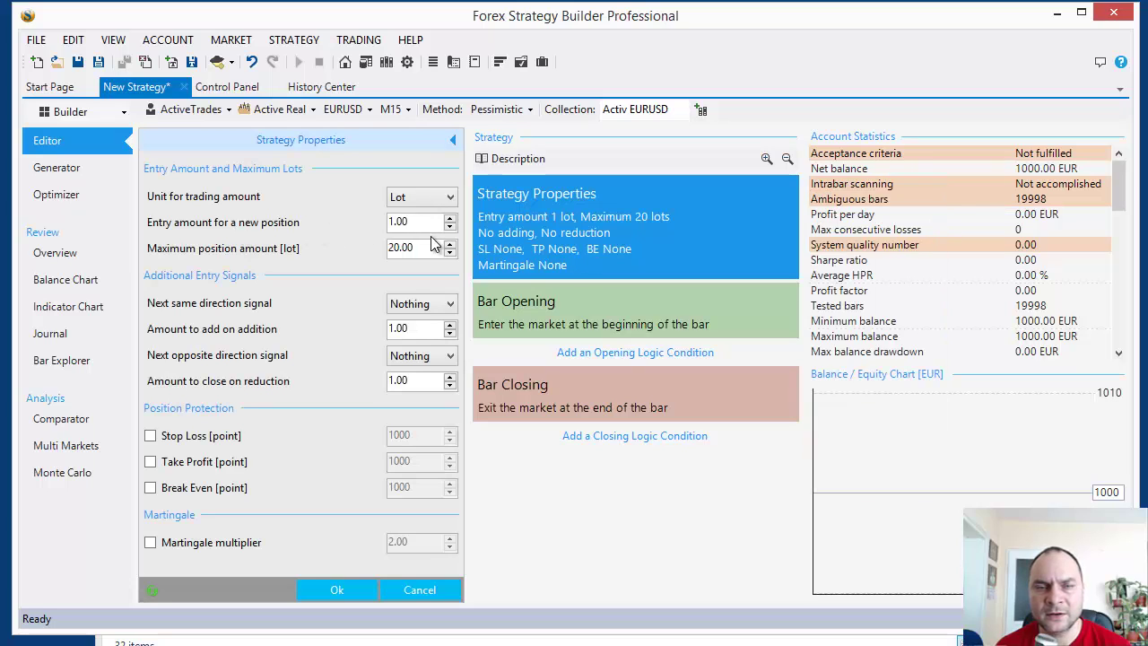
Set entry amount 0.1, amount to add 0.1, amount to close 0.10 and maximum position 0.40
drag(429, 224, 357, 230)
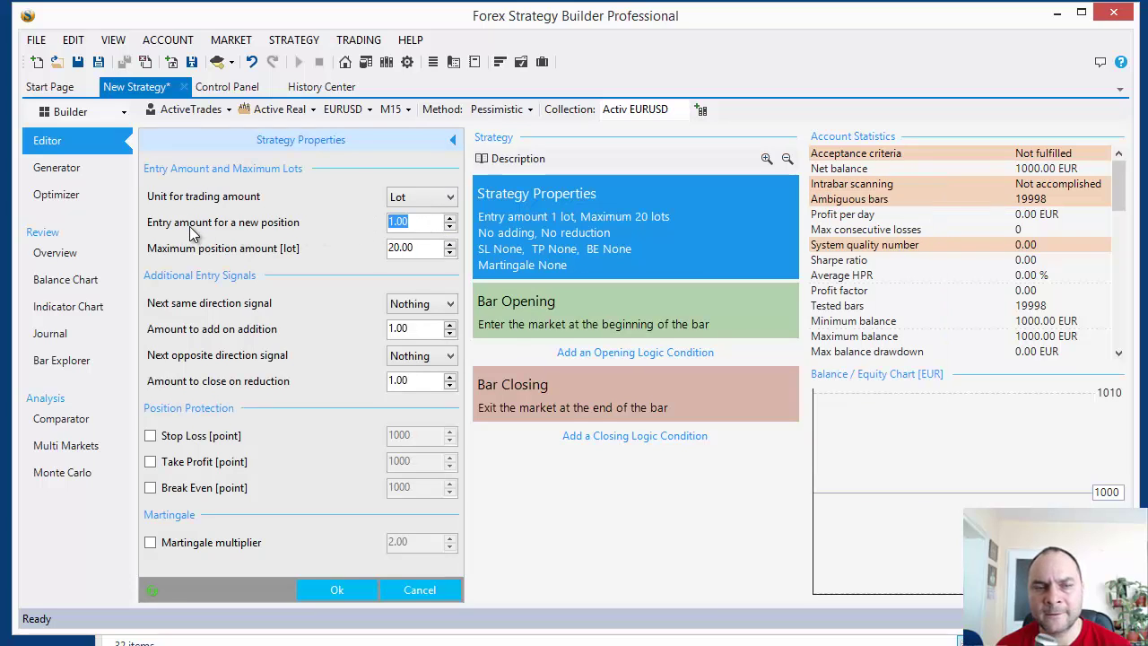
text(0.1)
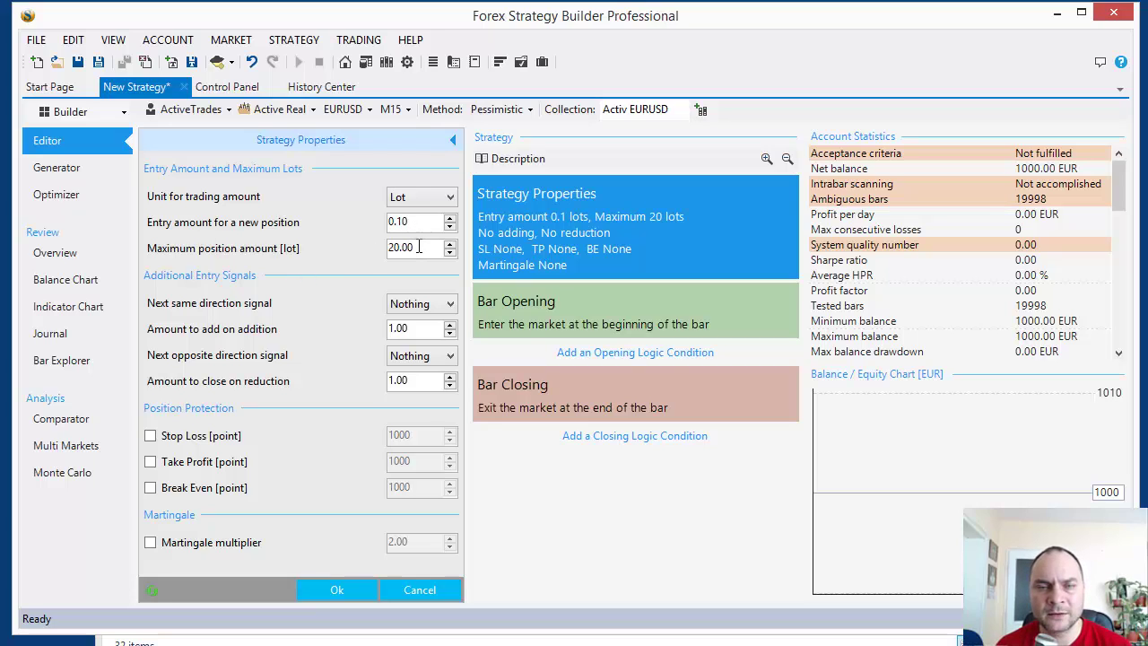
drag(408, 222, 375, 221)
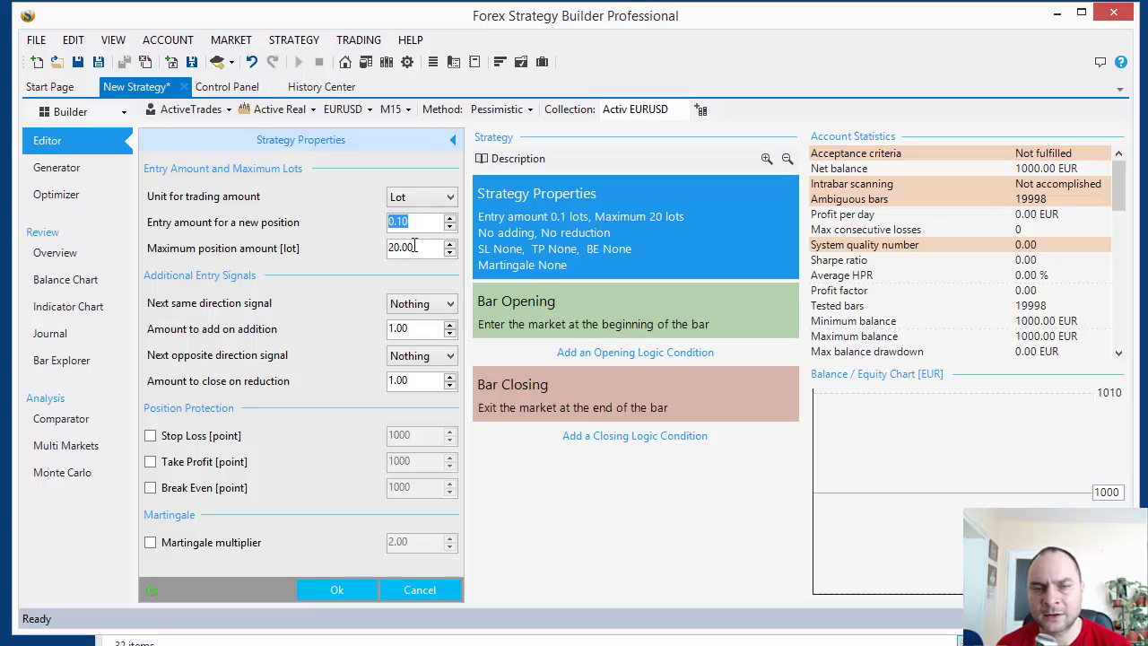
drag(411, 328, 352, 331)
text(0.1)
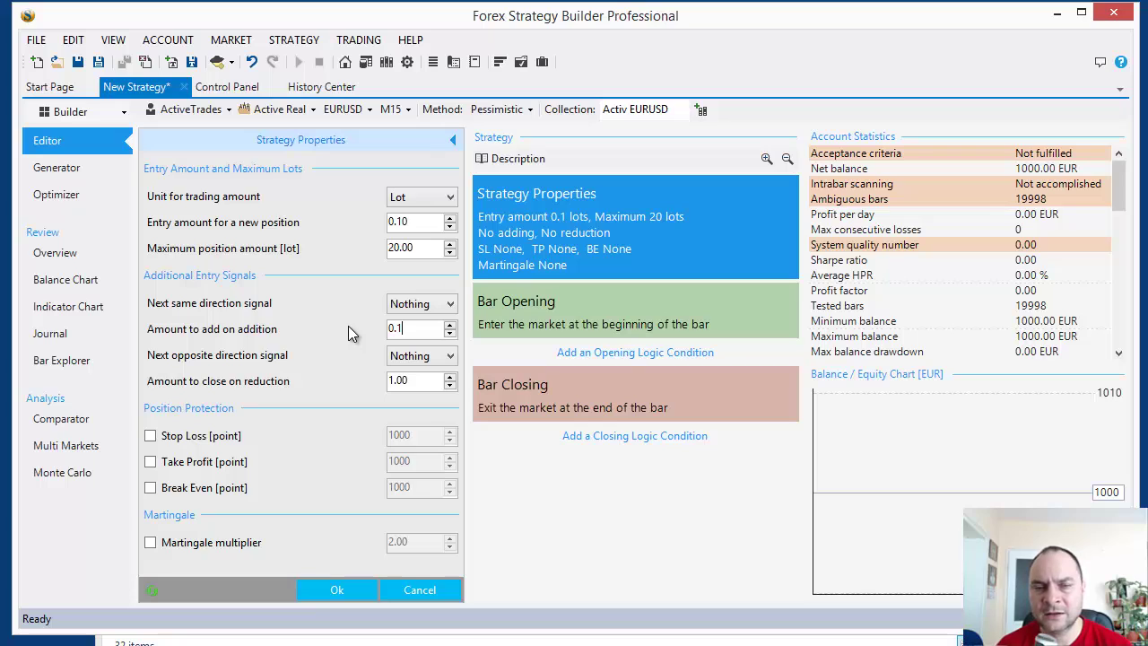
drag(415, 380, 344, 388)
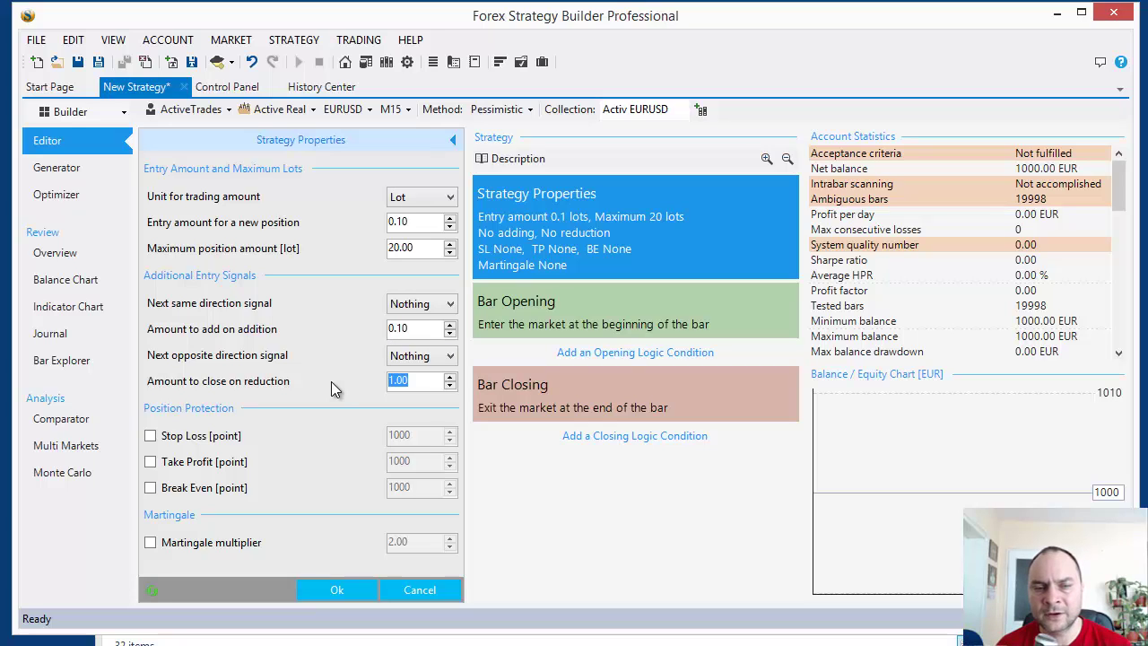
text(0.10)
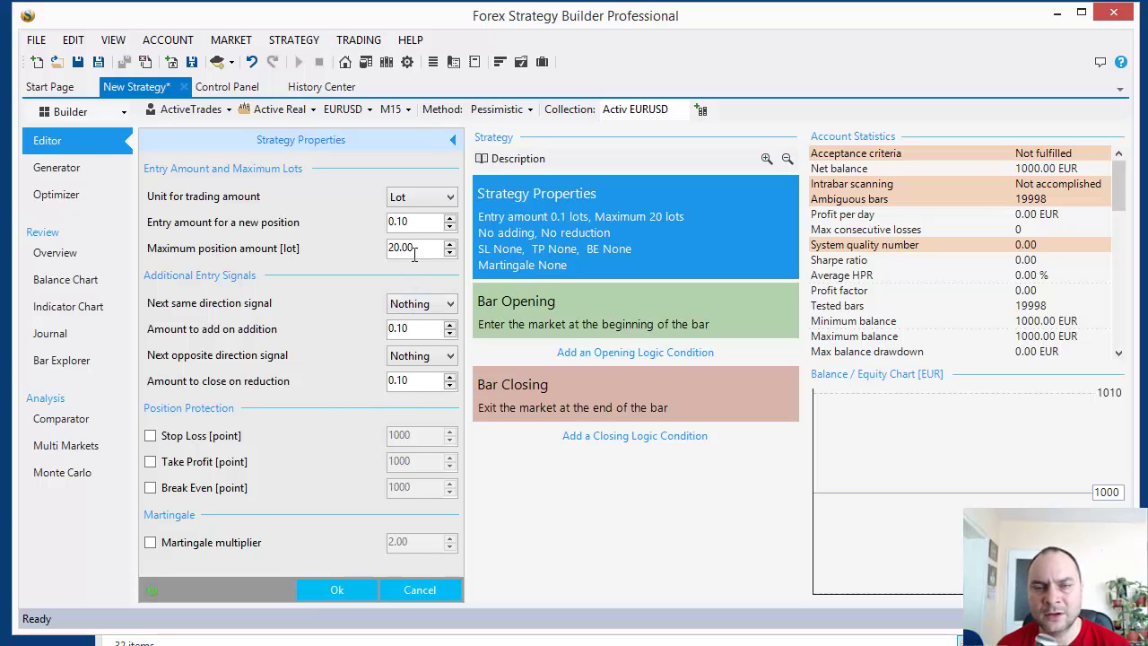
drag(414, 248, 310, 249)
text(0.)
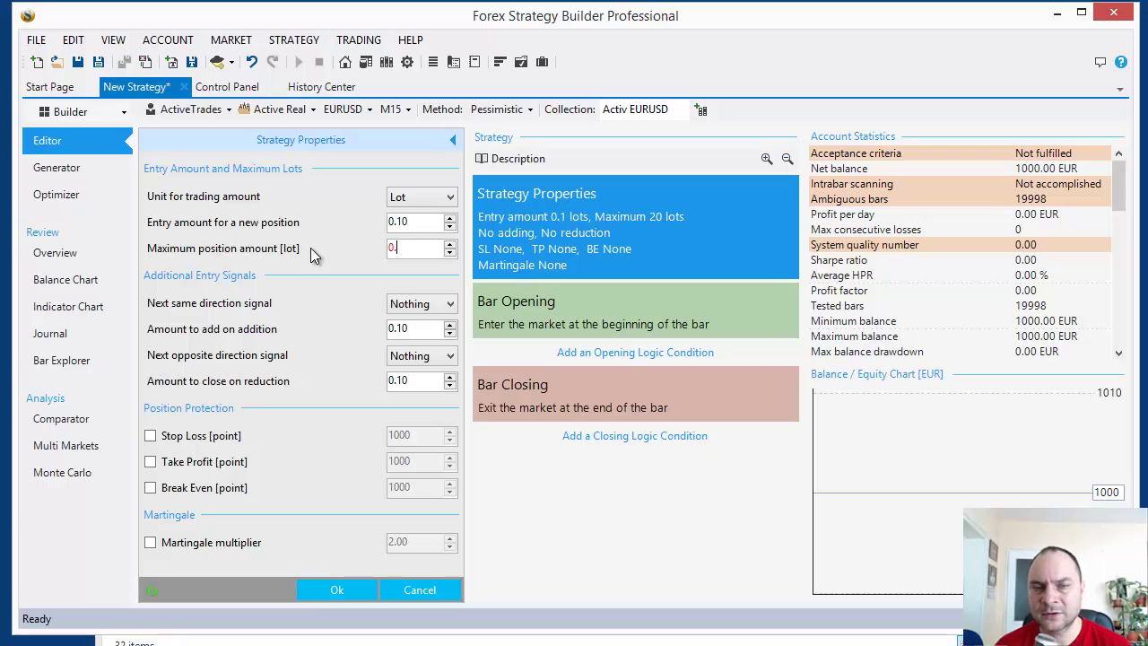
text(40)
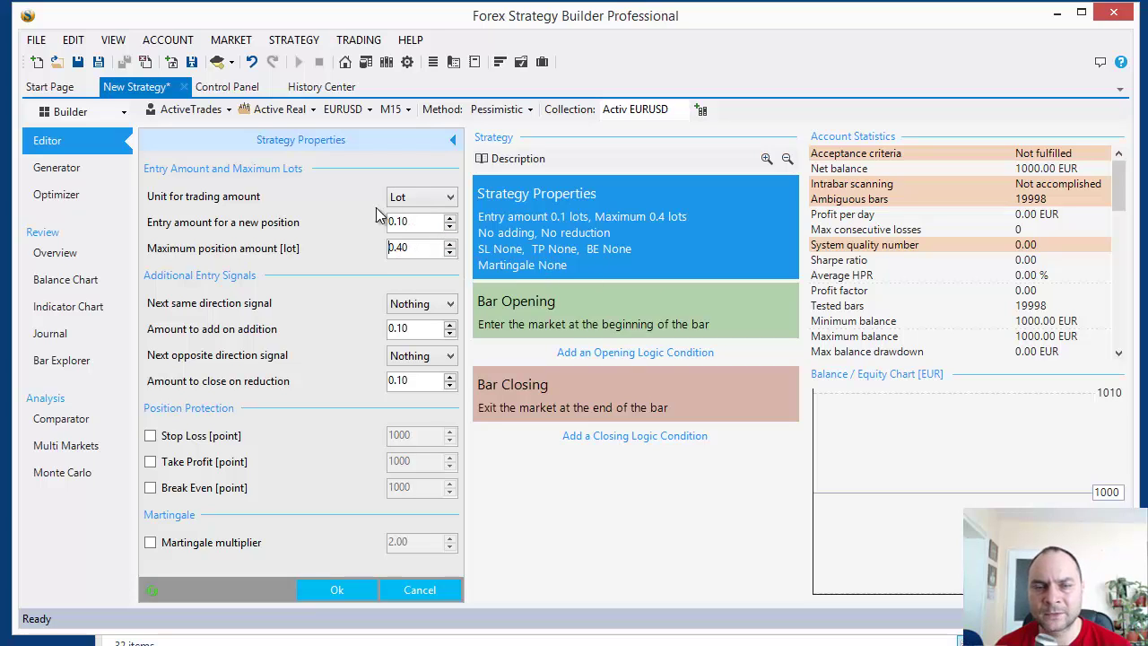
Apply the position sizing and close the current strategy without saving changes
click(337, 590)
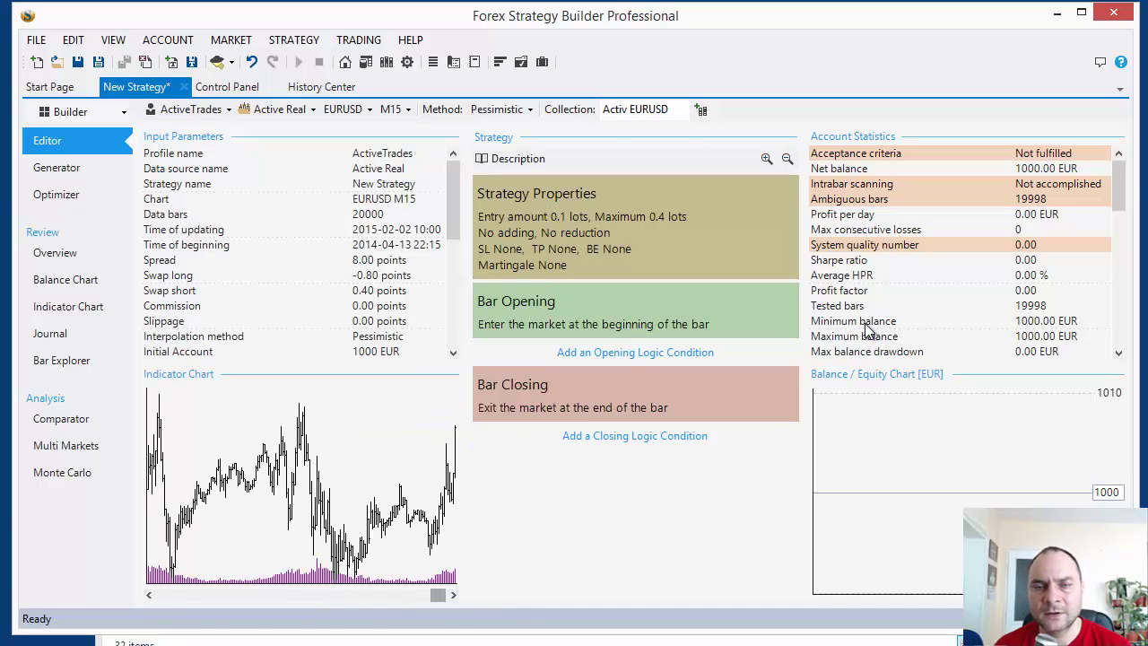
click(184, 86)
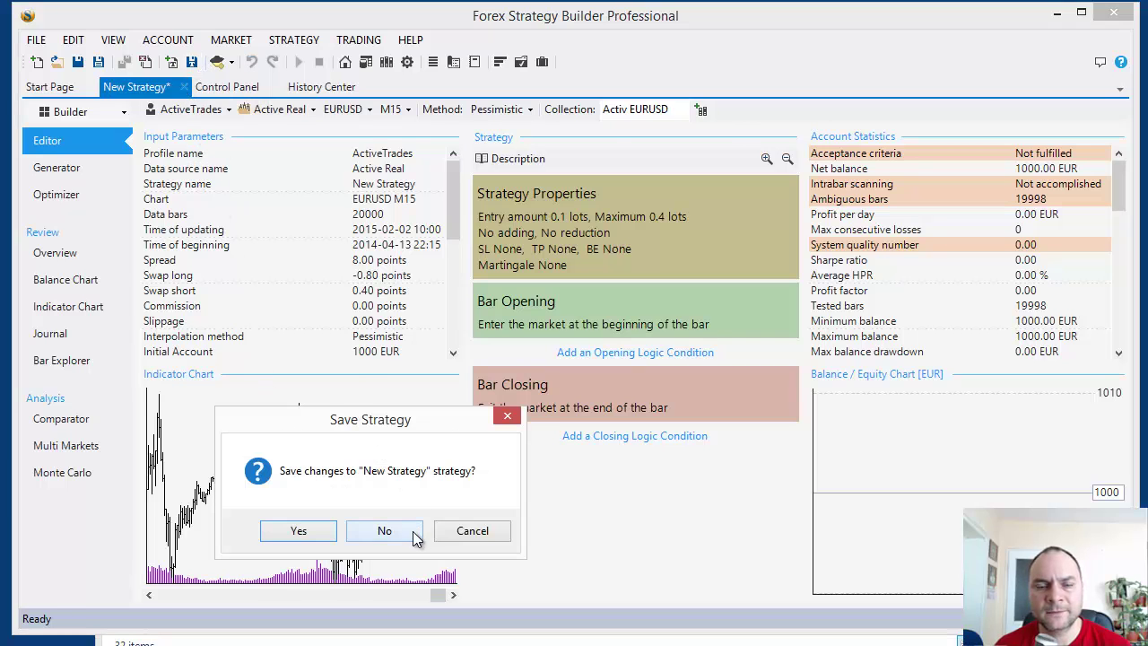
click(408, 531)
Close the Control Panel and History Center tabs and start a new strategy from the template
middle_click(153, 84)
middle_click(148, 83)
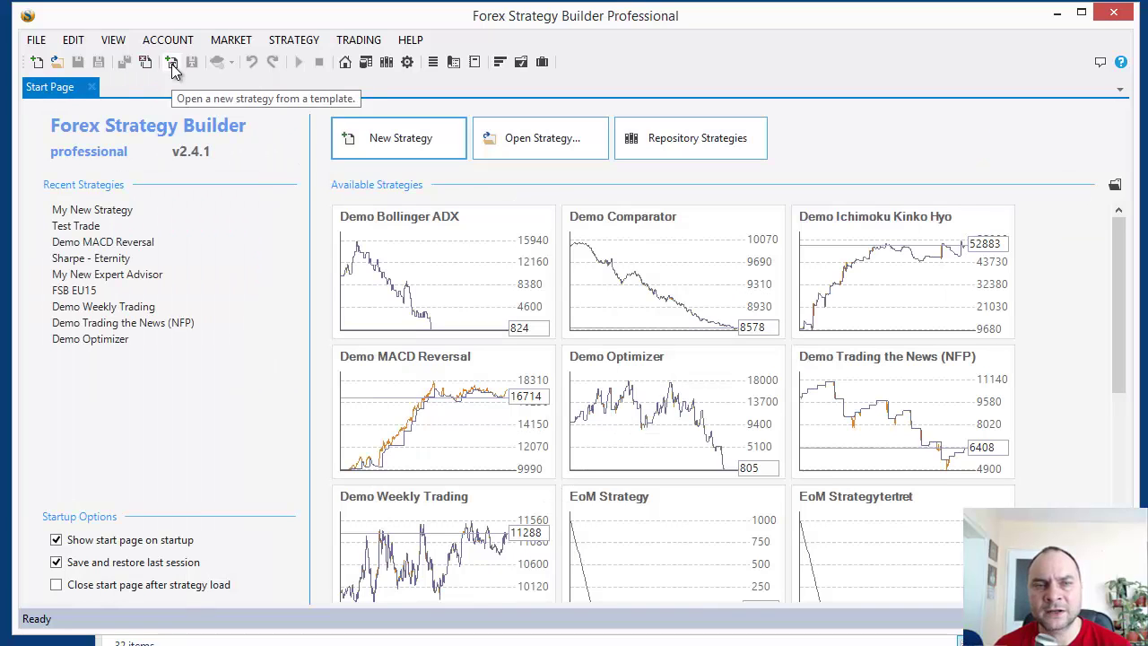
click(173, 65)
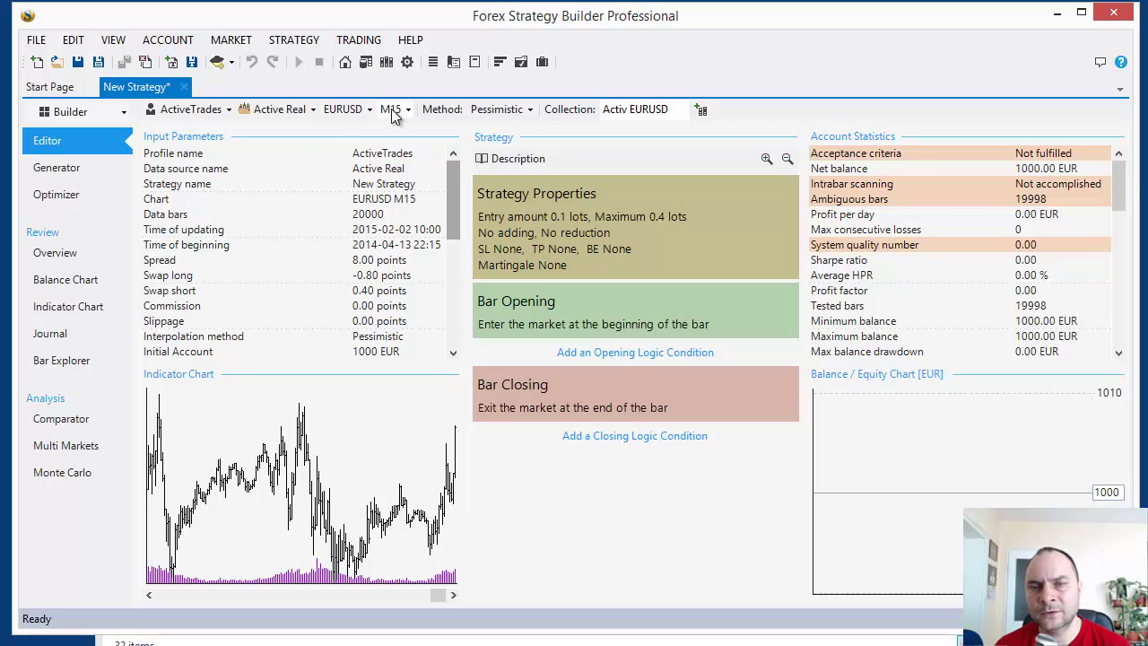
click(595, 227)
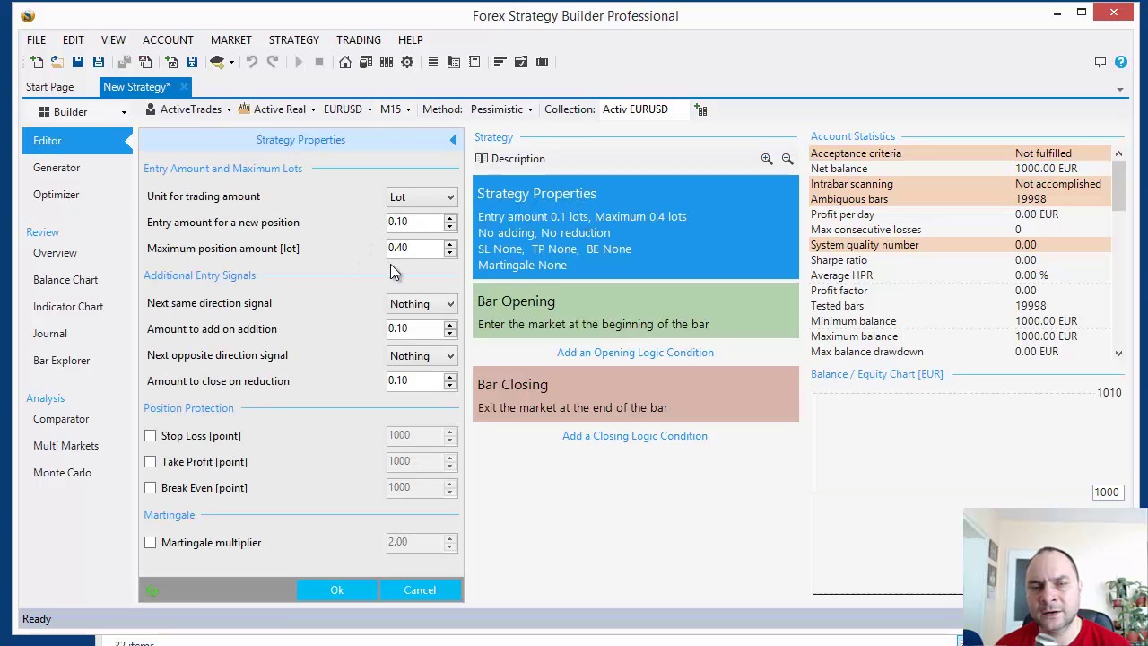
click(416, 592)
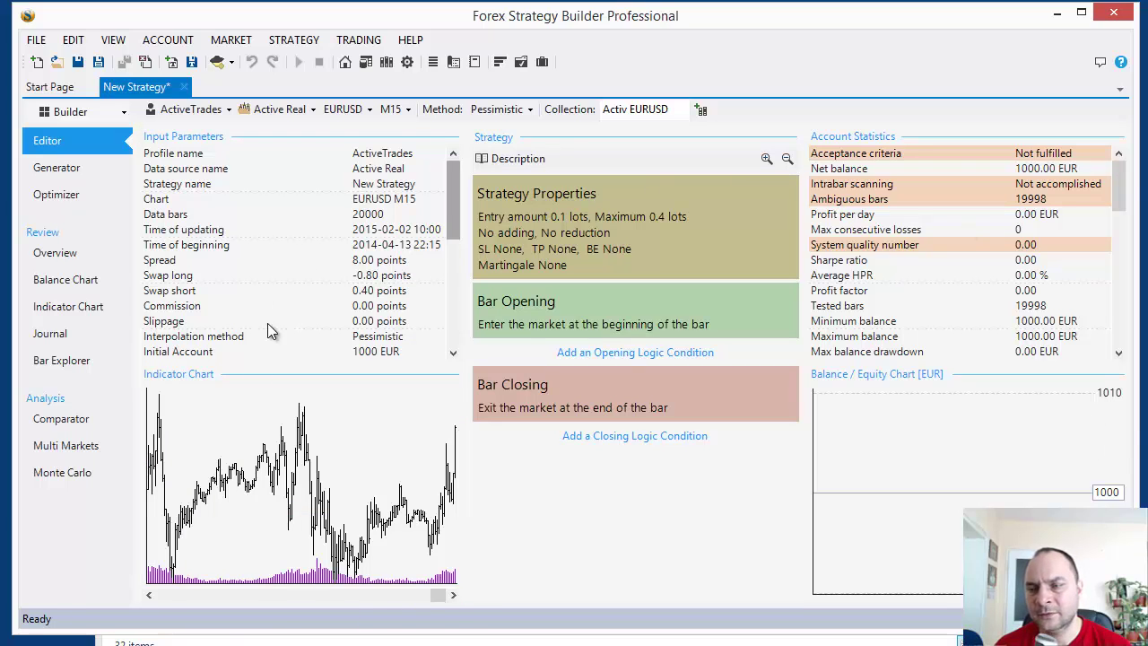